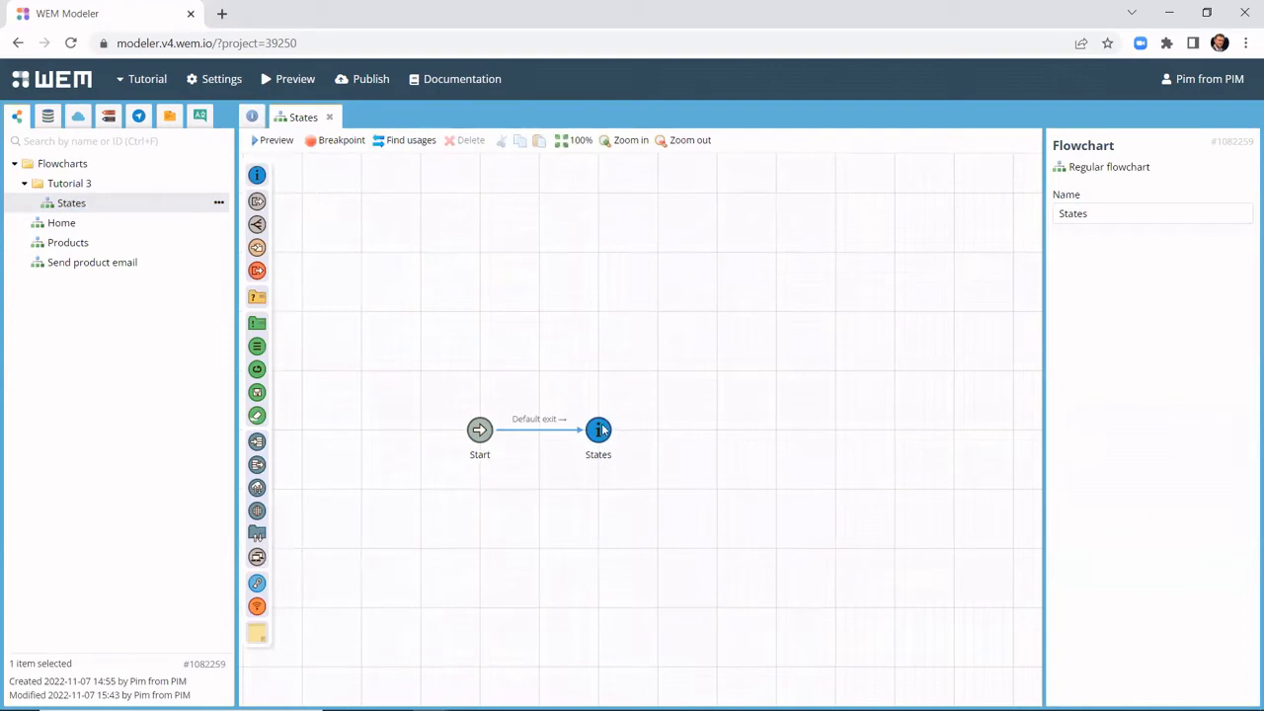
Step: Check the States node's template, preview the States flowchart to view the table, and return to the modeler
double_click(600, 432)
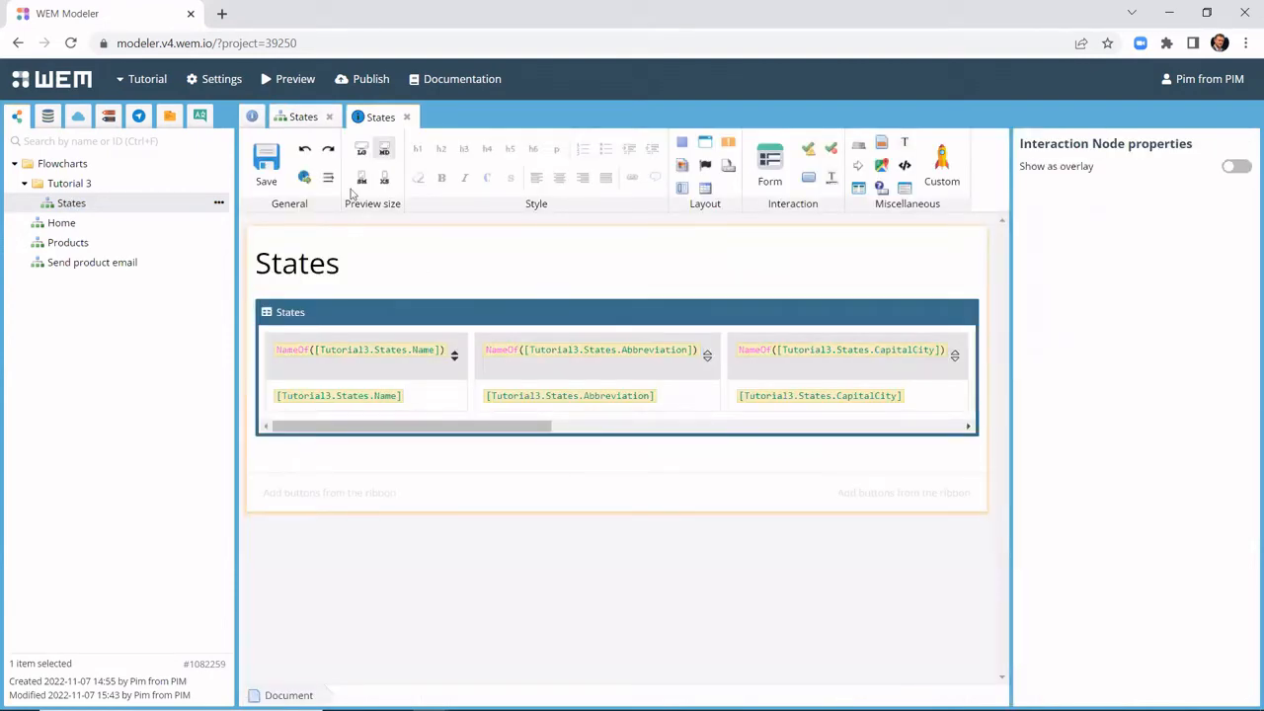
click(303, 117)
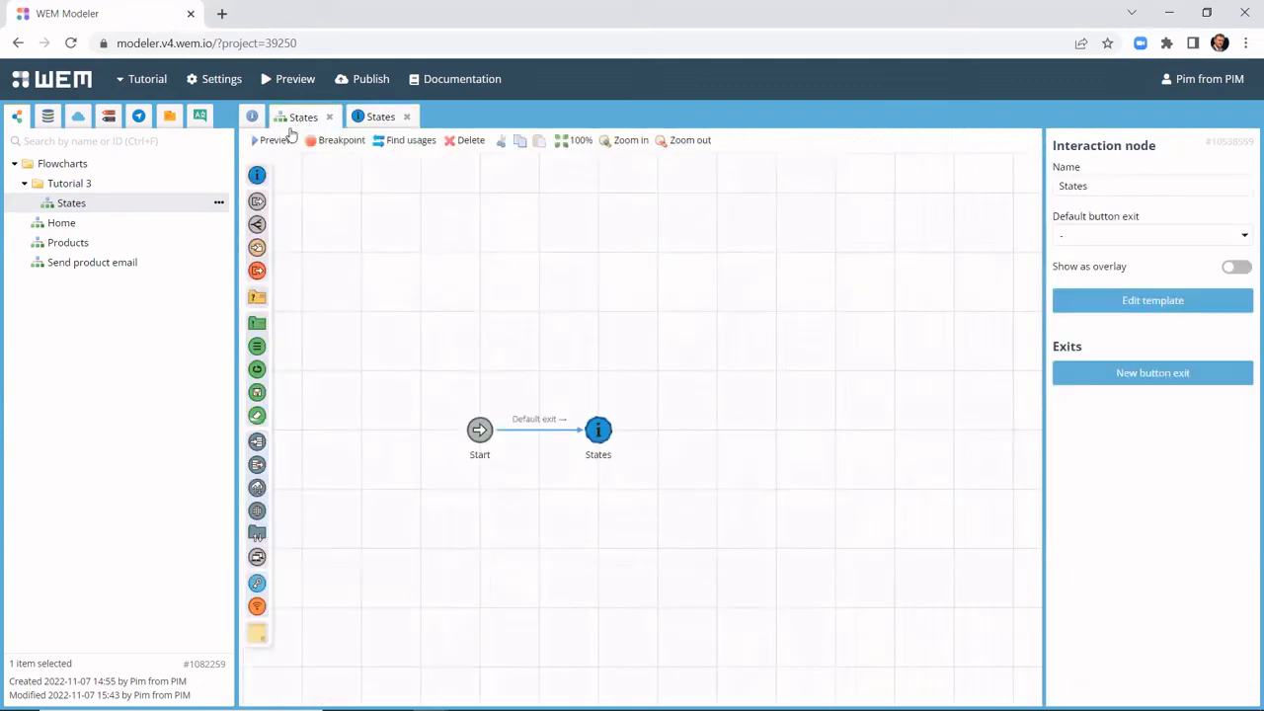
click(277, 140)
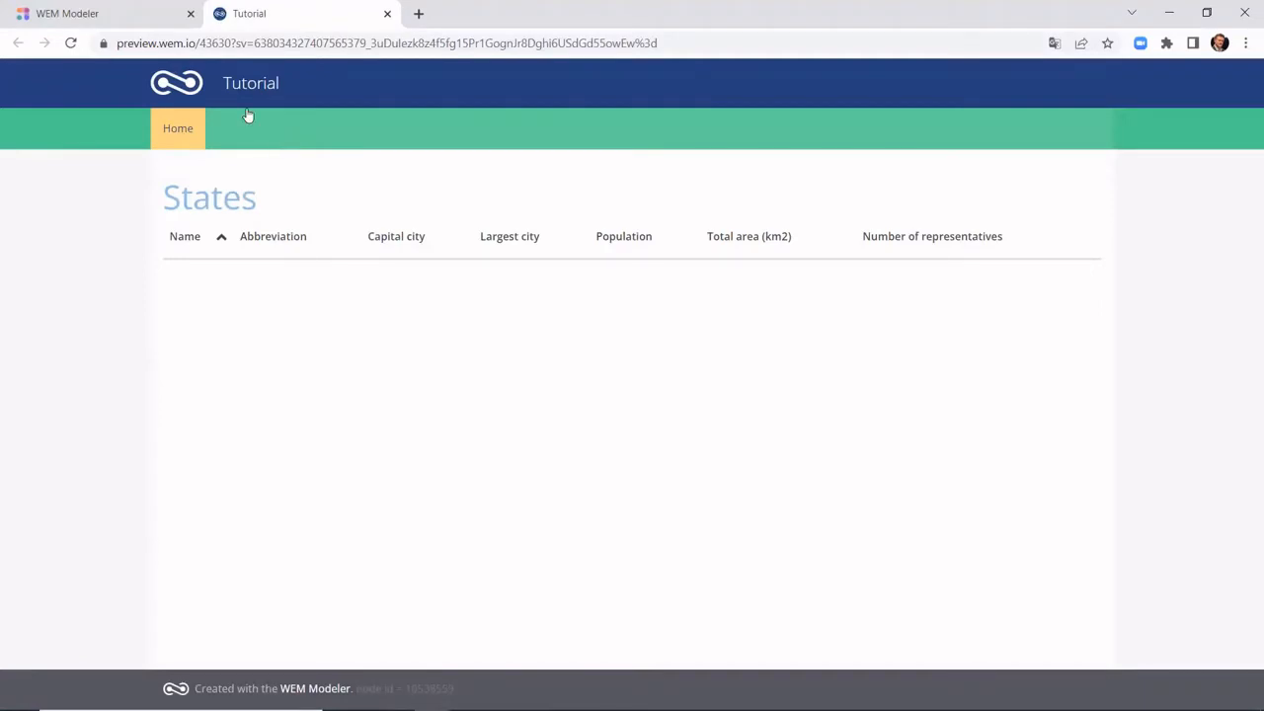
click(137, 18)
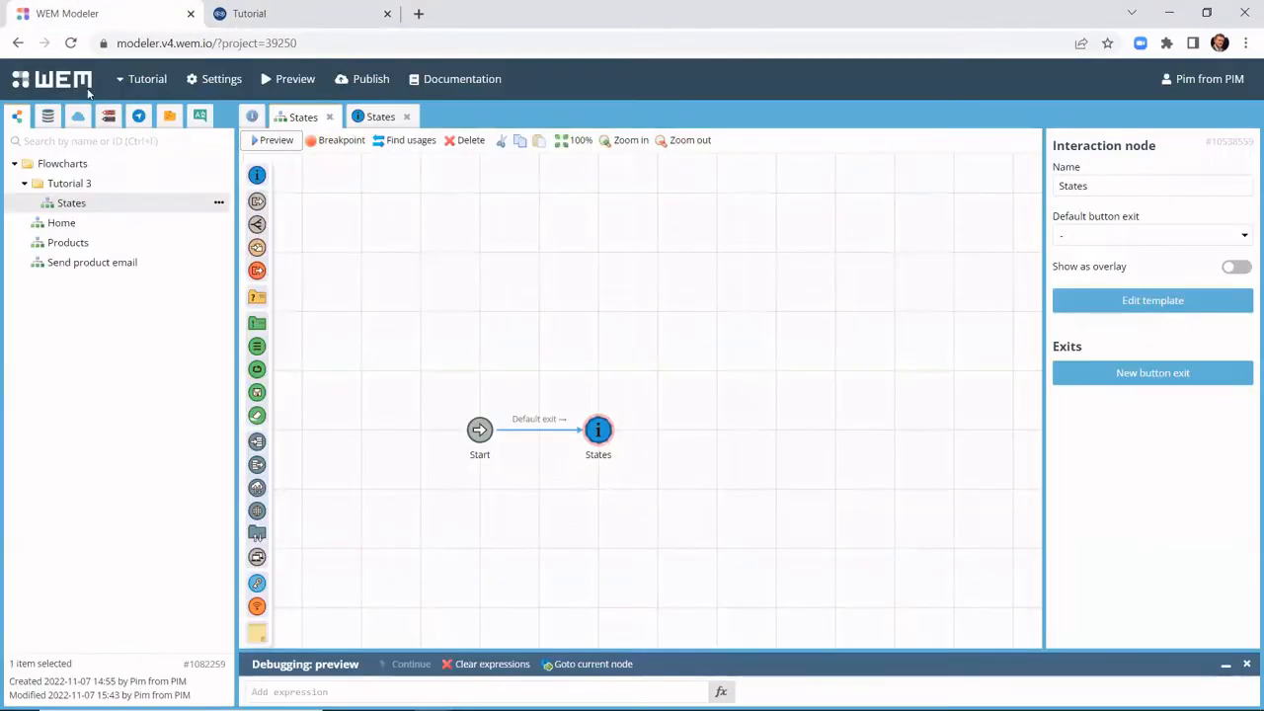
Step: Create a new field named "Import file" of type File in the Tutorial 3 folder of the data model
click(48, 116)
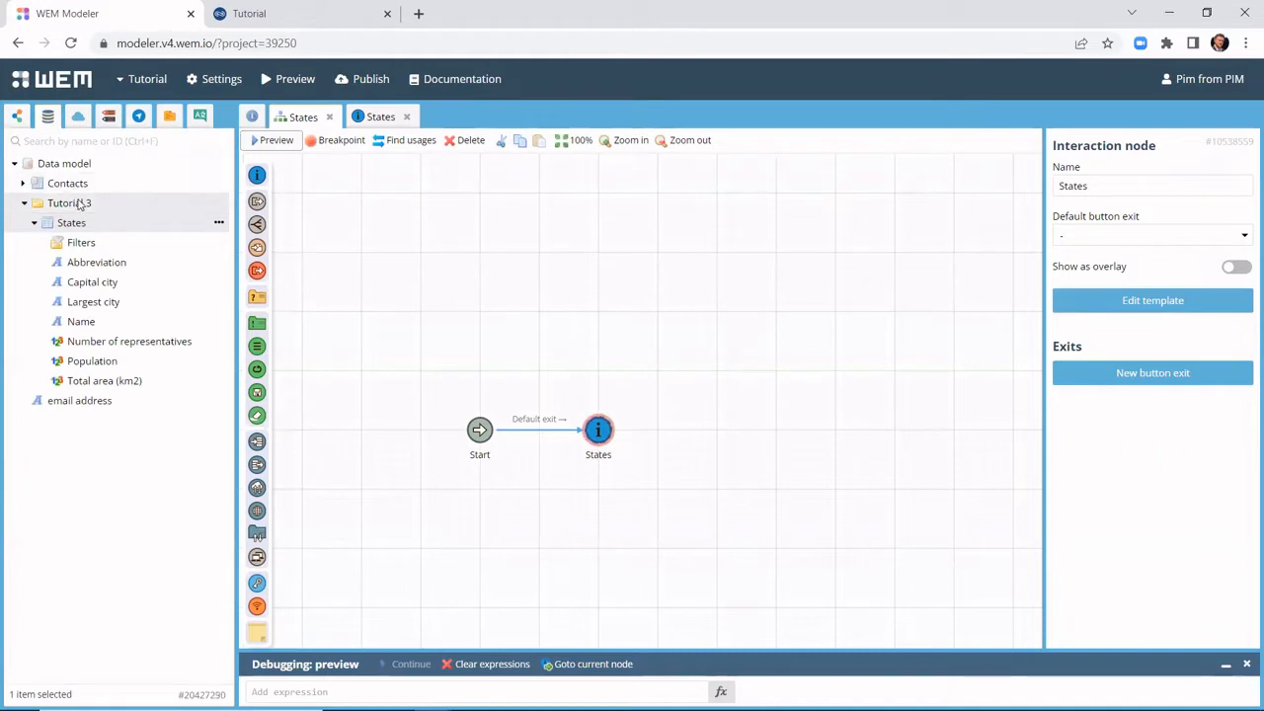
click(79, 204)
right_click(81, 204)
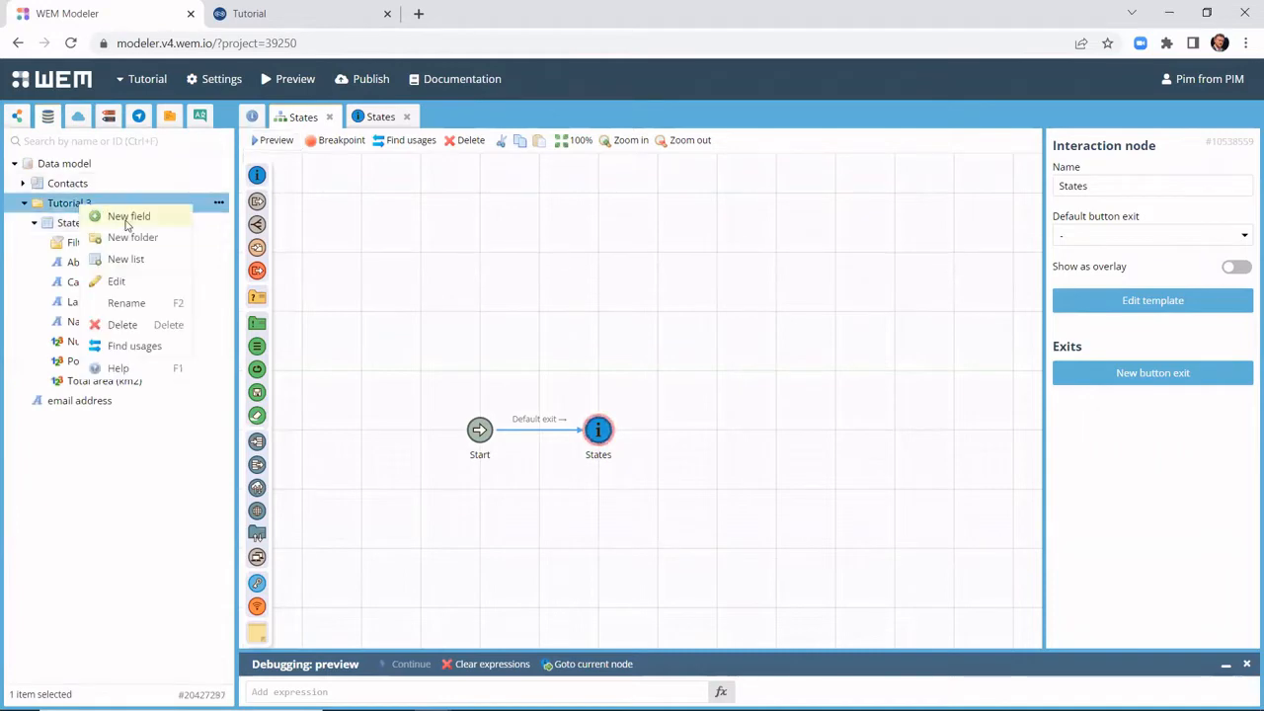
click(126, 224)
text(I)
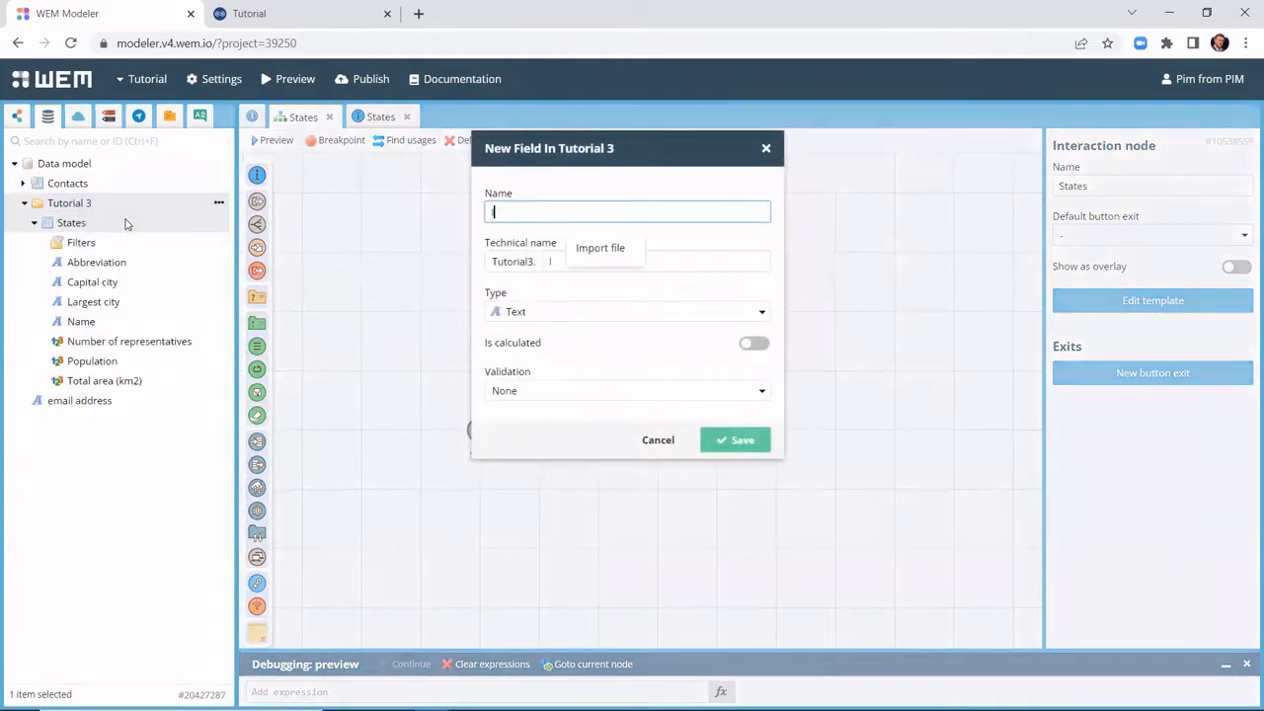
text(mport file)
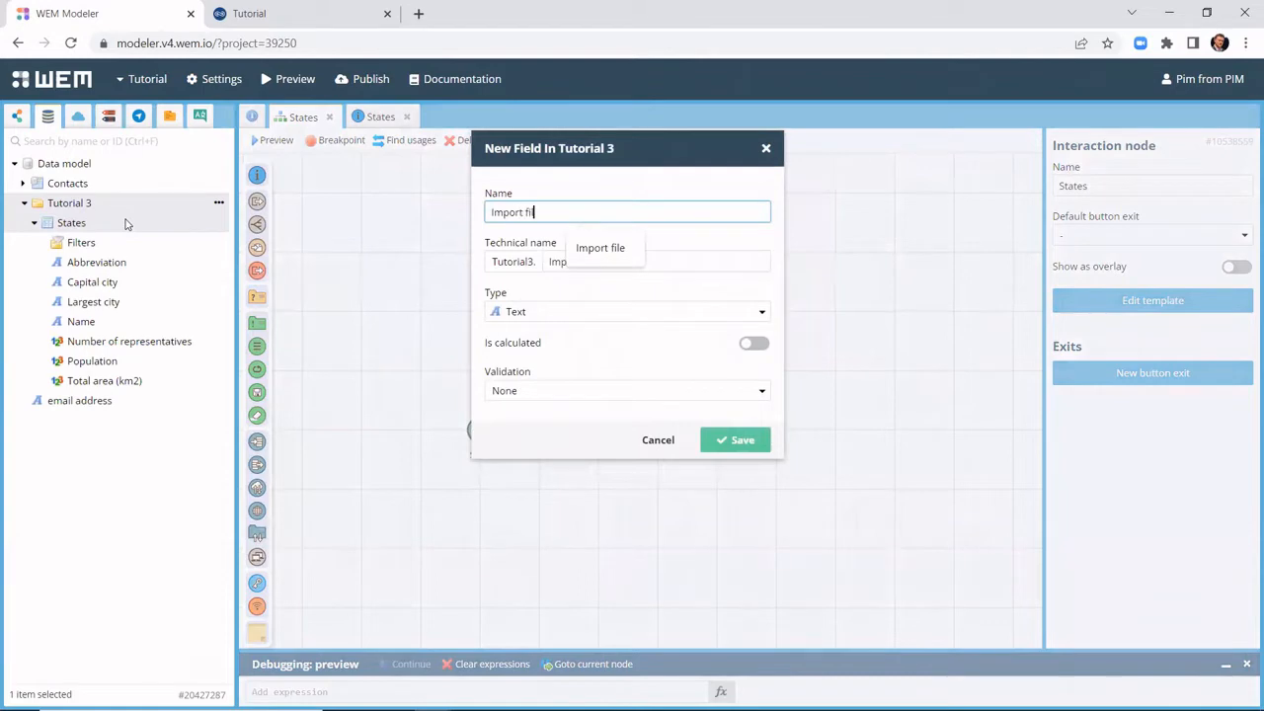
click(606, 316)
click(578, 420)
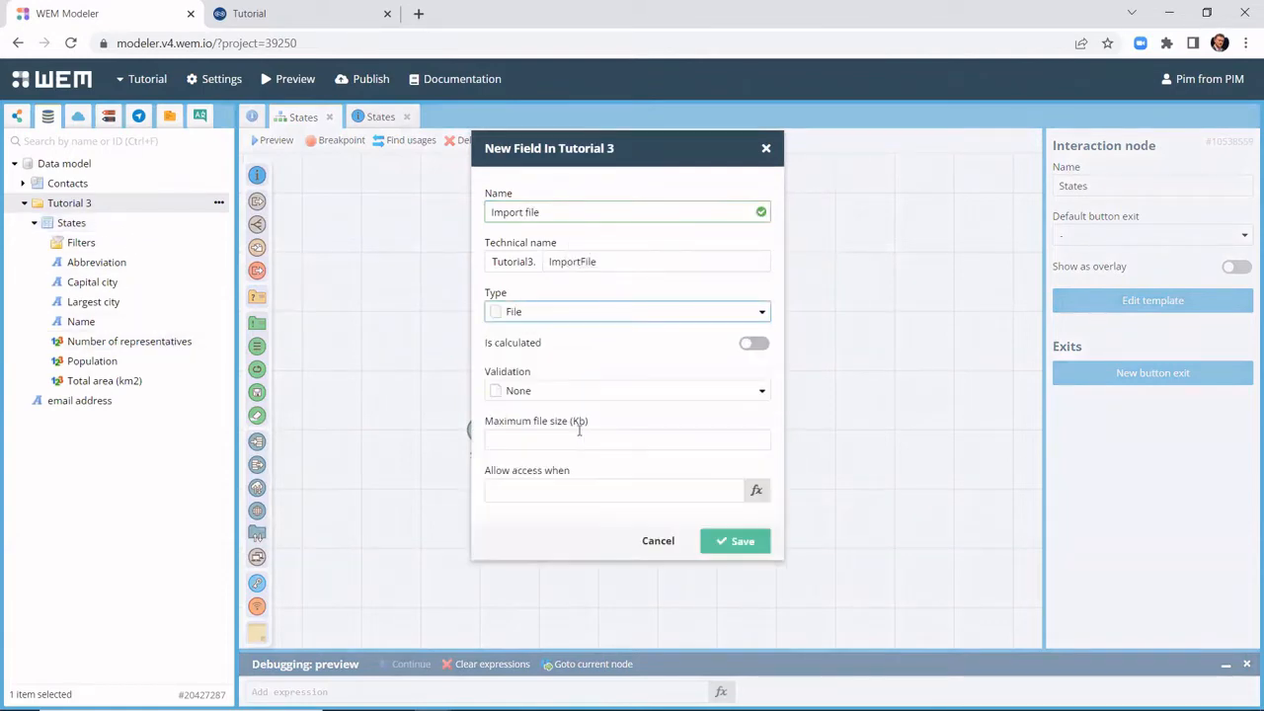
Step: Set the new field's "Allow access when" expression to true and save the field
click(563, 490)
text(t)
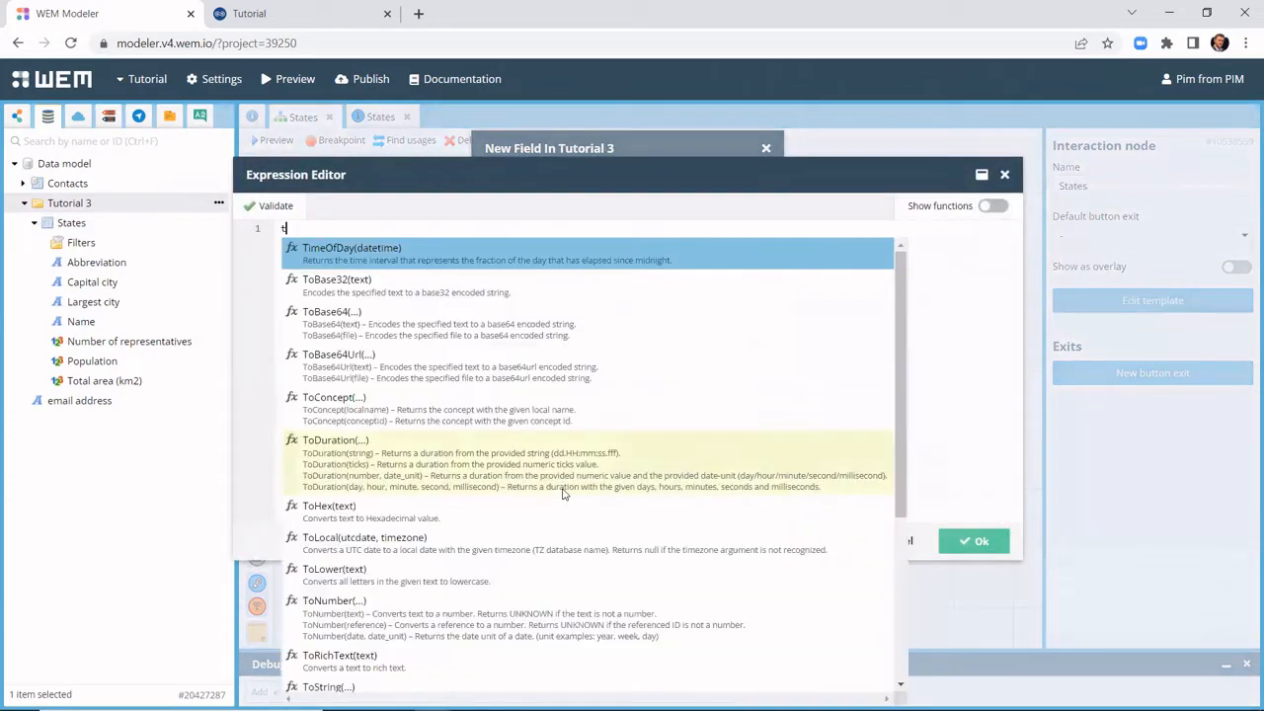
text(rue)
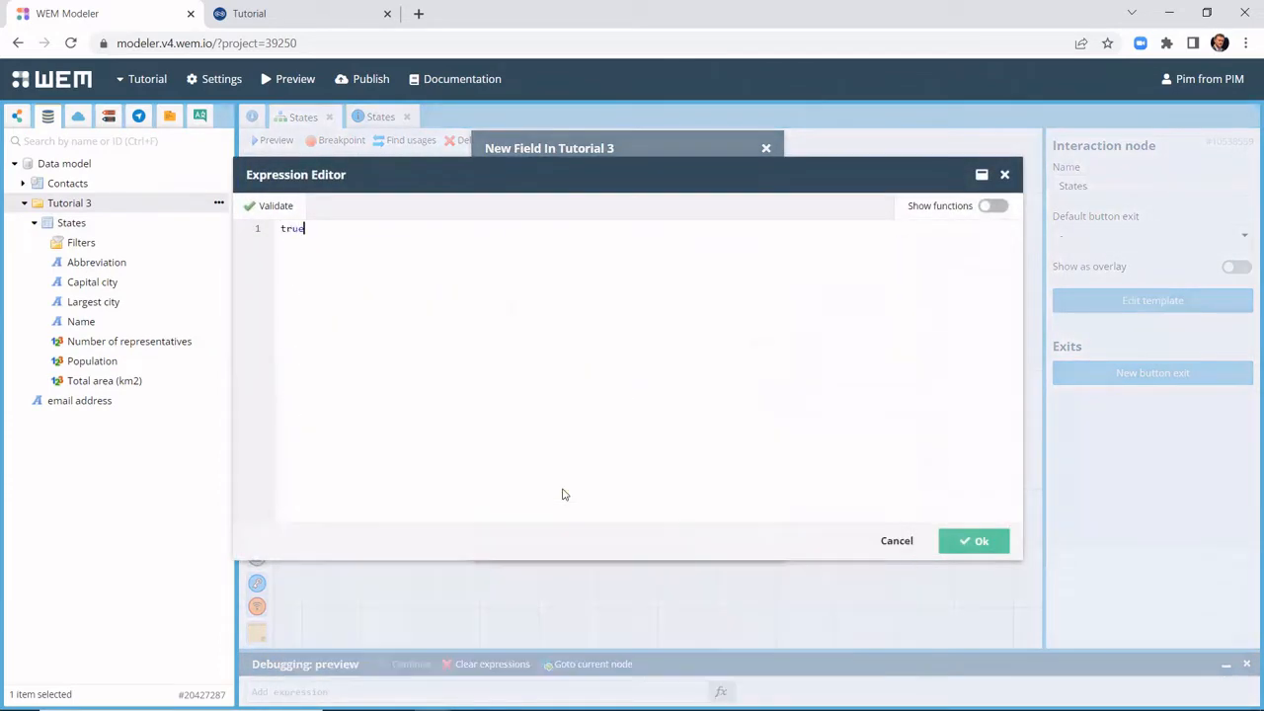
click(981, 543)
click(743, 542)
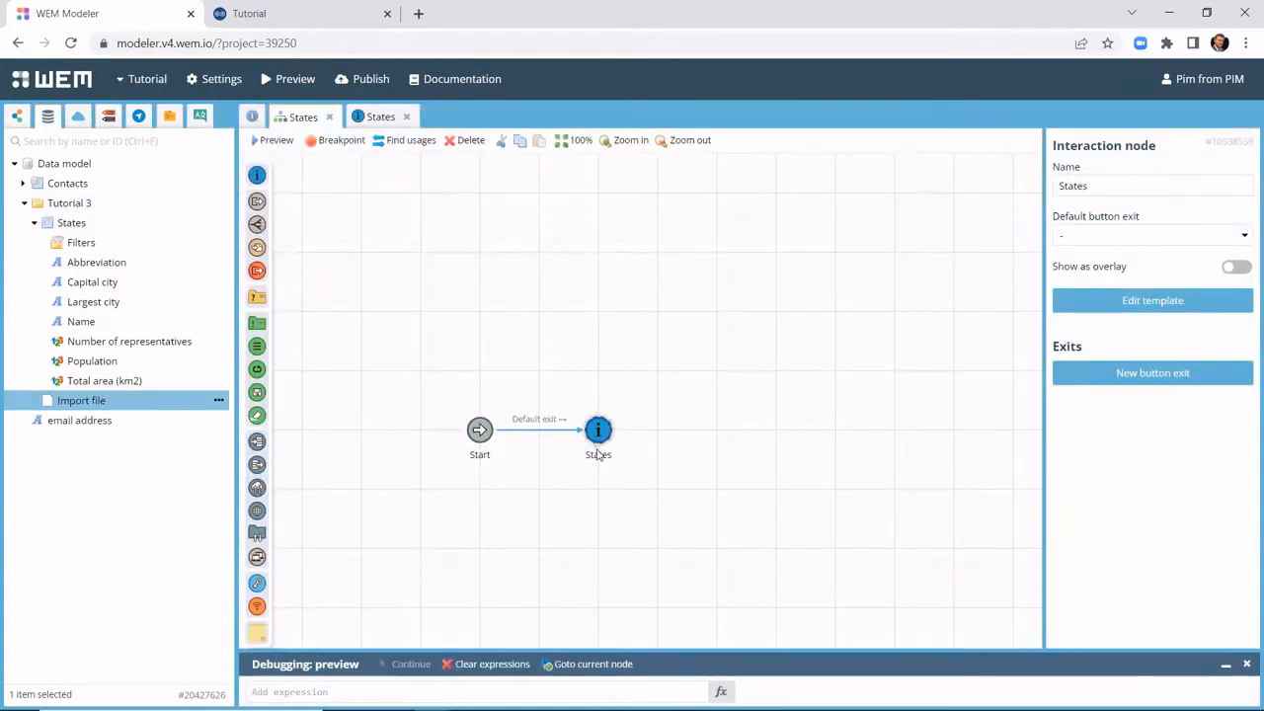
Step: Add a button exit named "Import" to the States interaction node
click(598, 440)
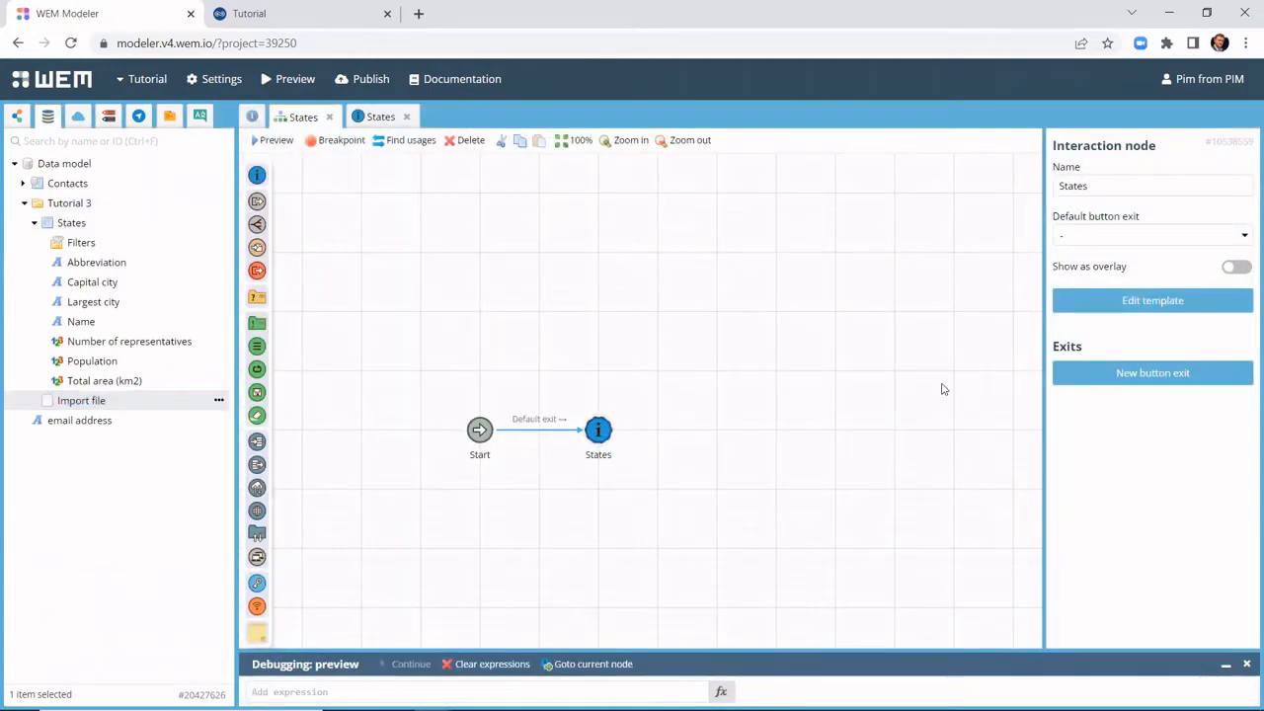
click(1133, 374)
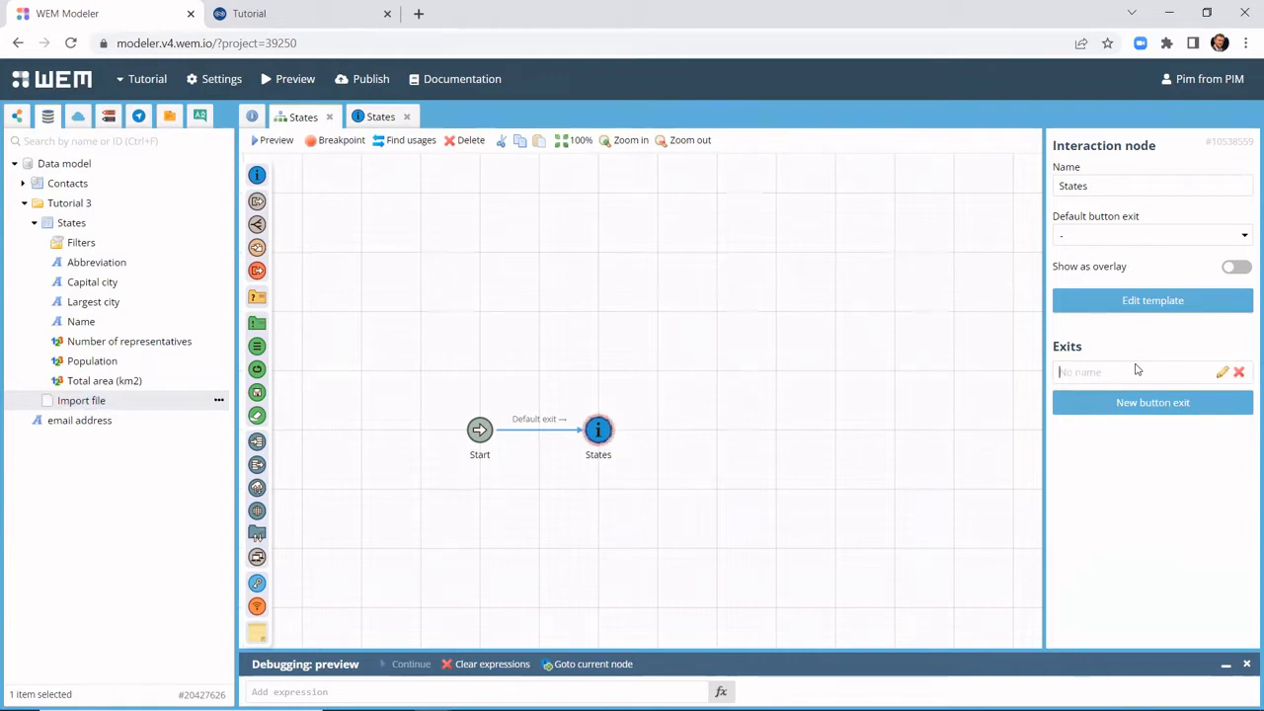
text(Import)
Step: Place a button following the Import exit in the right button bar of the States template and save the template
click(380, 117)
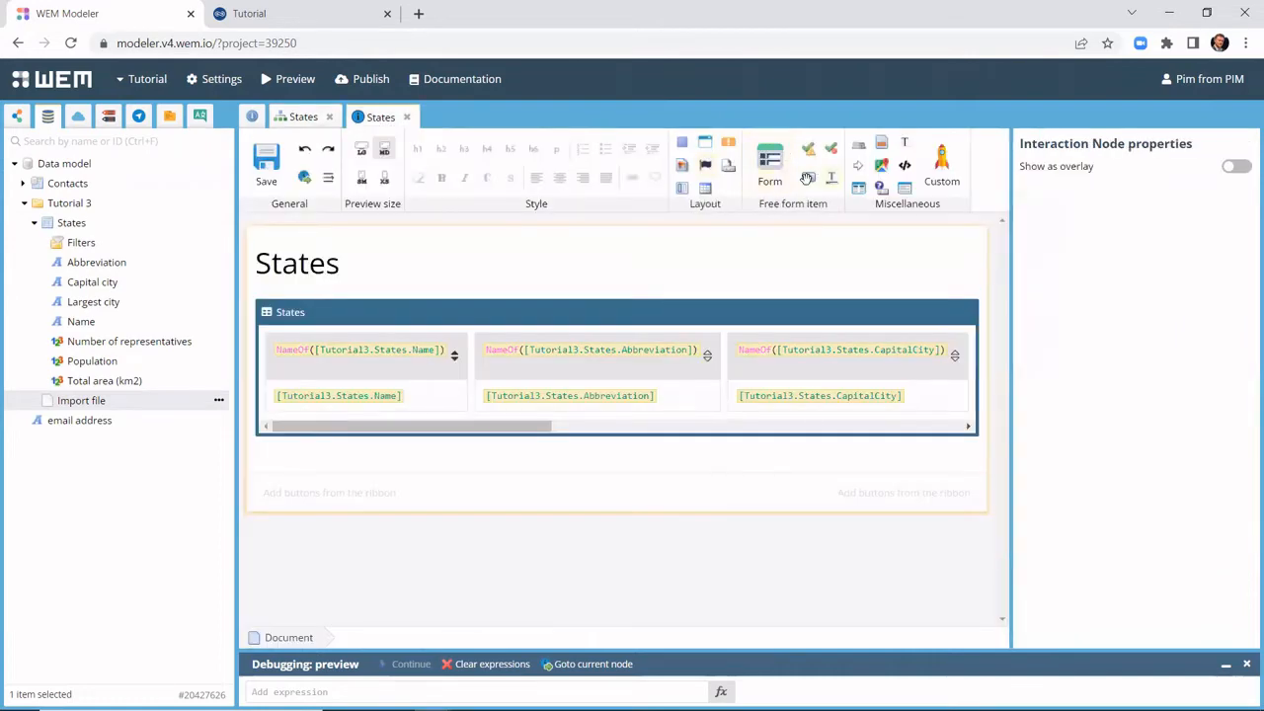
drag(808, 177, 901, 487)
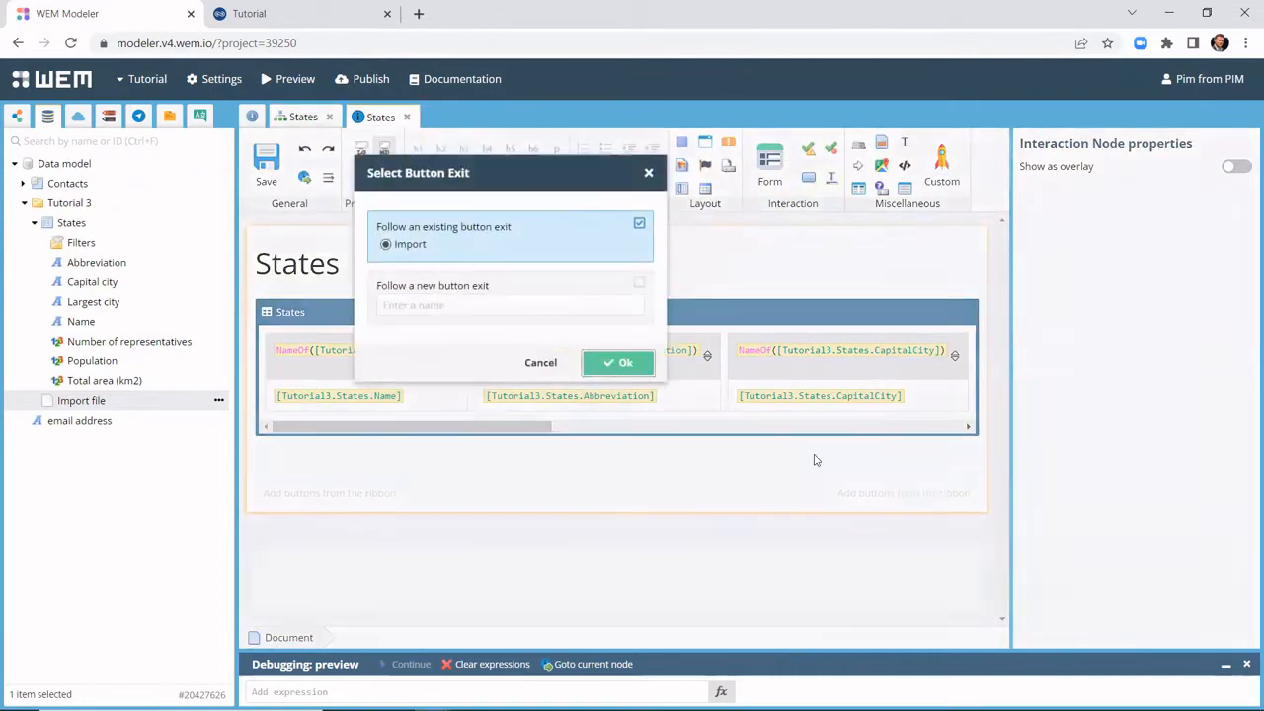
click(618, 365)
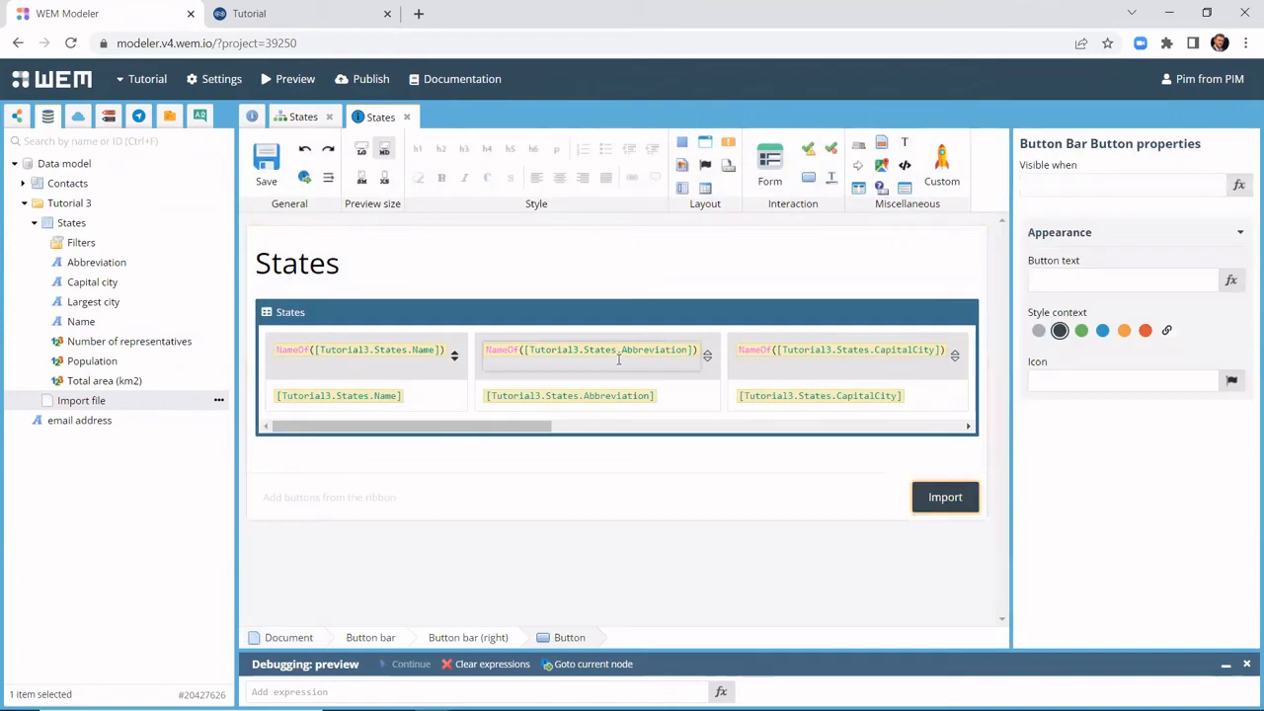
click(267, 161)
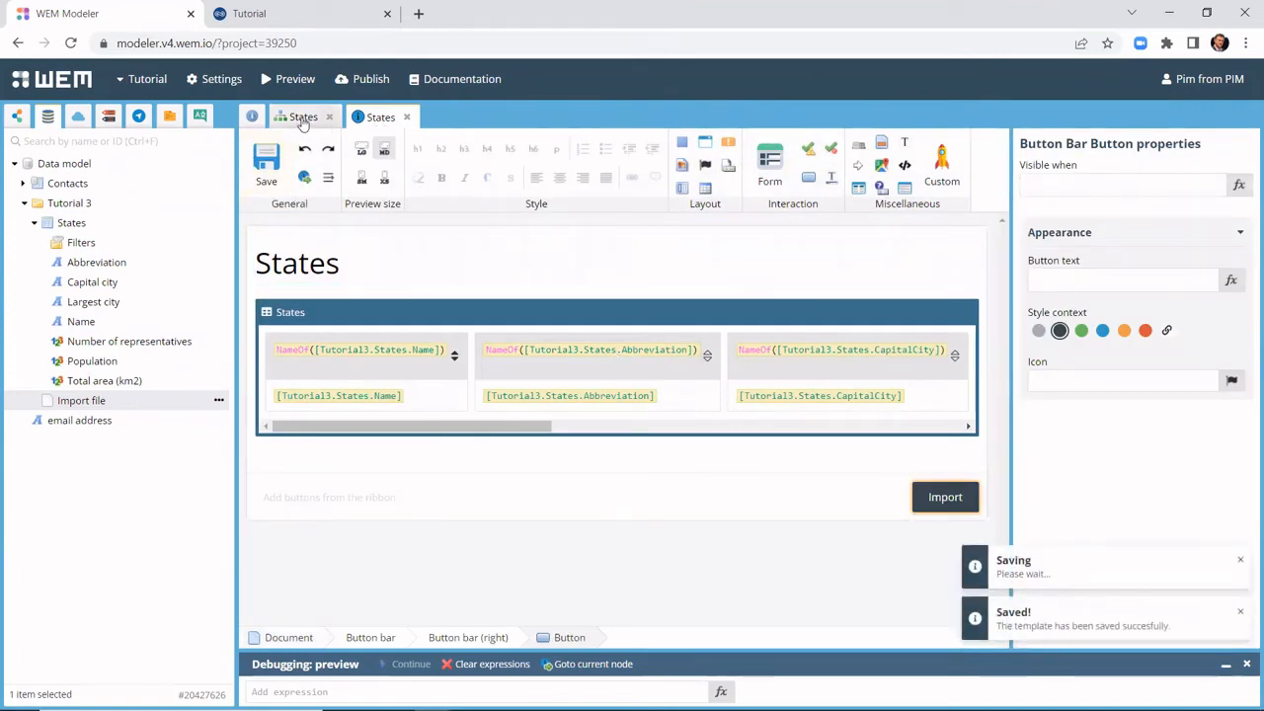
Step: Add an interaction node to the right of States in the flowchart, name it "Provide import file", and show it as an overlay
click(303, 117)
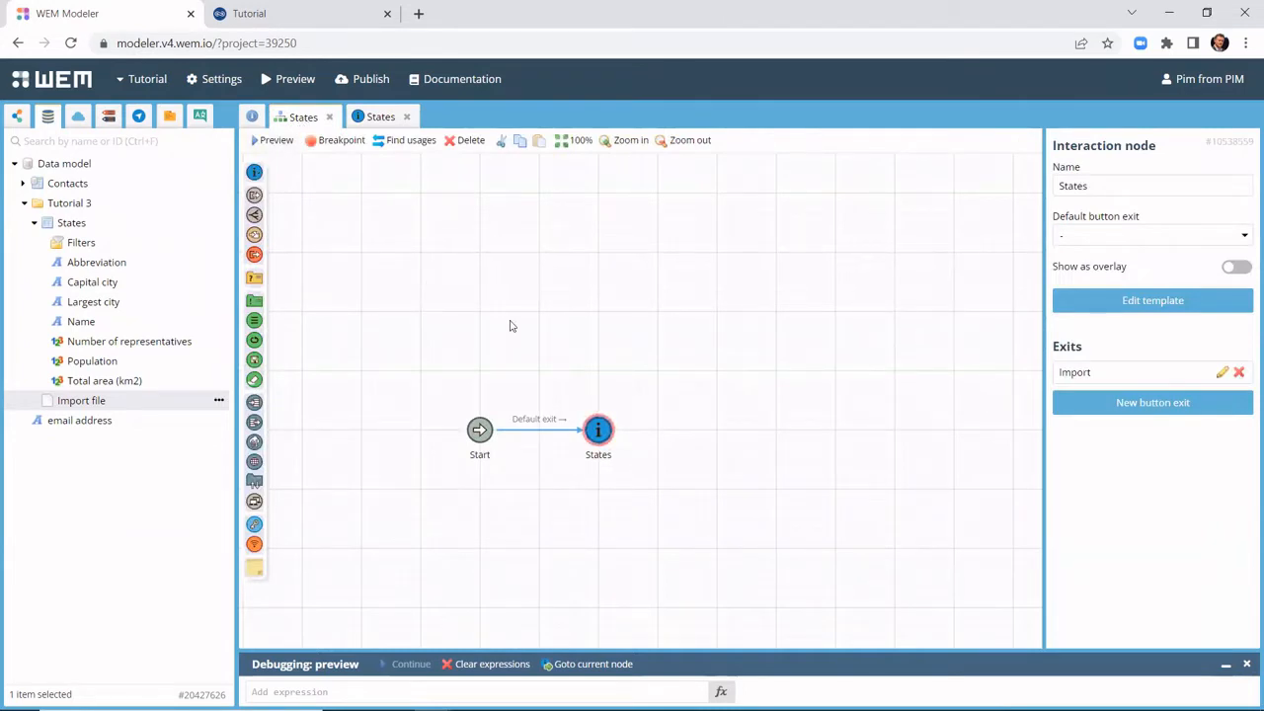
drag(511, 326, 777, 433)
triple_click(1179, 186)
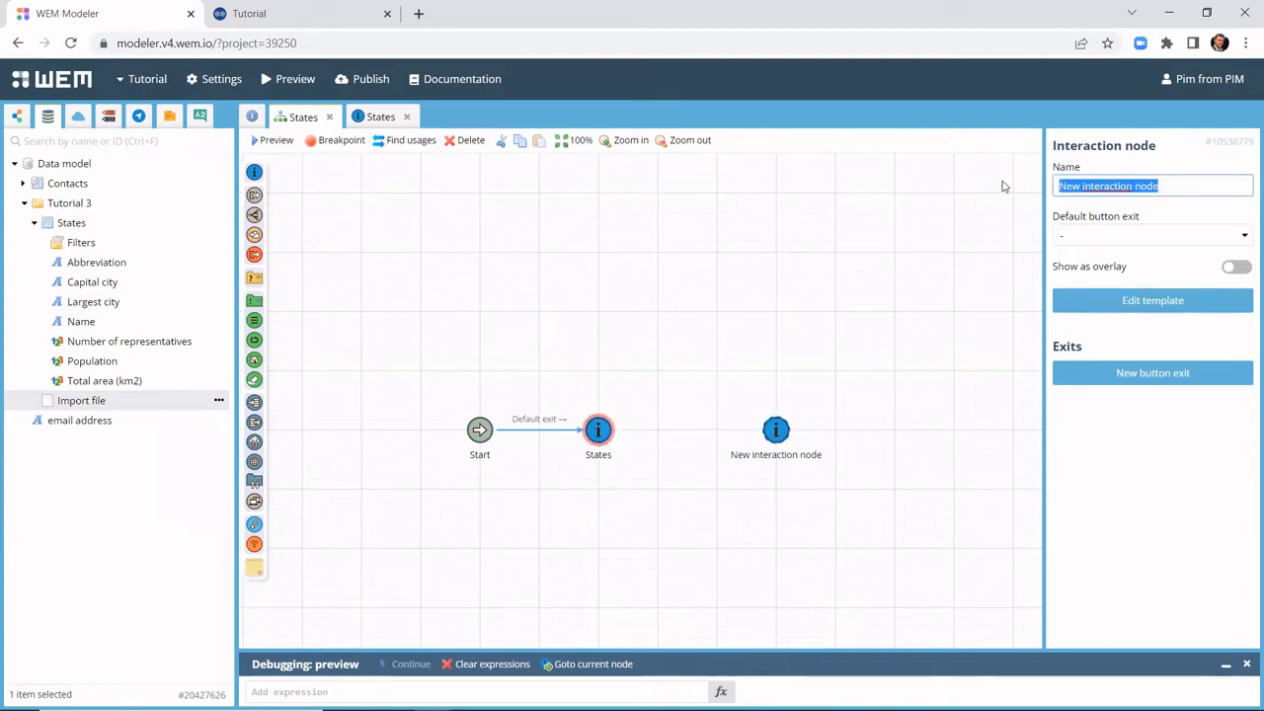
text(Pro)
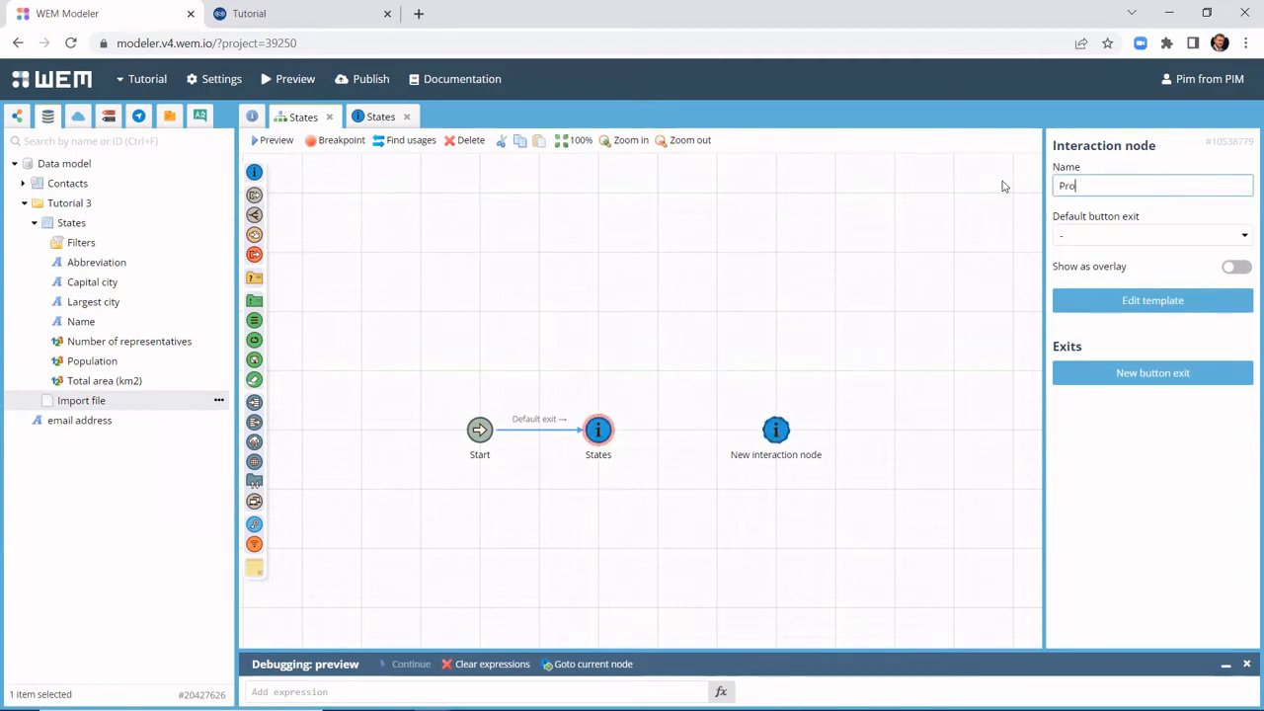
text(vide imp)
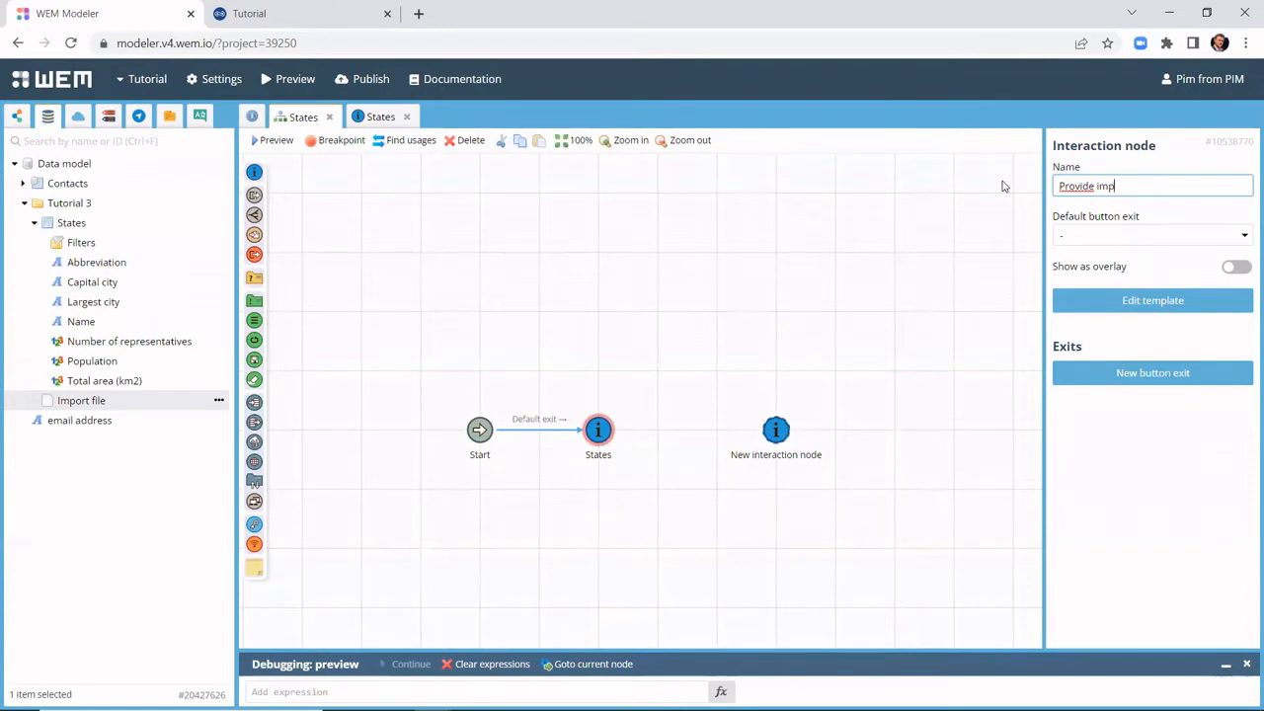
text(ort file)
click(1237, 267)
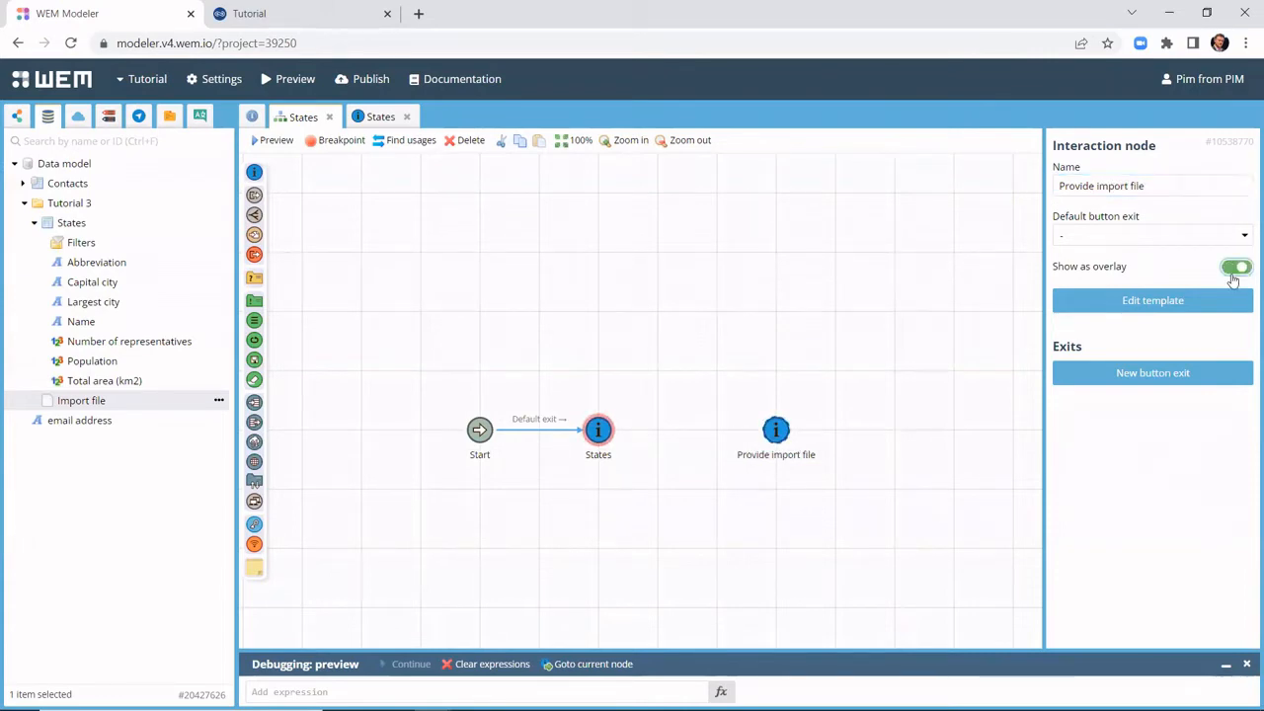
Step: Add two button exits named "Import" and "Cancel" to the Provide import file node
click(1171, 372)
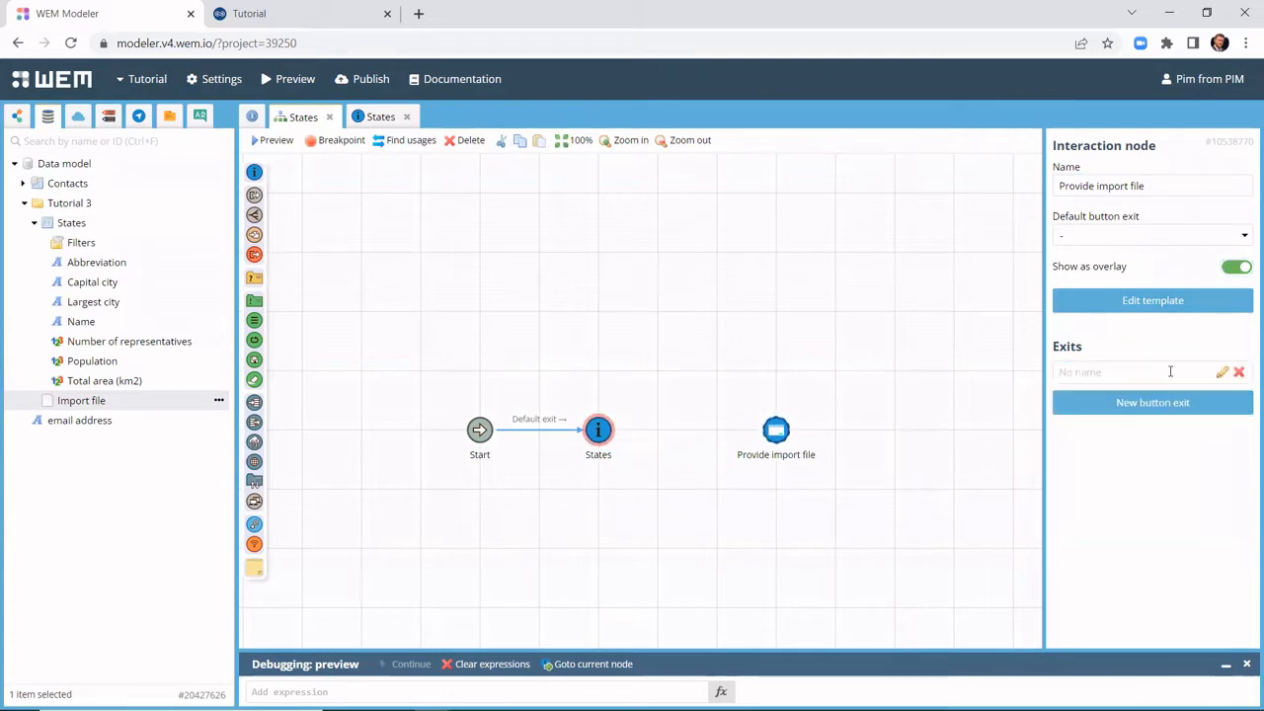
text(Import)
click(1150, 402)
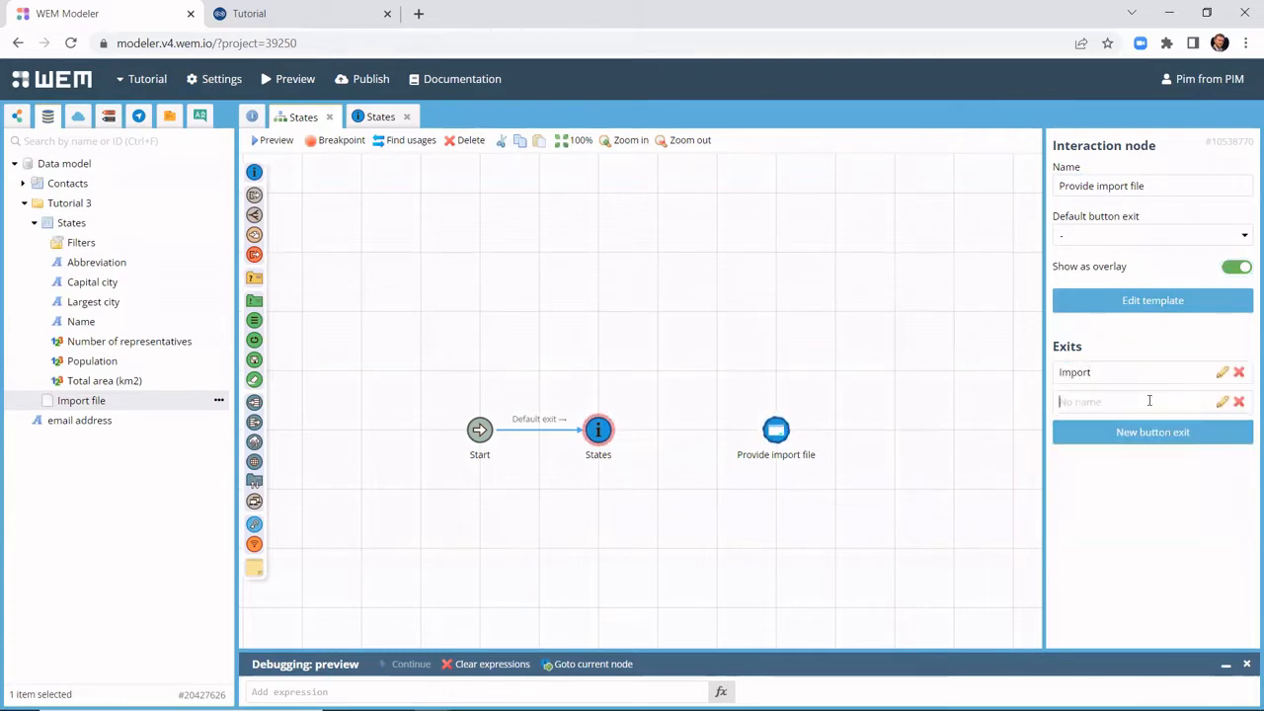
text(Cancel)
Step: In the Provide import file template, delete the heading text and insert a form with the Import file field
double_click(775, 436)
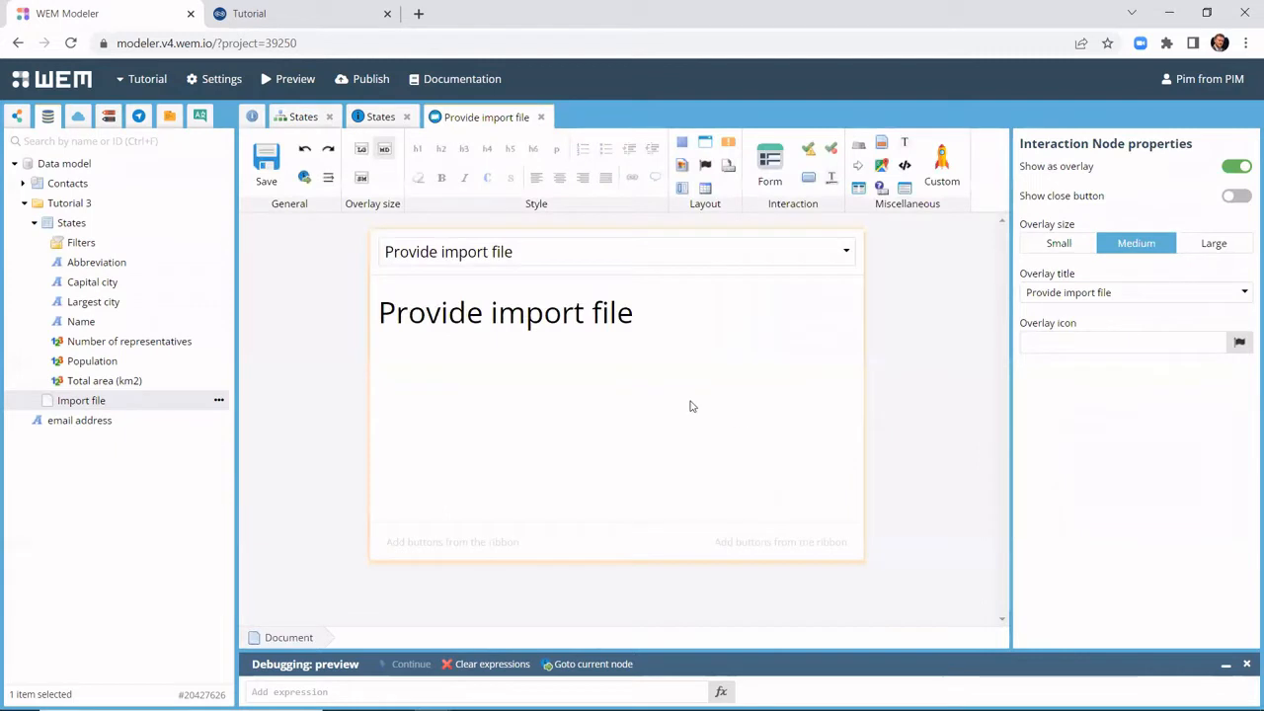
click(526, 312)
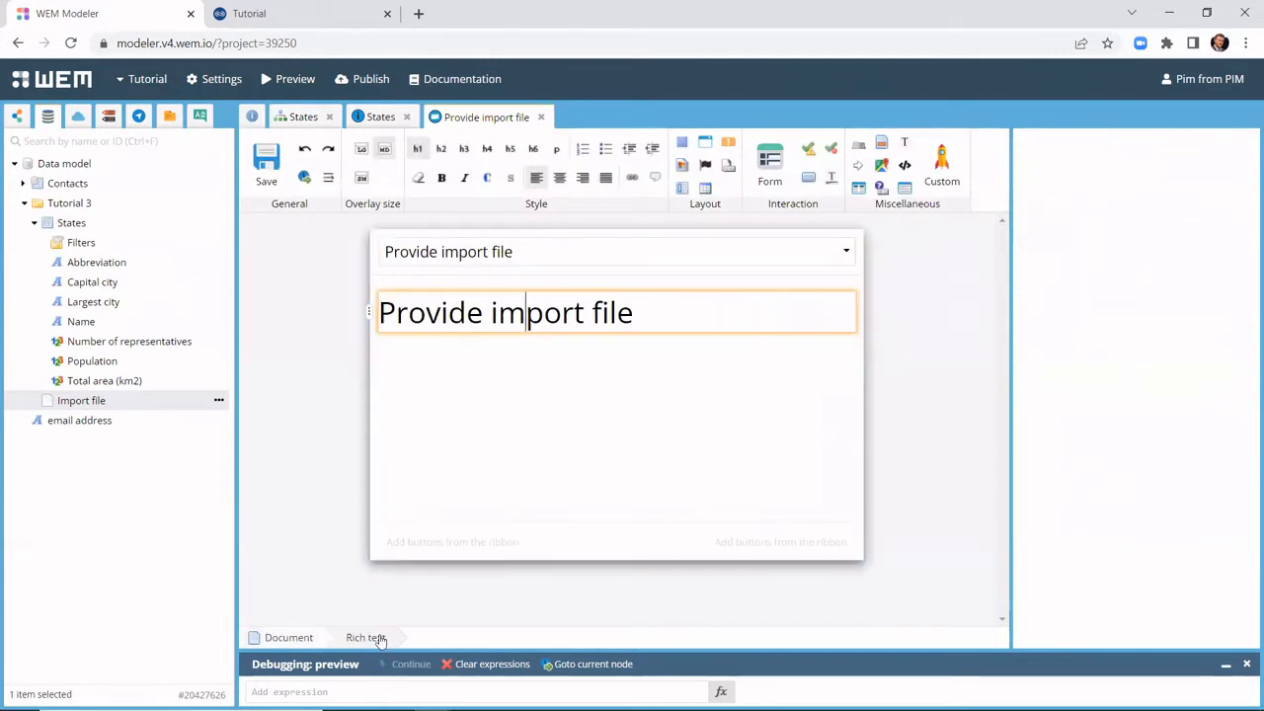
click(381, 641)
key(Delete)
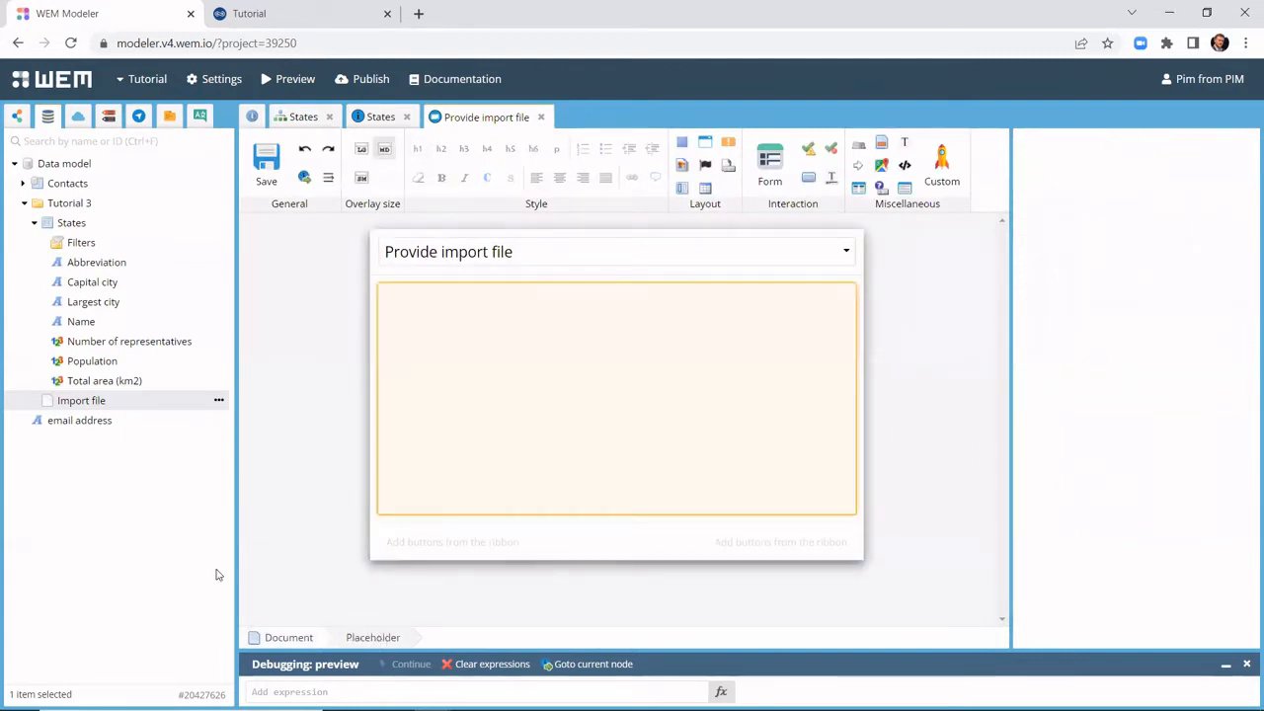
drag(109, 403, 463, 329)
click(484, 336)
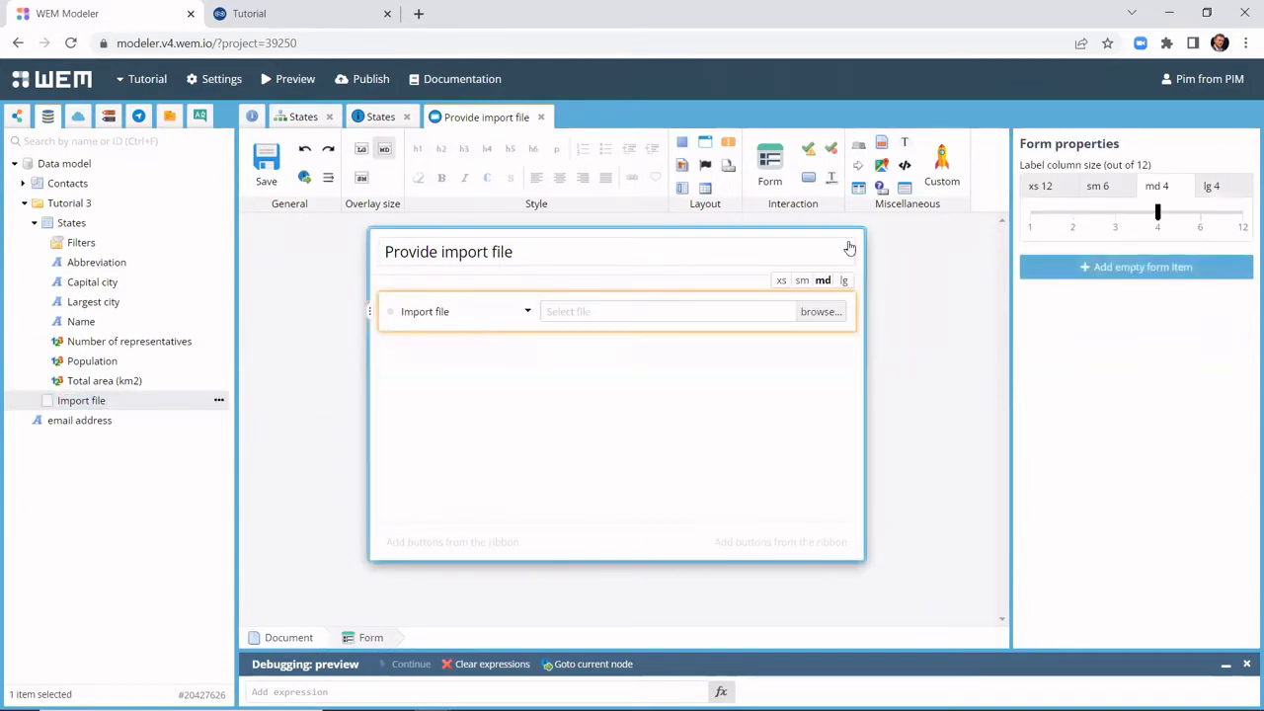
Step: Add Import and Cancel buttons for the existing exits to the overlay's right button bar, then save and close the template
drag(808, 177, 806, 535)
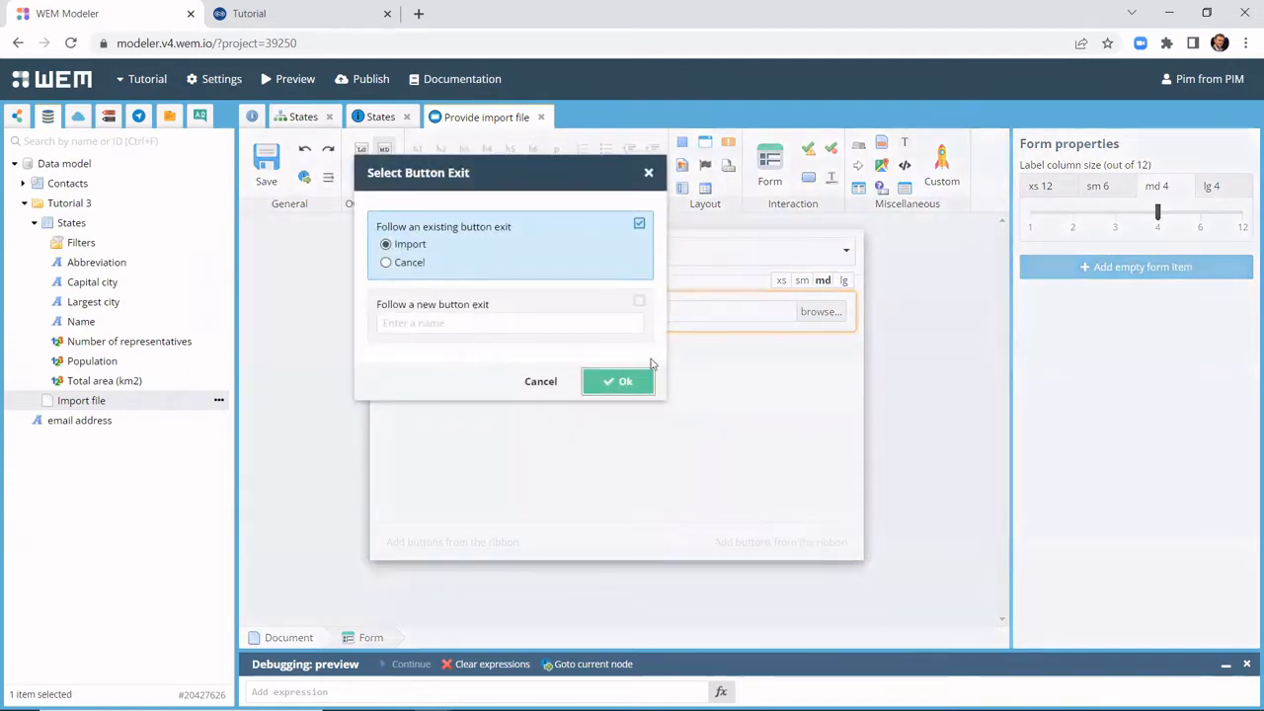
click(638, 381)
drag(808, 179, 788, 560)
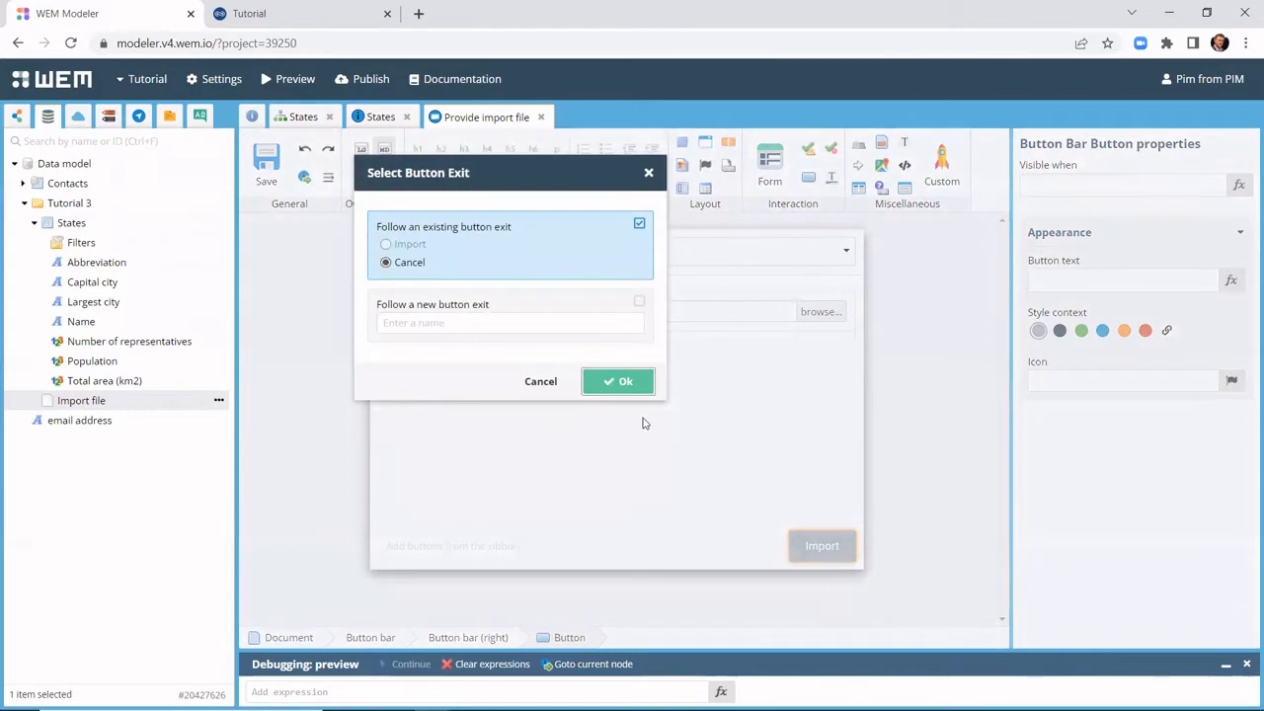
click(638, 381)
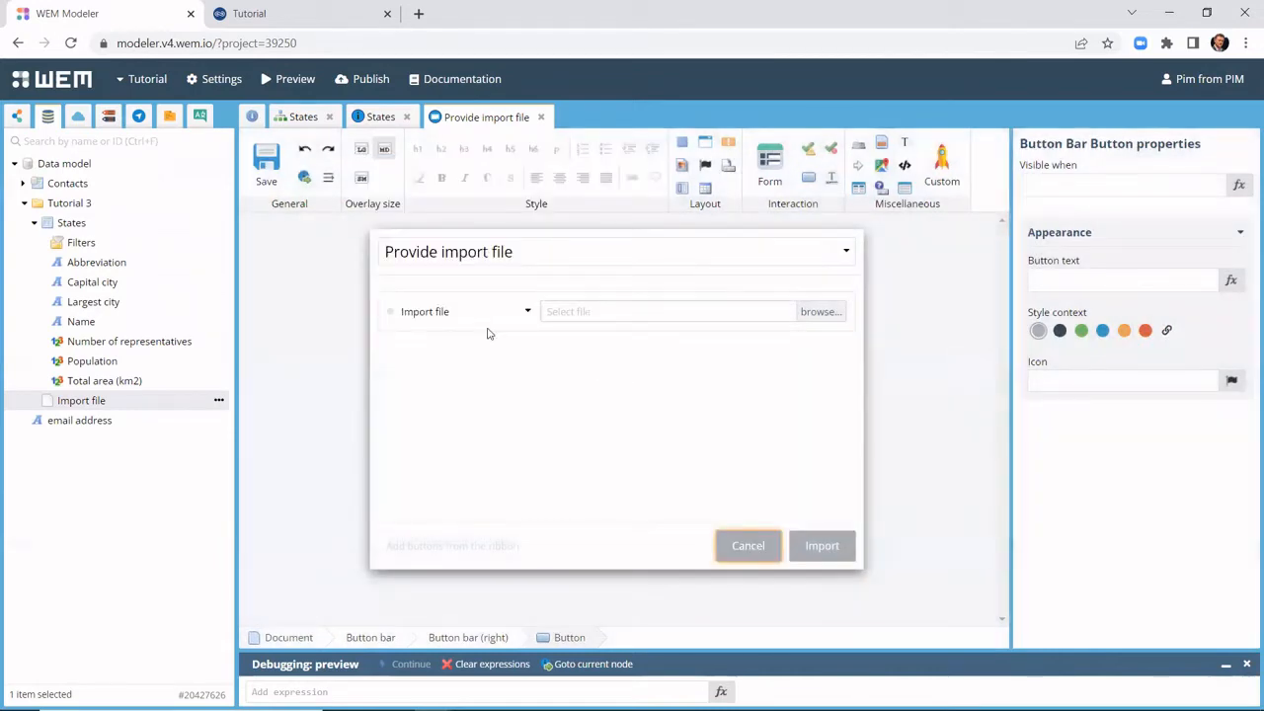
click(273, 170)
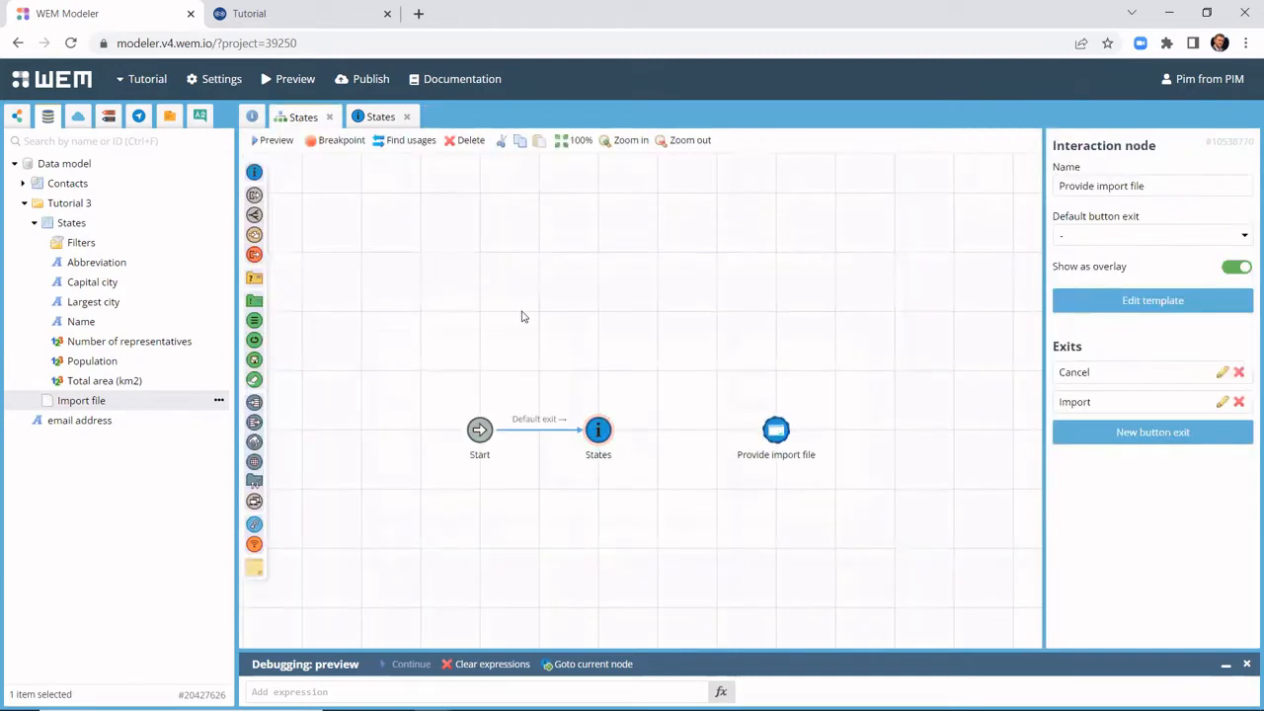
Step: Connect States to Provide import file through the Import exit, and connect it back to States through the Cancel exit
mouse_move(619, 443)
mouse_down()
mouse_move(776, 428)
mouse_move(605, 441)
mouse_up()
click(830, 438)
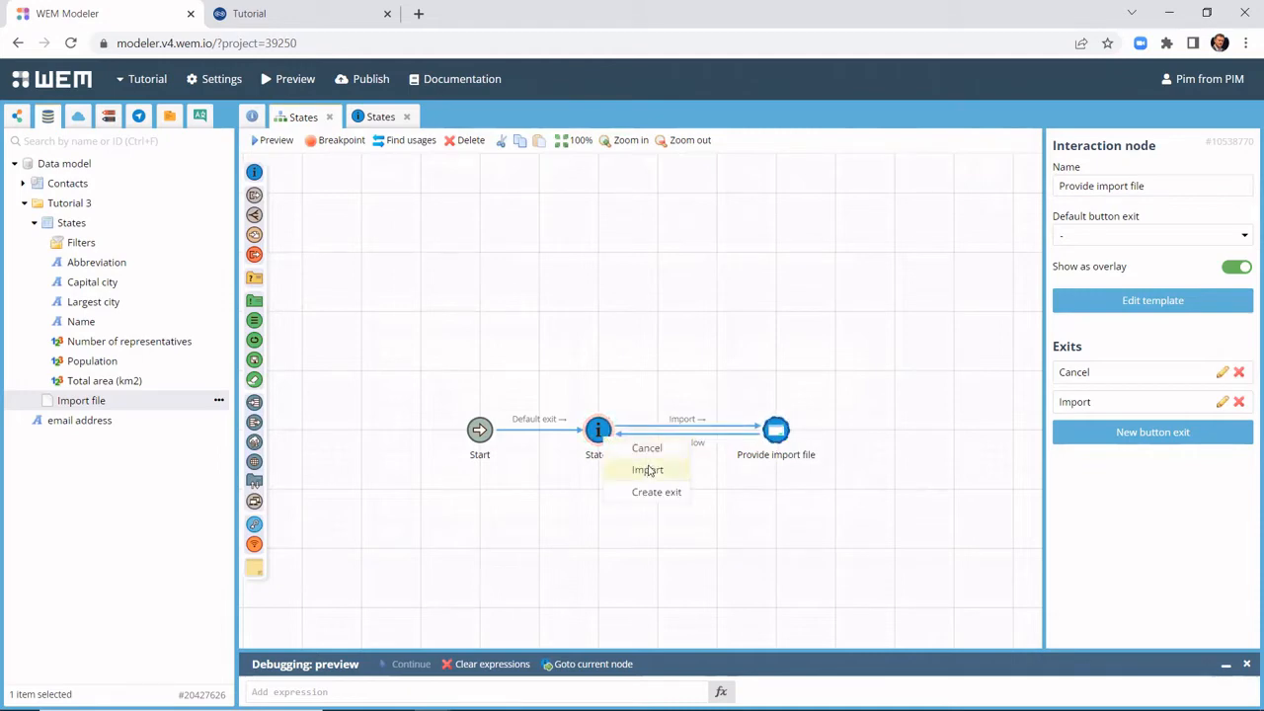
click(648, 450)
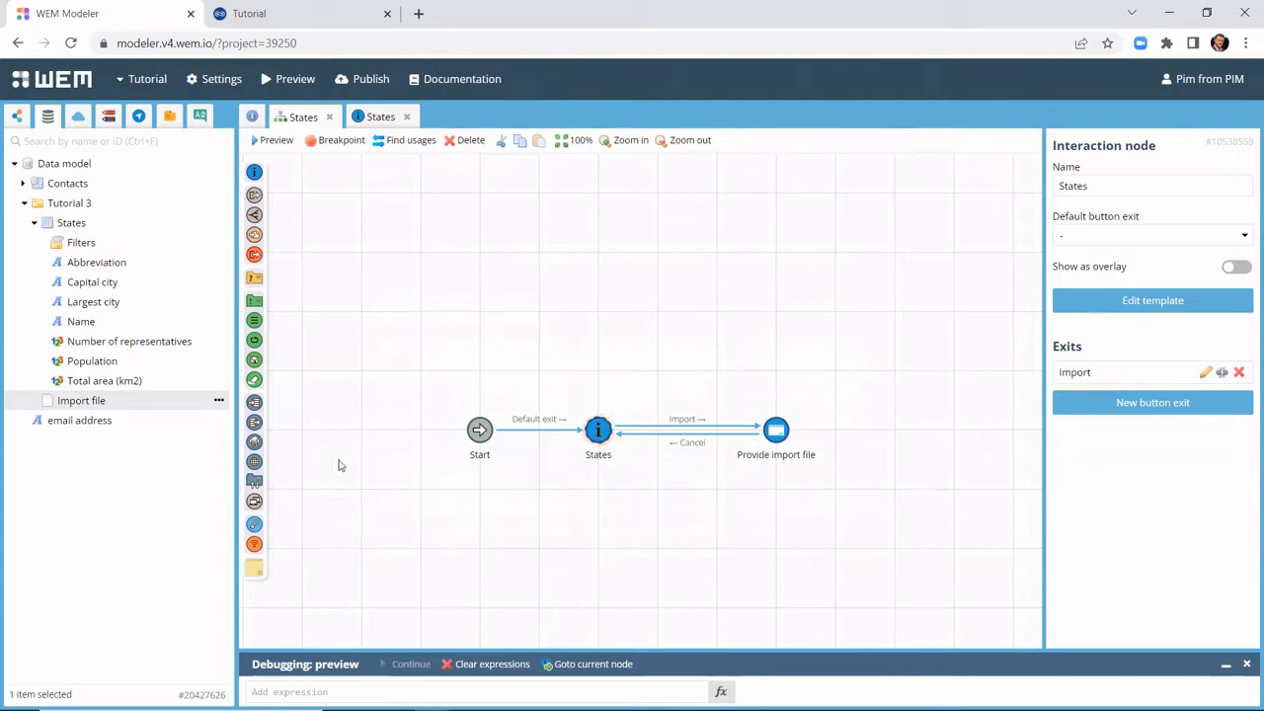
Step: Add a CSV / Microsoft Excel import node below Provide import file, with Import file as data source and States as destination
drag(447, 475, 777, 548)
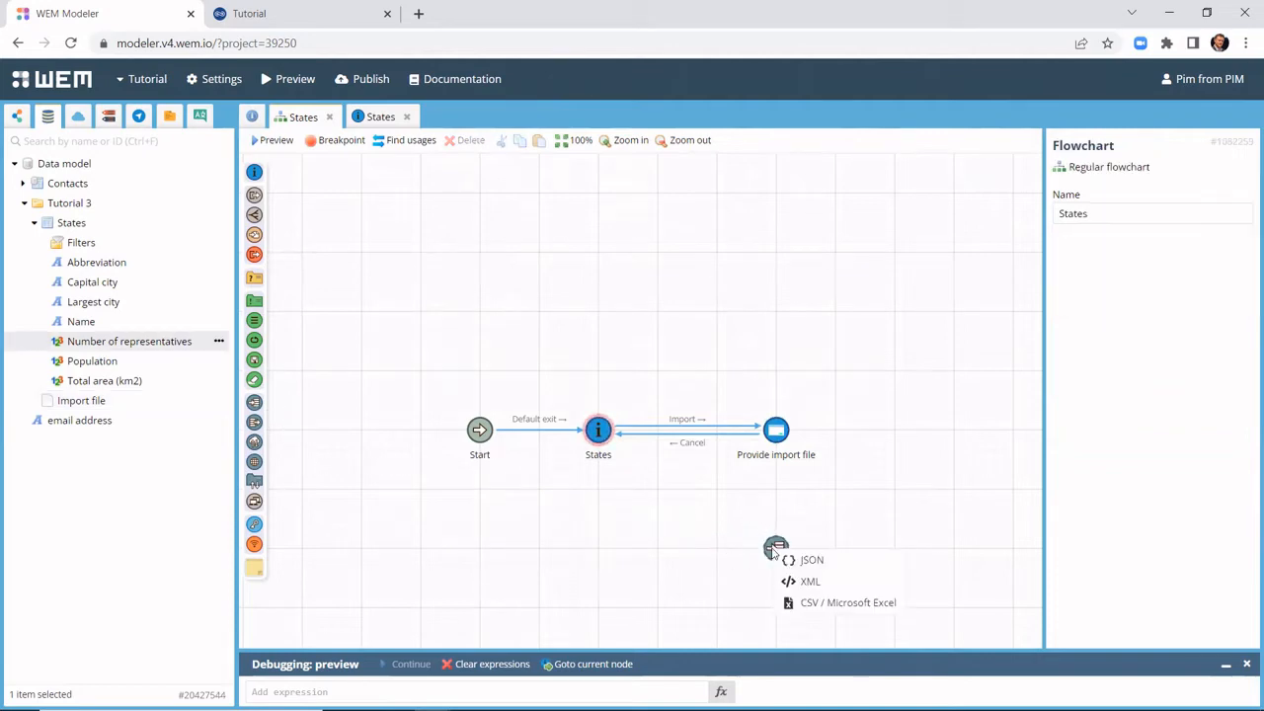
click(849, 602)
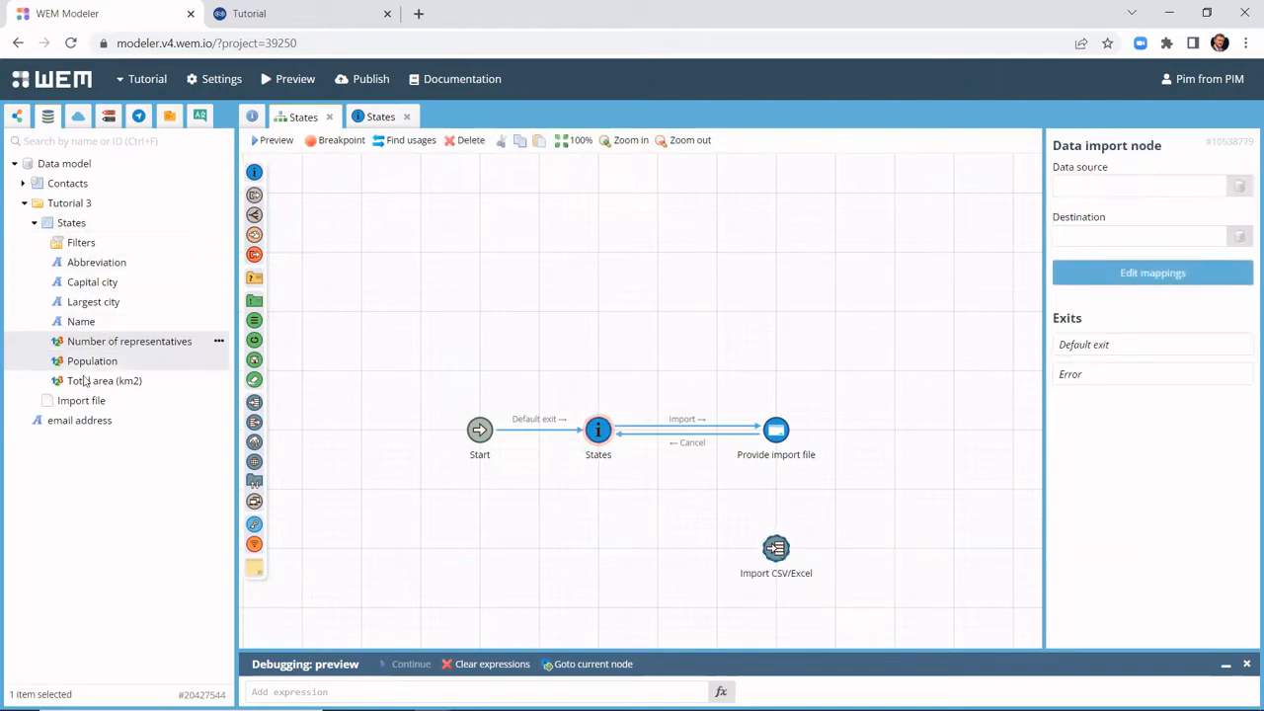
drag(87, 407, 1091, 182)
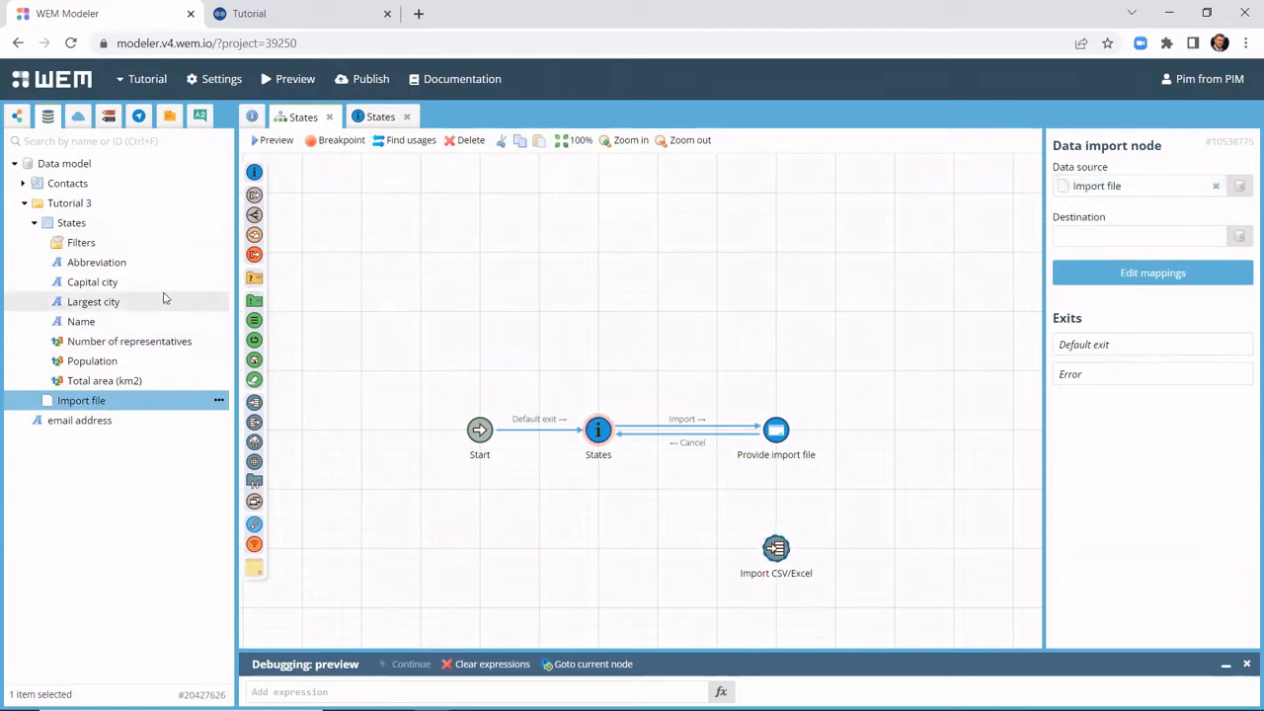
drag(86, 226, 1092, 237)
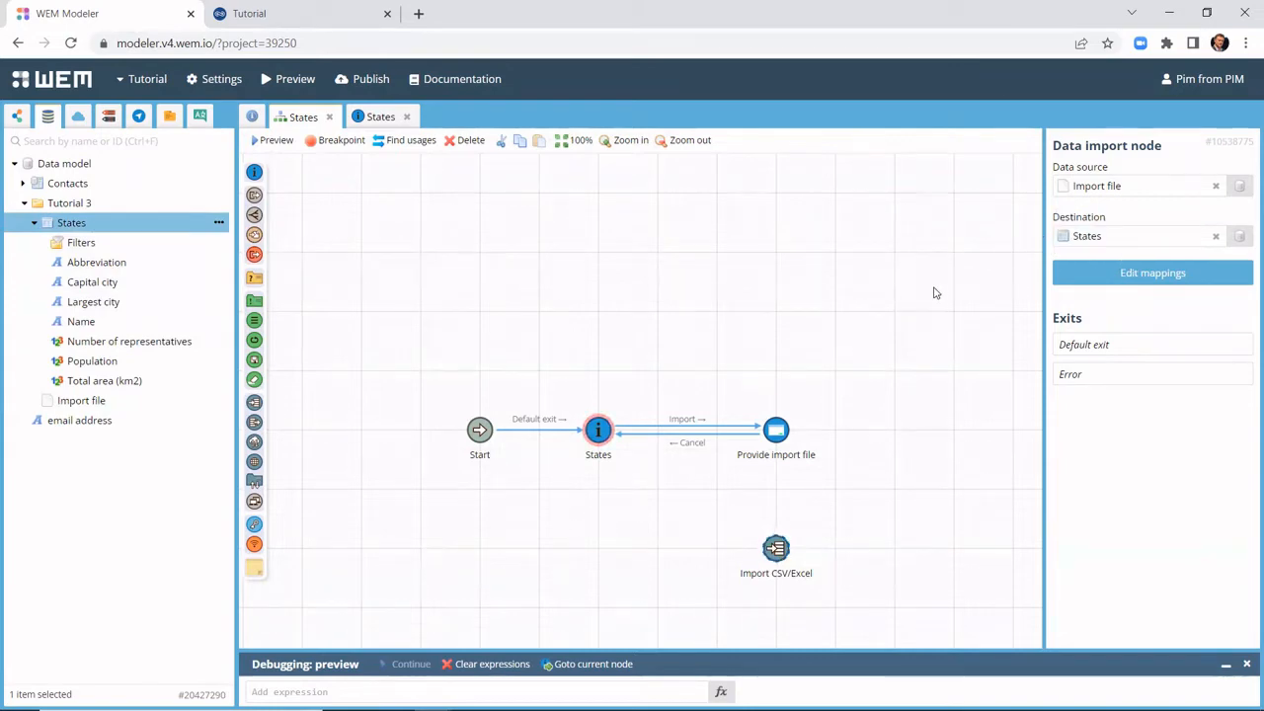
Step: Generate the import node's column mapping from the example file States of the USA.xlsx
click(1131, 276)
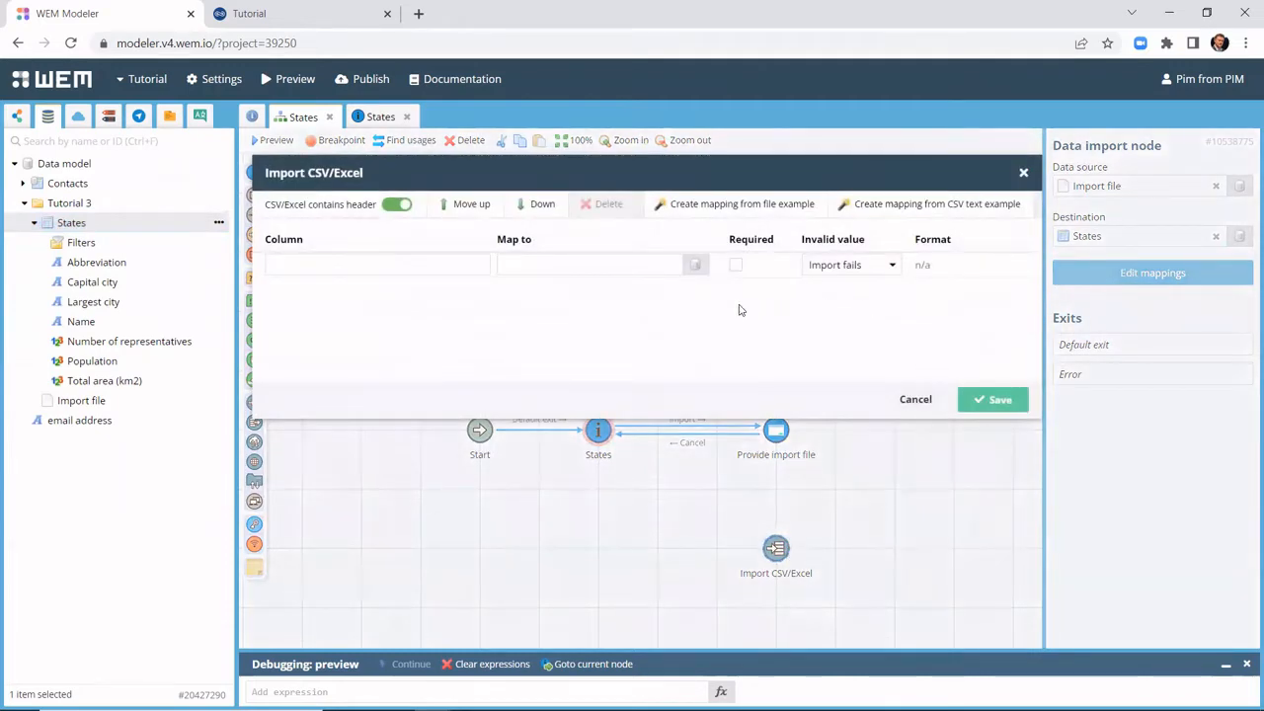
click(764, 205)
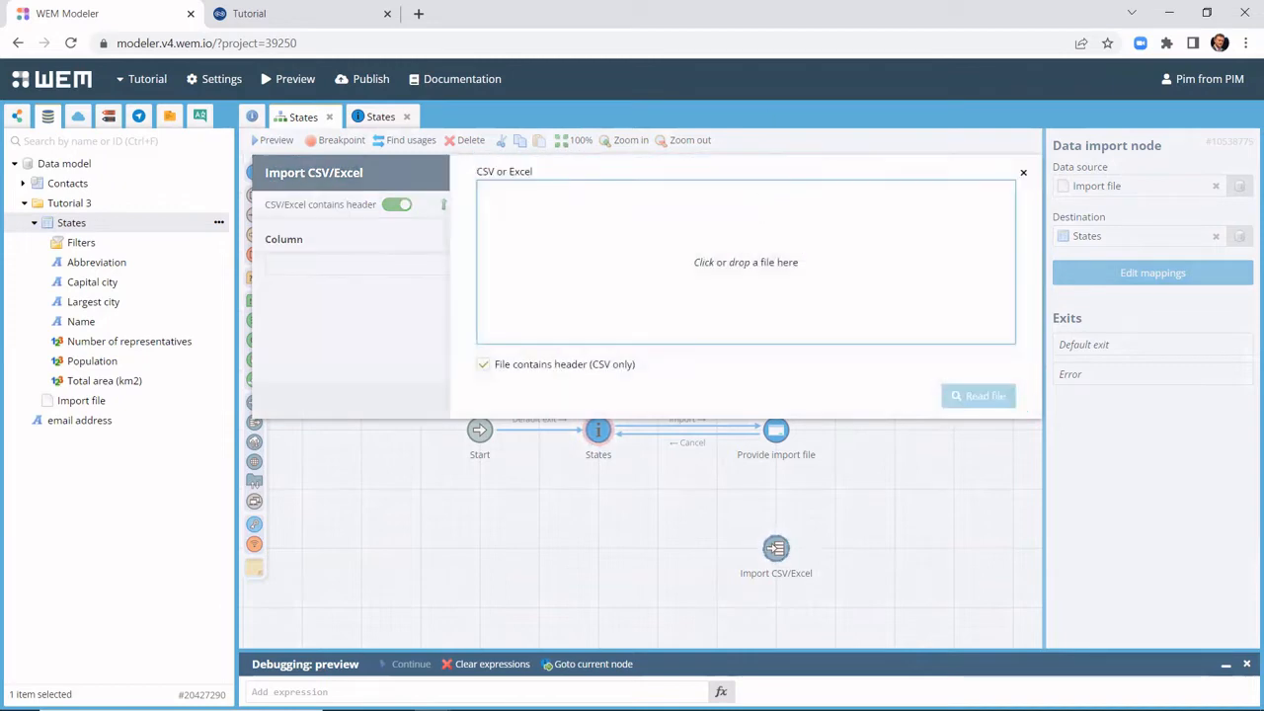
click(802, 300)
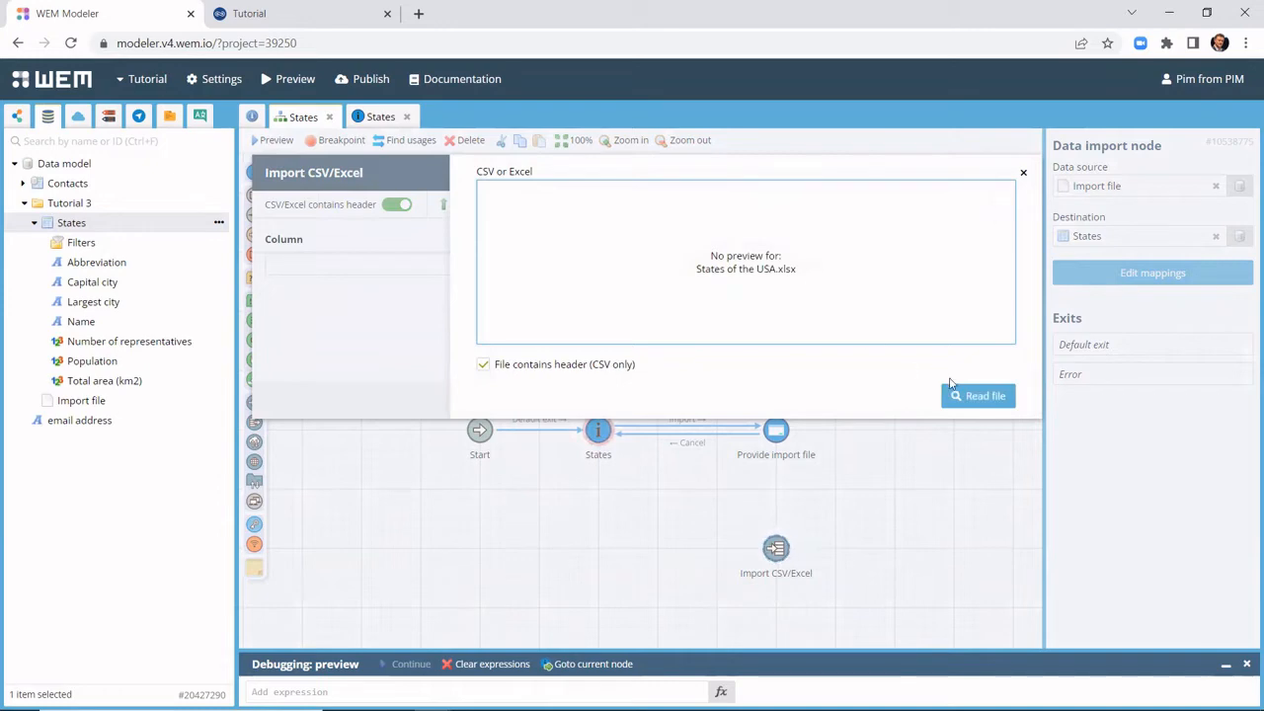
click(991, 400)
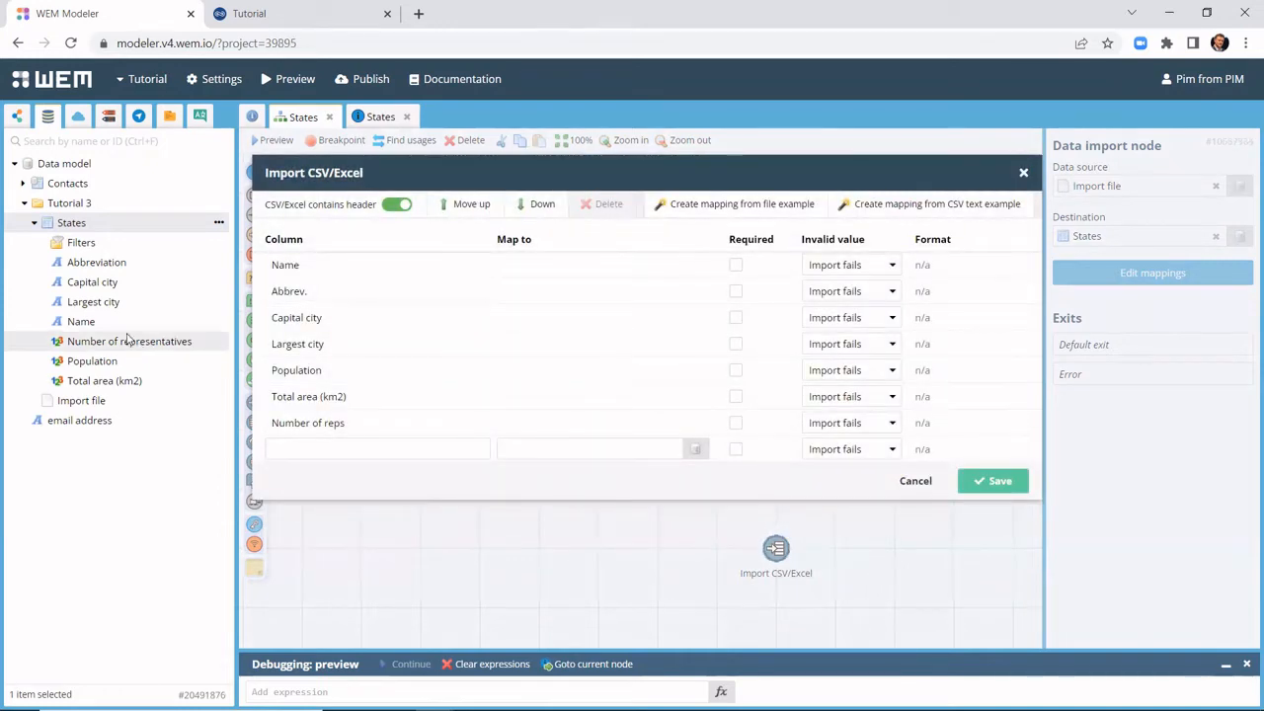
Step: Map the Name, Abbrev., Capital city and Largest city columns to the Name, Abbreviation, Capital city and Largest city fields
drag(106, 322, 553, 264)
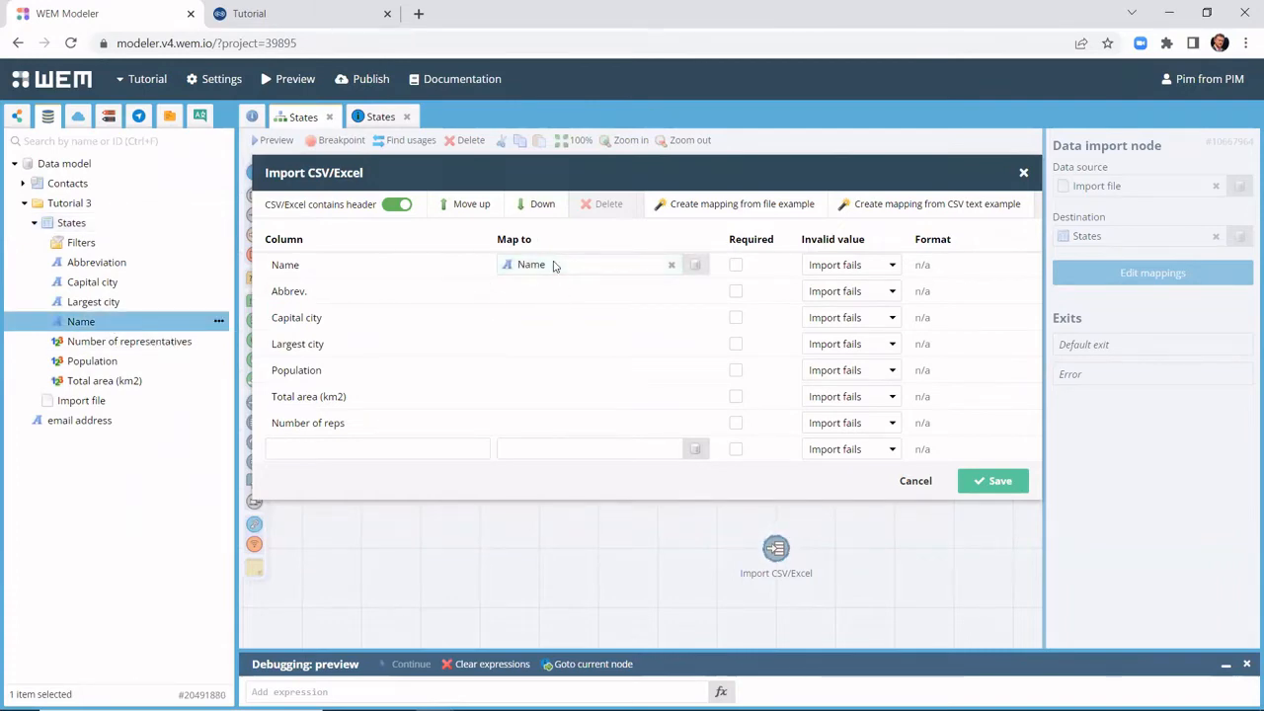
drag(114, 262, 497, 298)
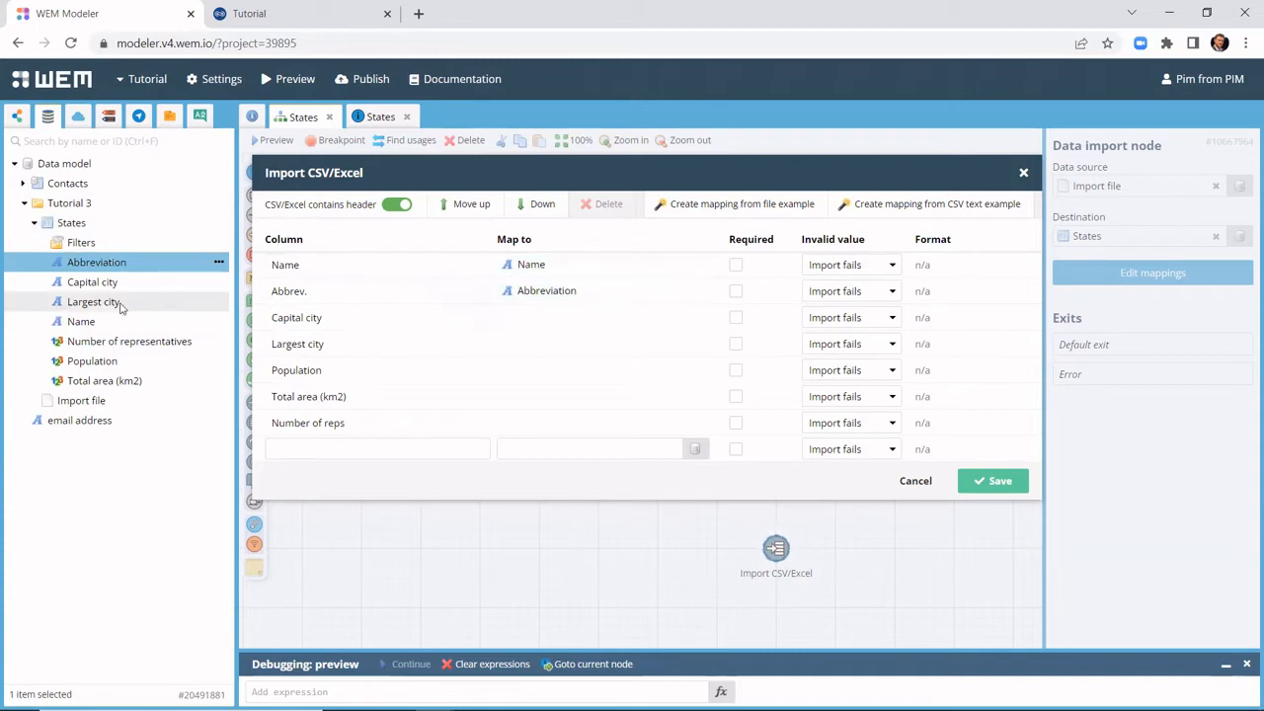
drag(107, 282, 521, 320)
drag(125, 305, 535, 346)
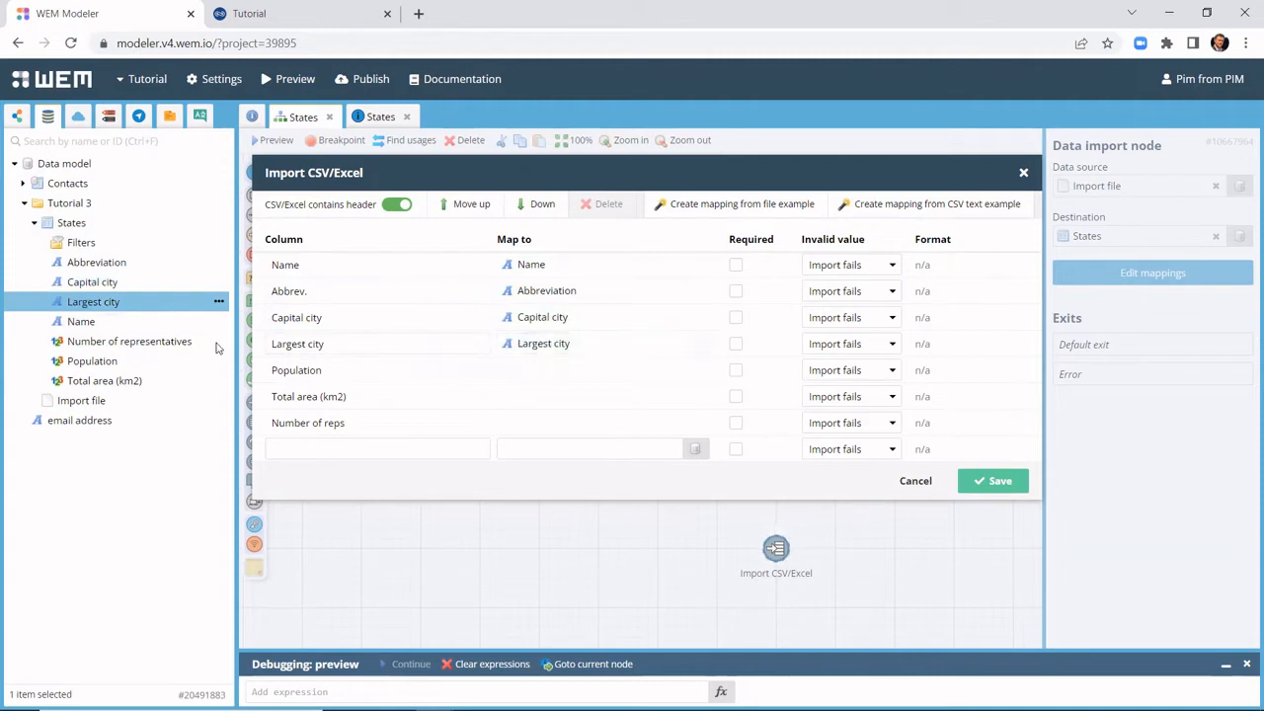
Step: Map Population and Total area (km2) with format 1,000,000.00, map Number of reps to Number of representatives, and save the mapping
drag(121, 362, 553, 367)
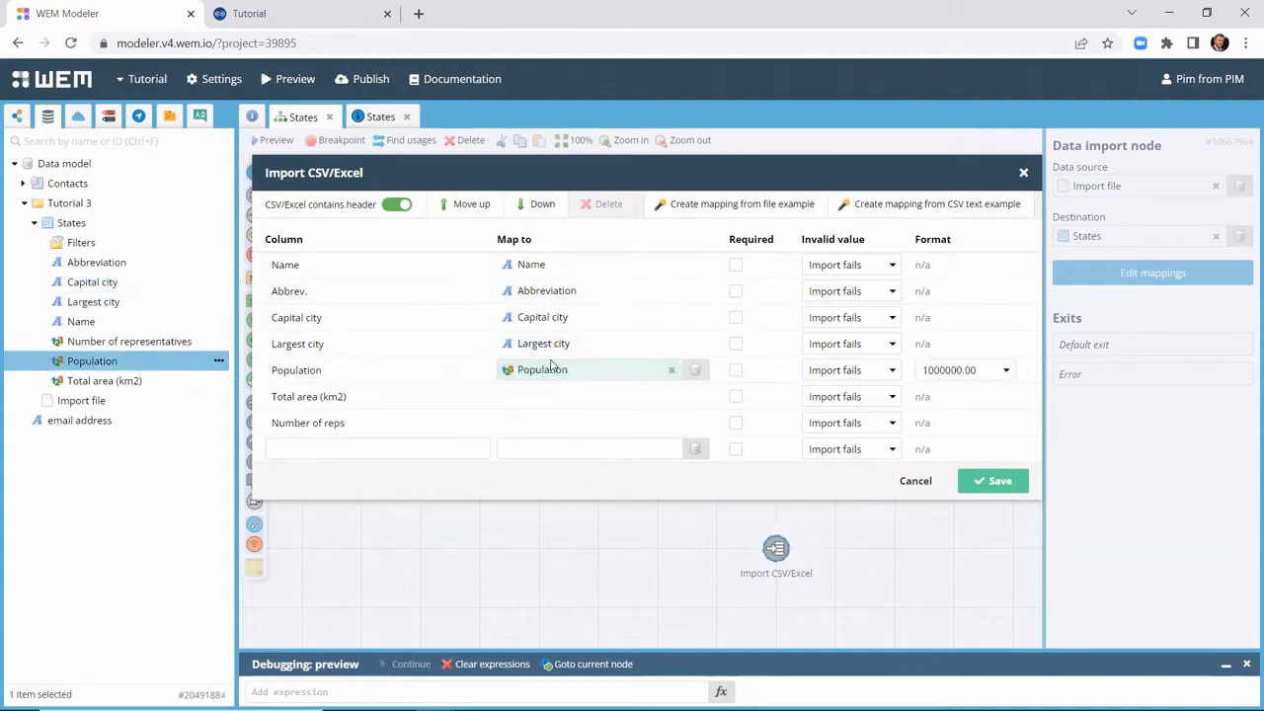
click(1008, 372)
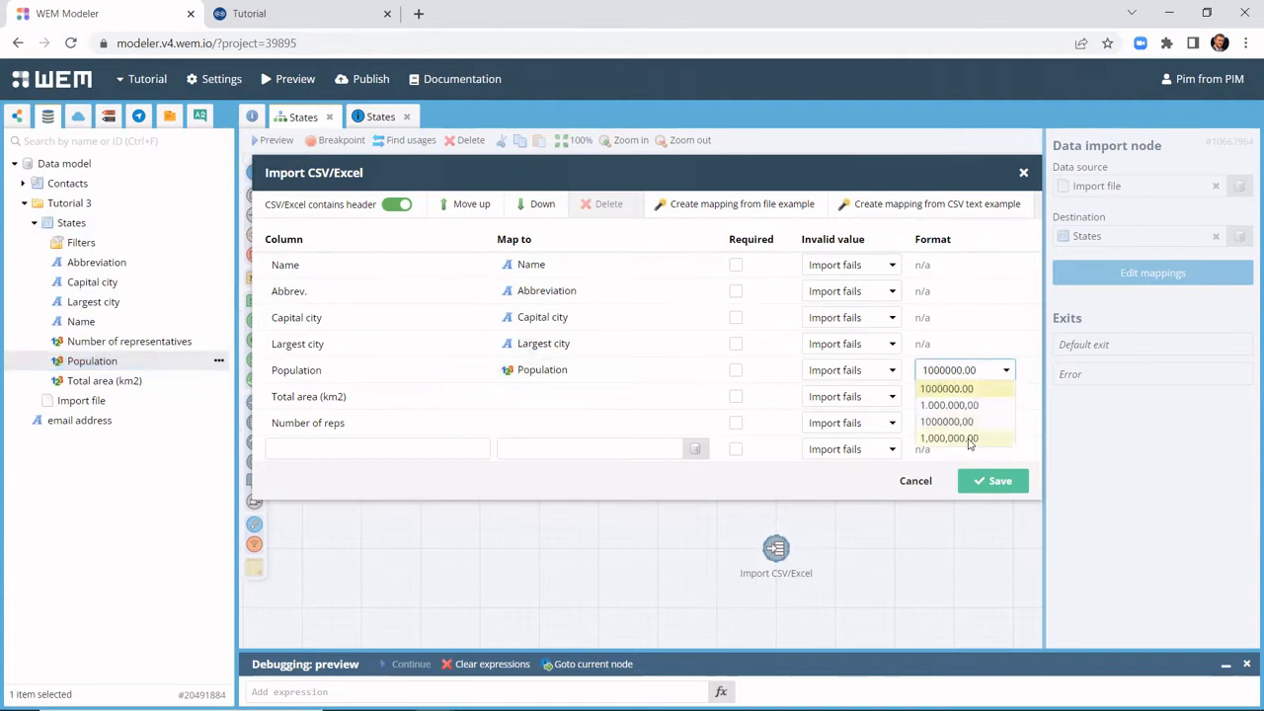
click(968, 438)
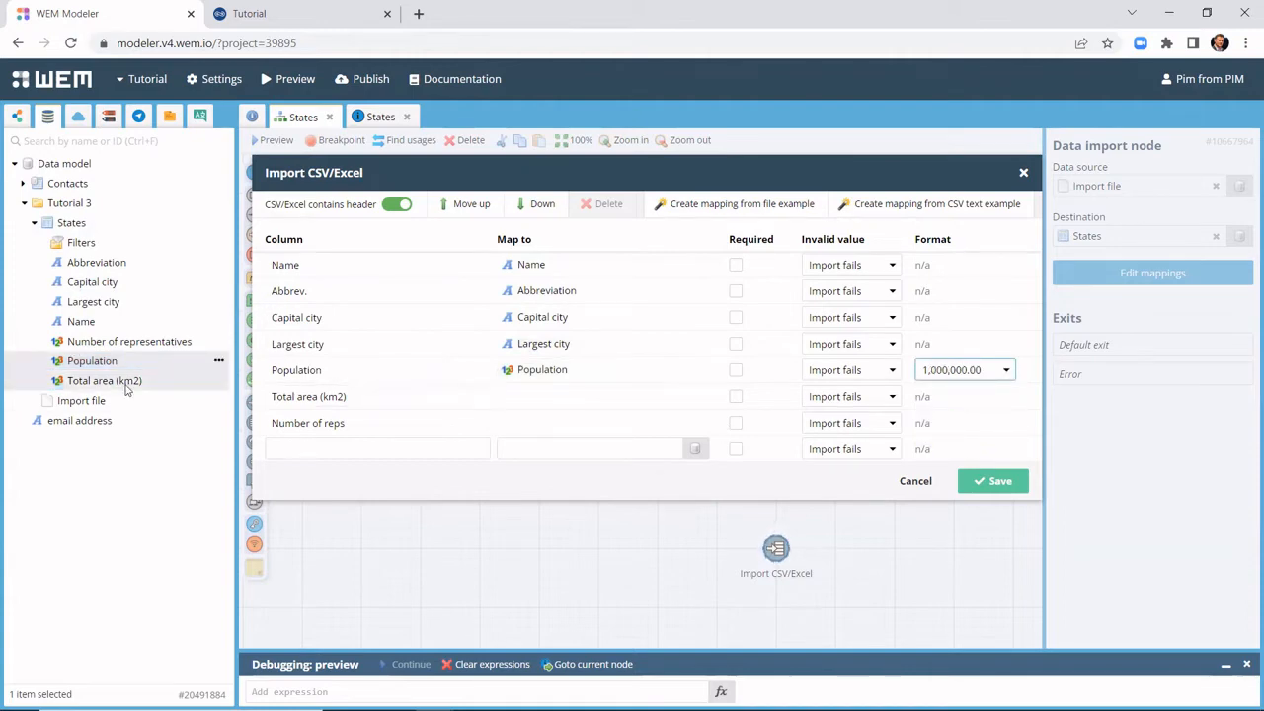
drag(126, 385, 623, 396)
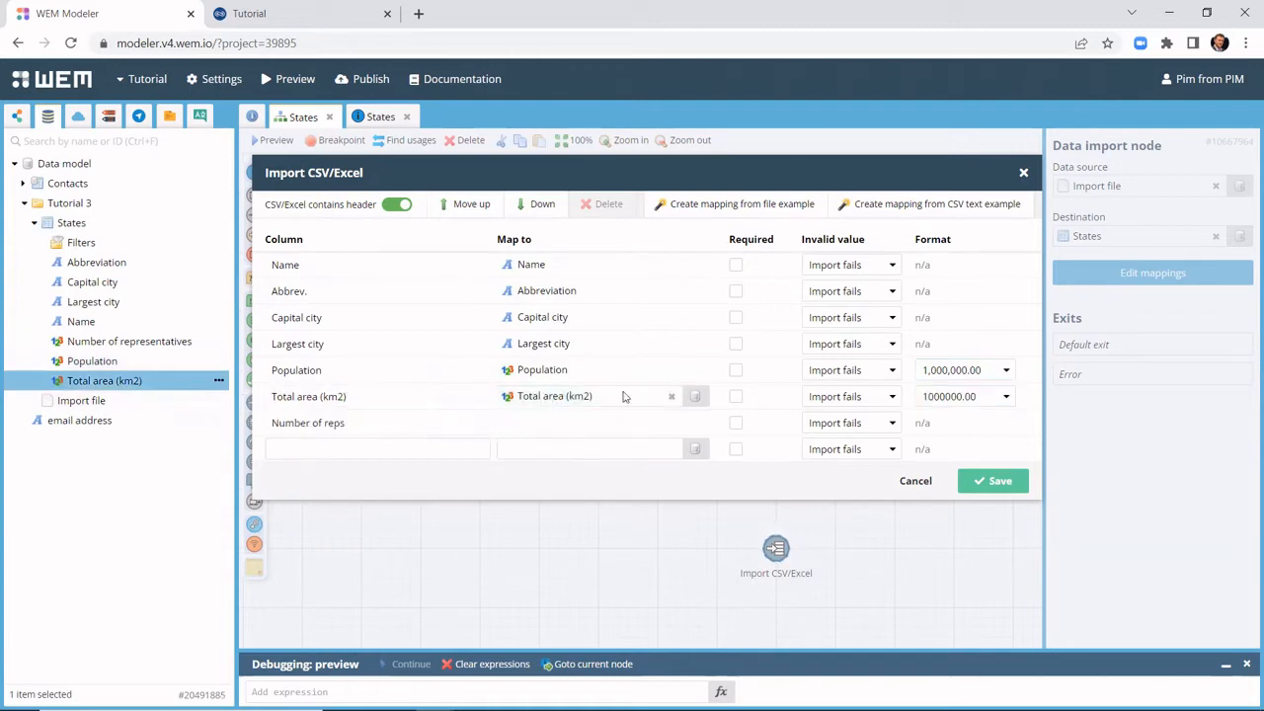
click(1008, 399)
click(966, 463)
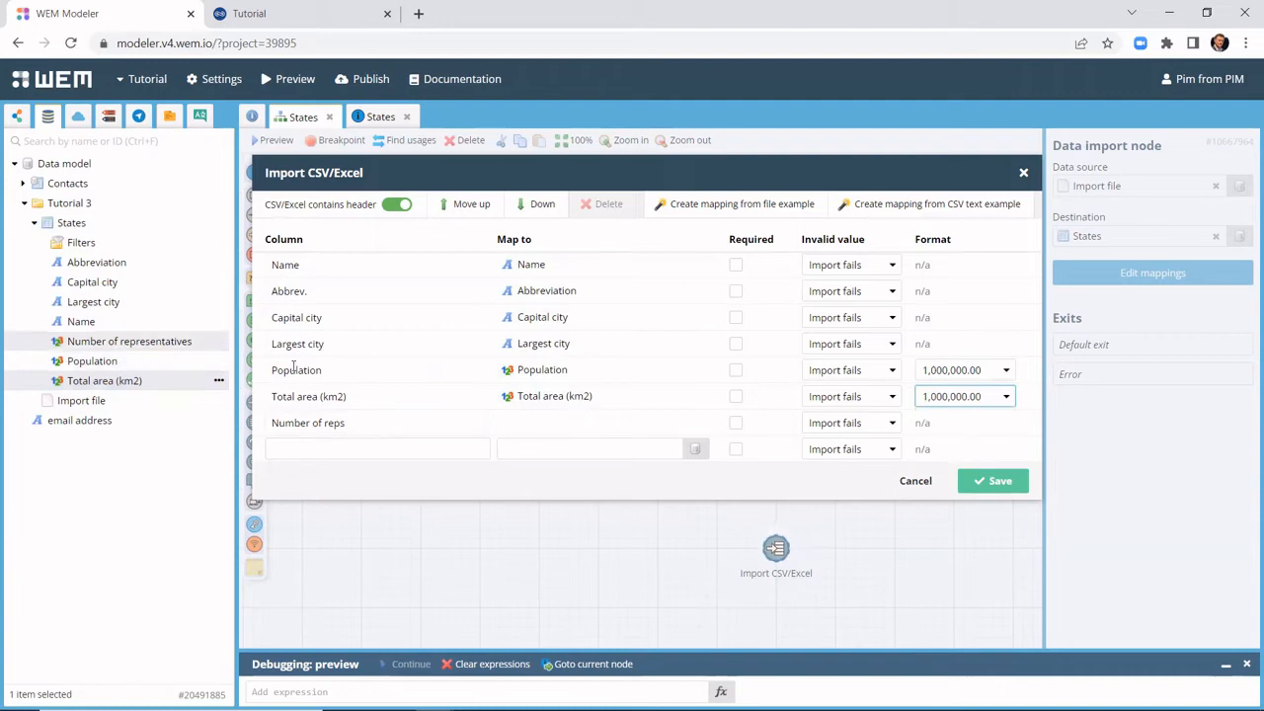
drag(128, 340, 538, 422)
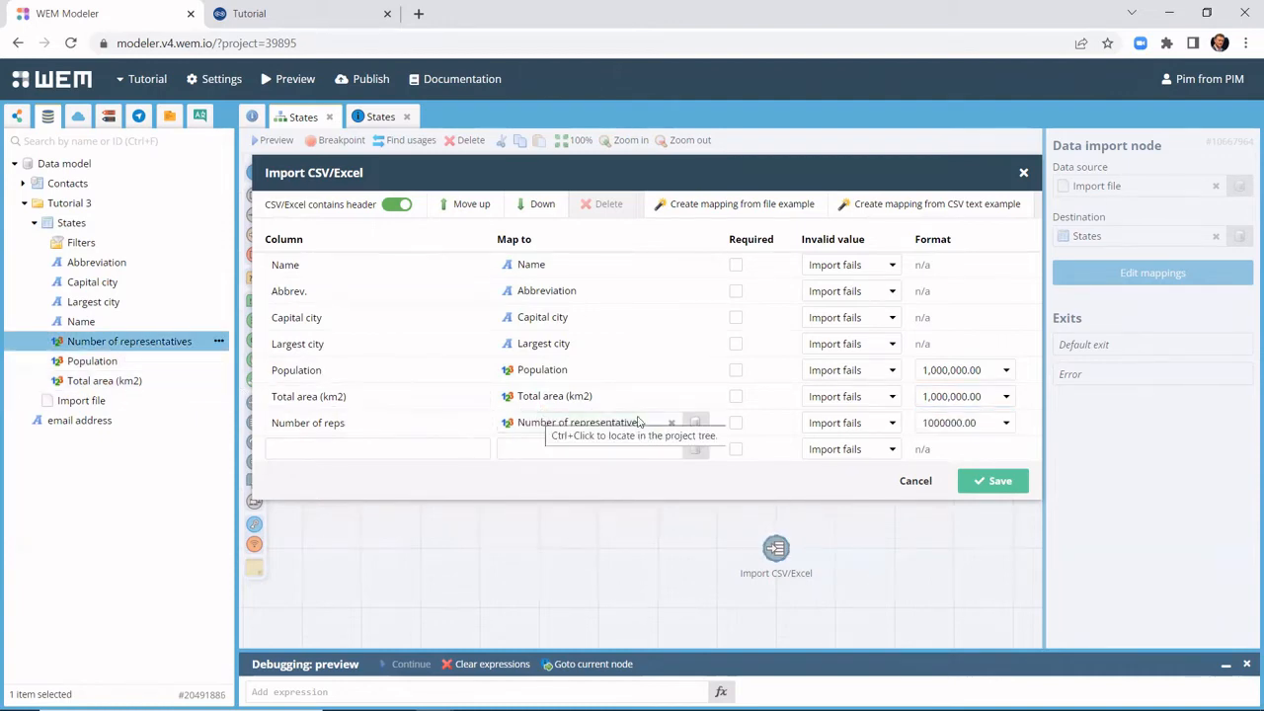
click(995, 481)
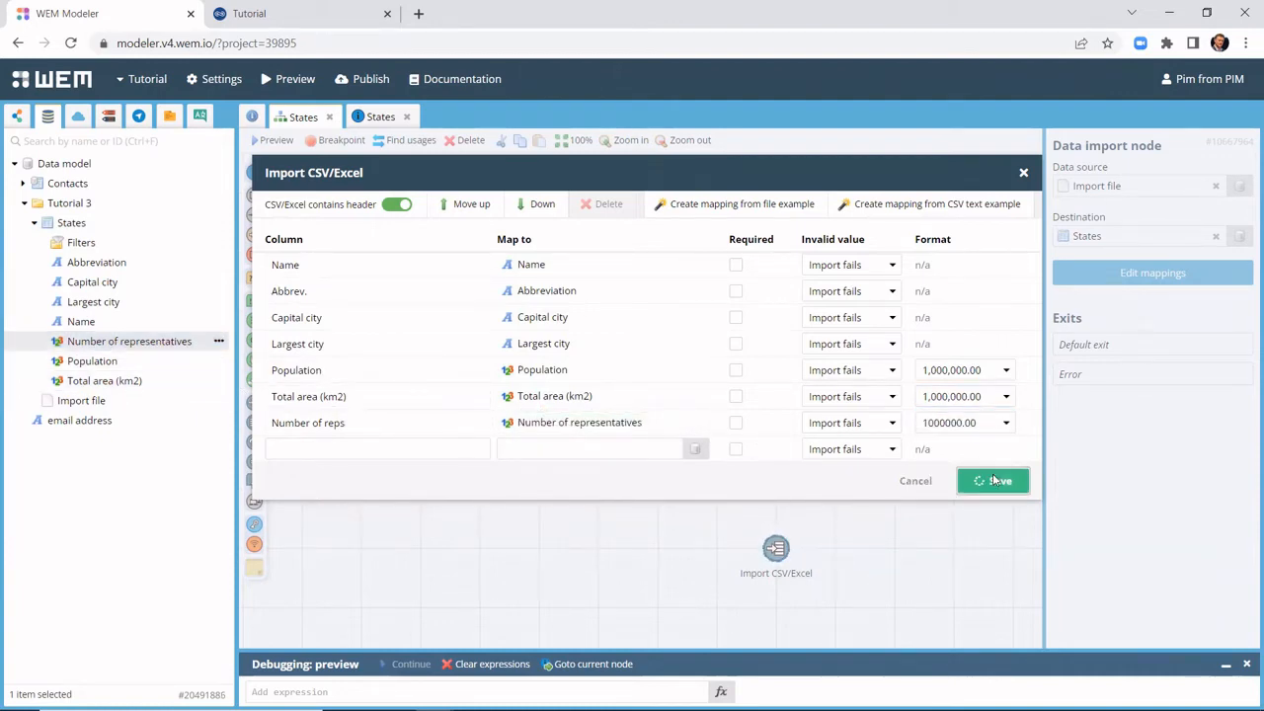
Step: Connect Provide import file to Import CSV/Excel through the Import exit, and connect Import CSV/Excel back to States through its default exit
drag(780, 449, 777, 548)
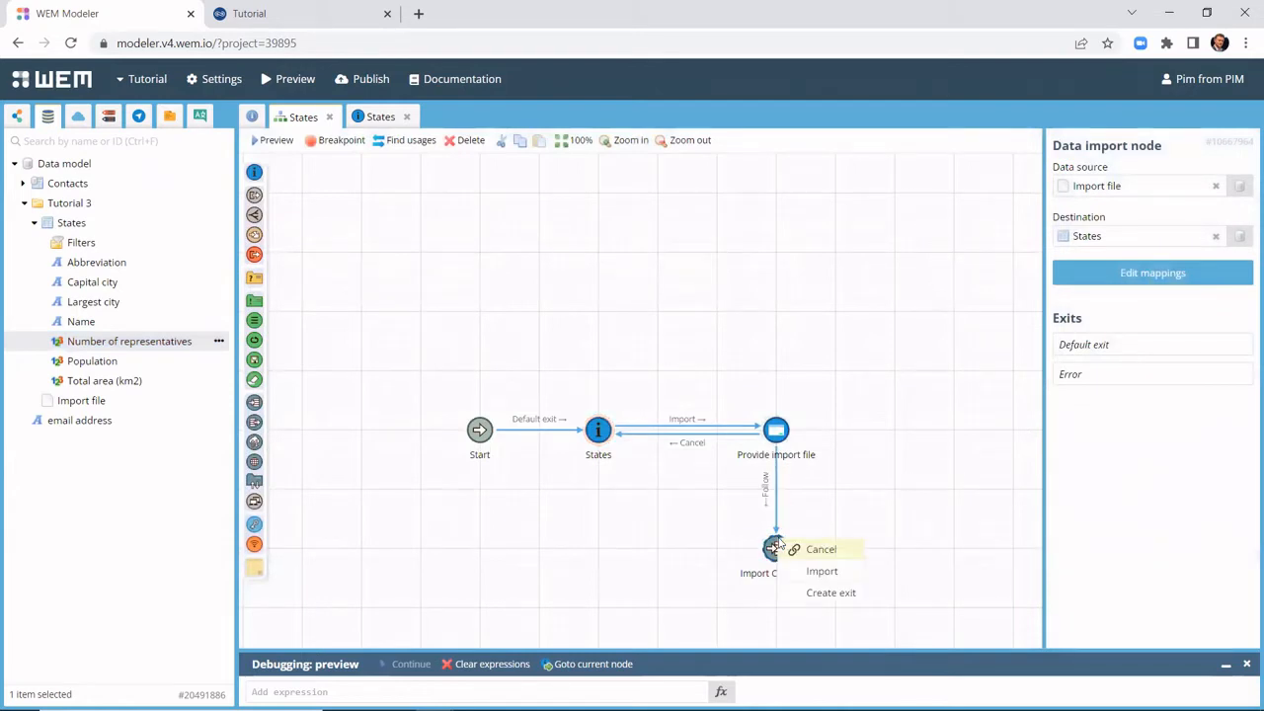
click(821, 571)
drag(776, 551, 622, 441)
click(640, 440)
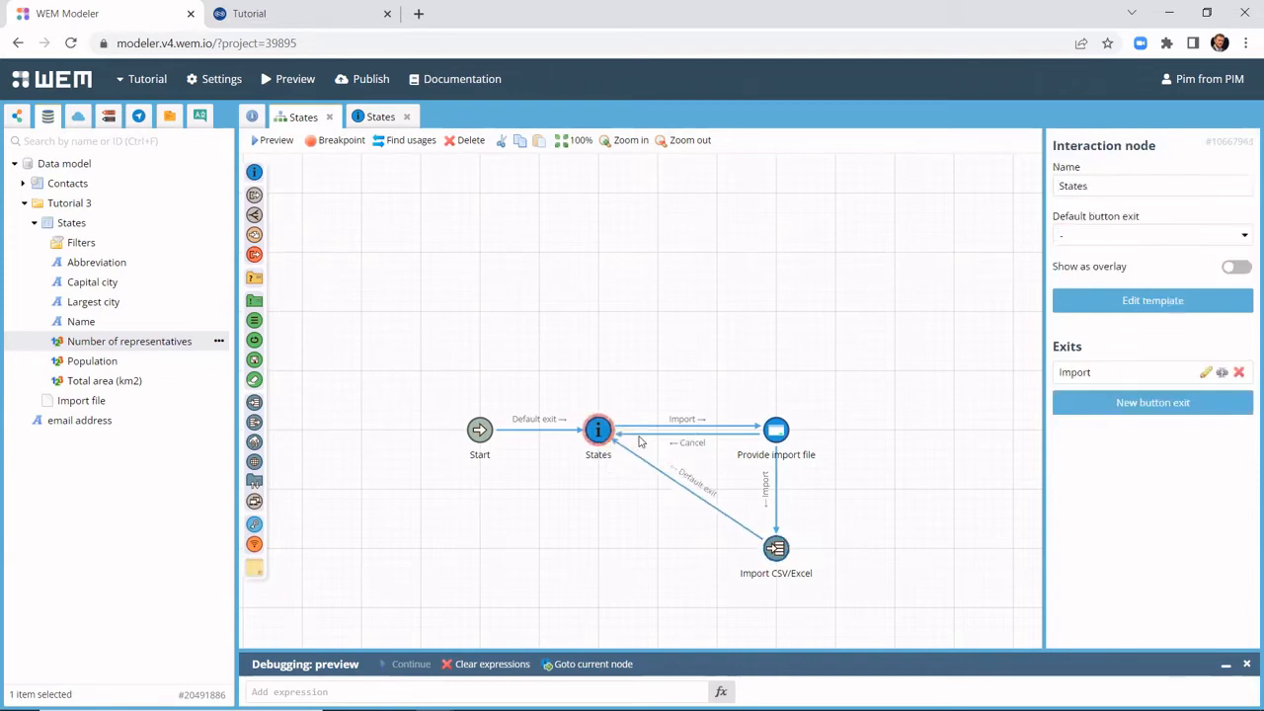
Step: Test the import in a preview with the States of the USA file, and check the imported states through page 3
click(278, 140)
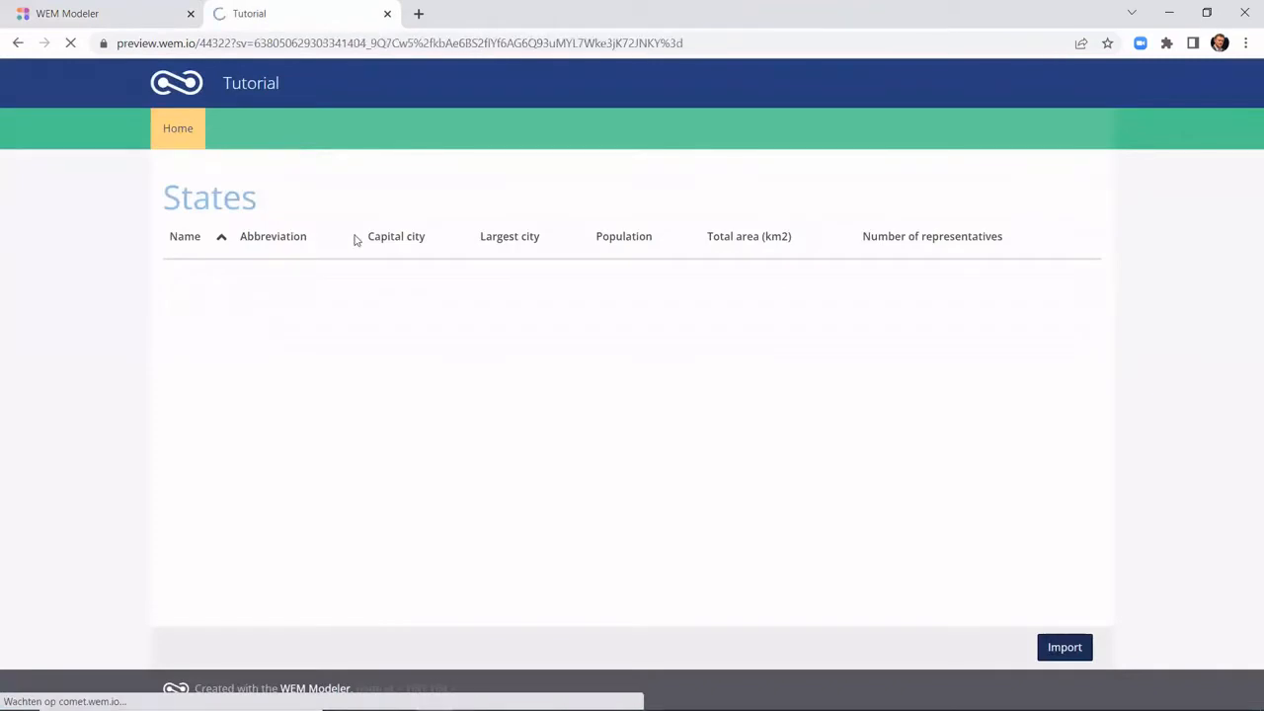
click(1065, 647)
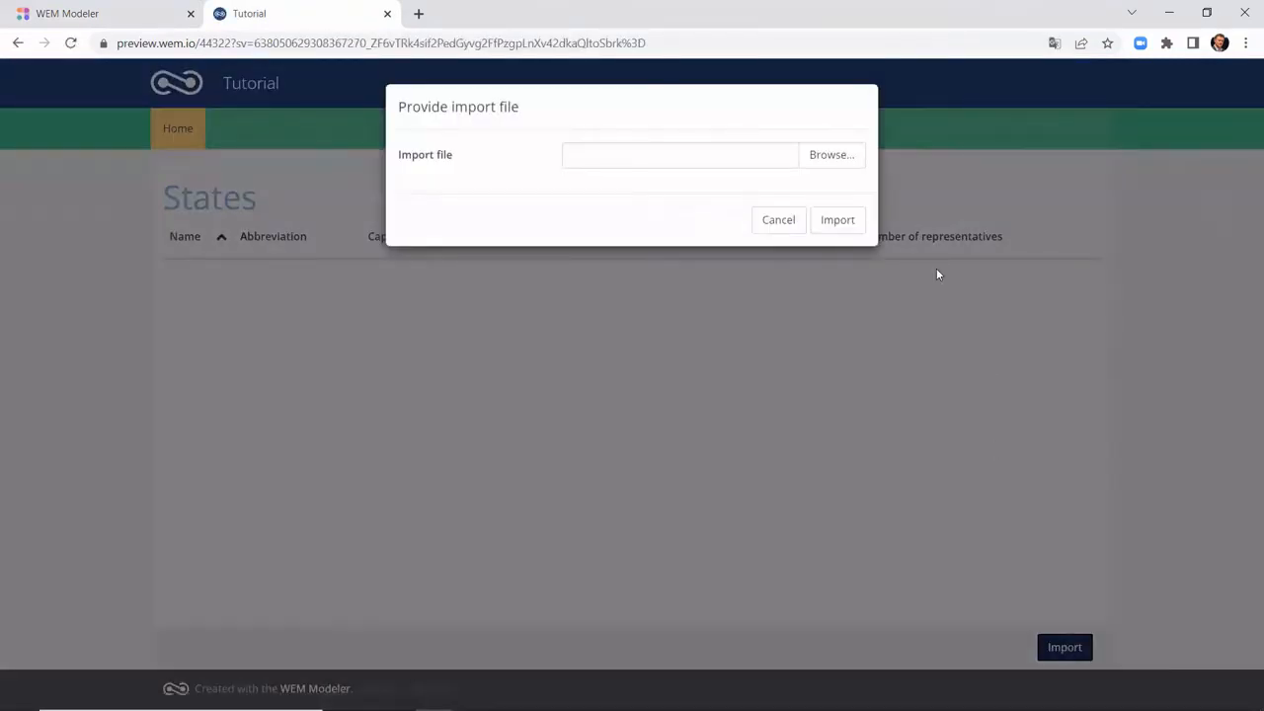
click(842, 152)
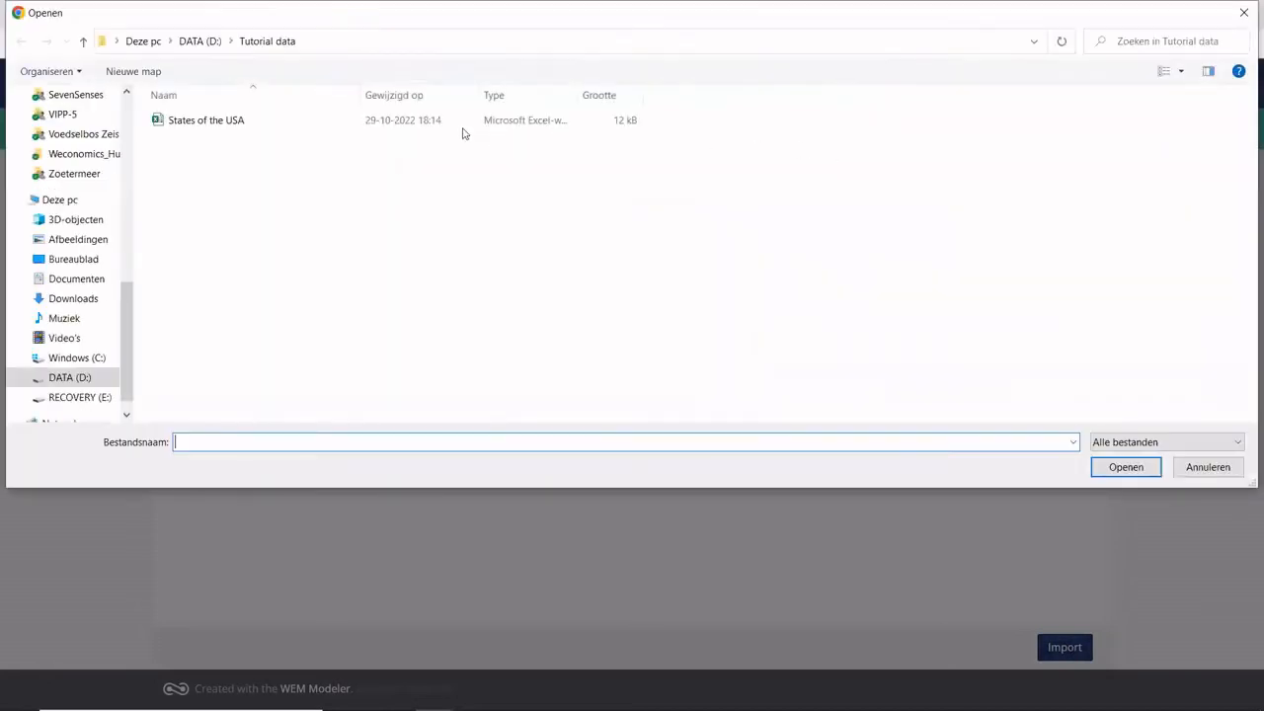
click(321, 119)
click(1127, 466)
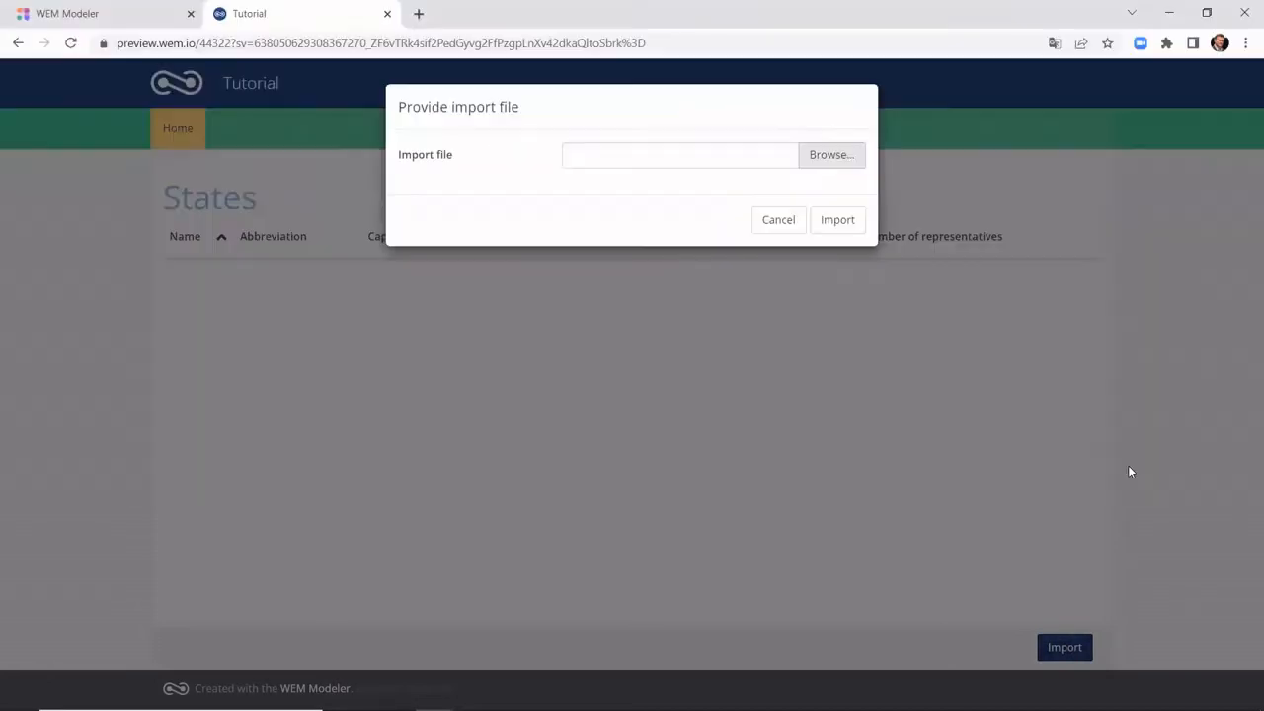
click(836, 227)
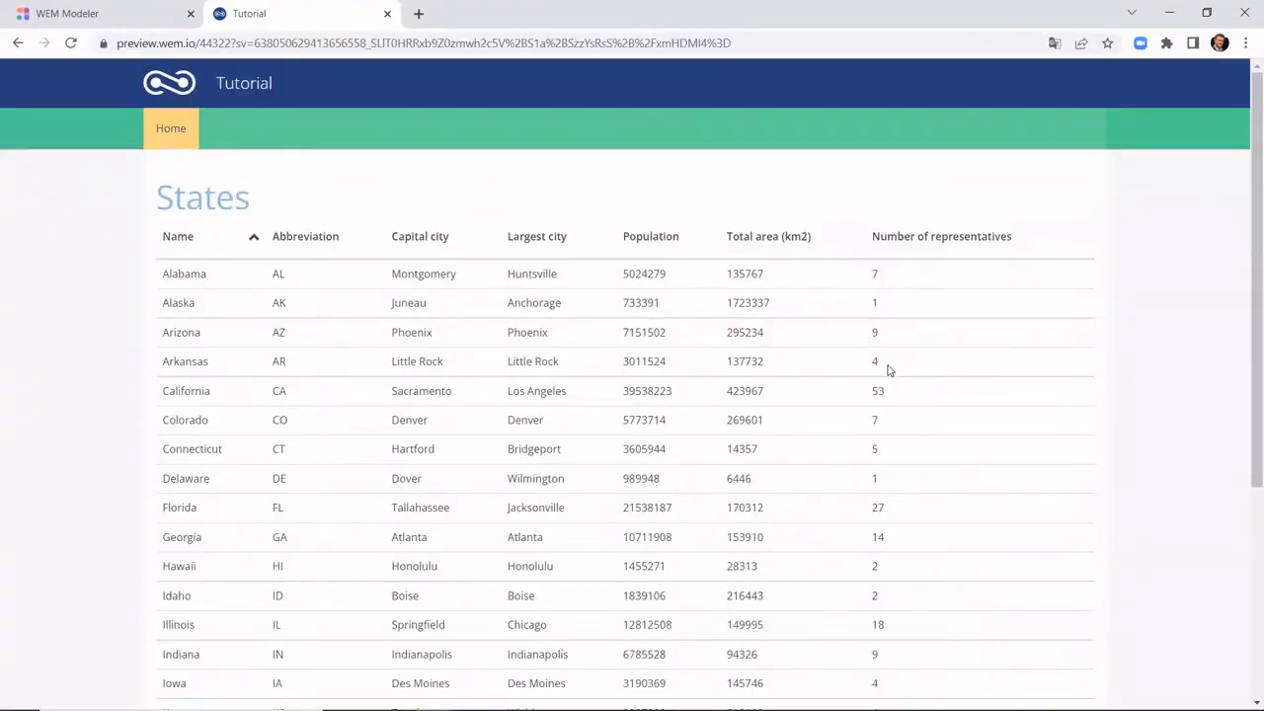
scroll(887, 370, down, 5)
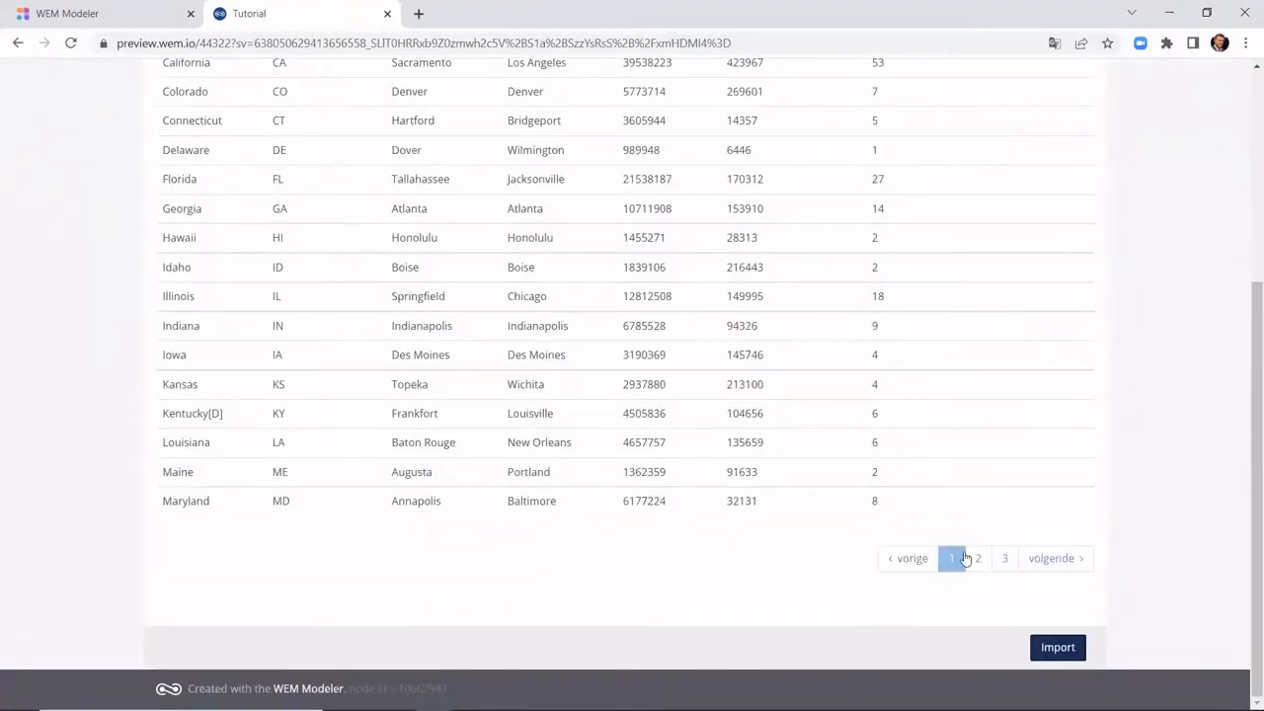
click(978, 559)
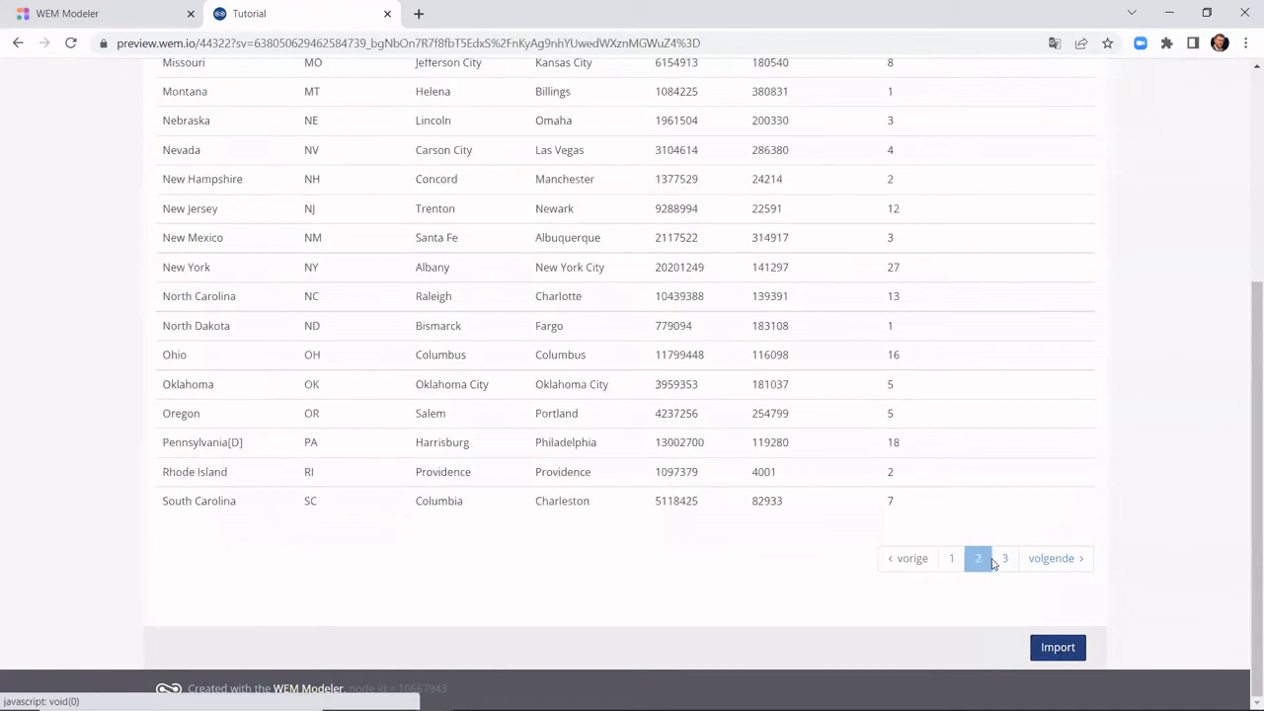
click(1000, 560)
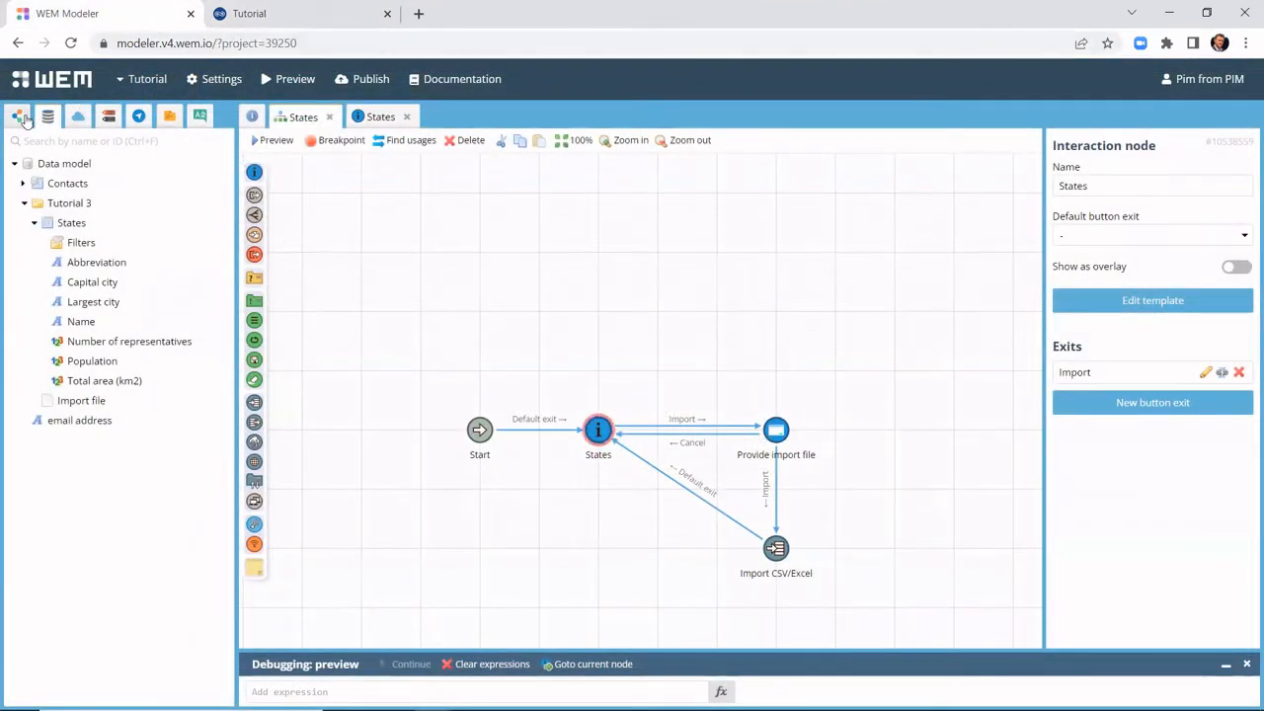
Step: Back in the WEM Modeler, create a regular flowchart named "Export product list" in the Tutorial 3 folder and open it
click(22, 116)
click(67, 184)
right_click(69, 186)
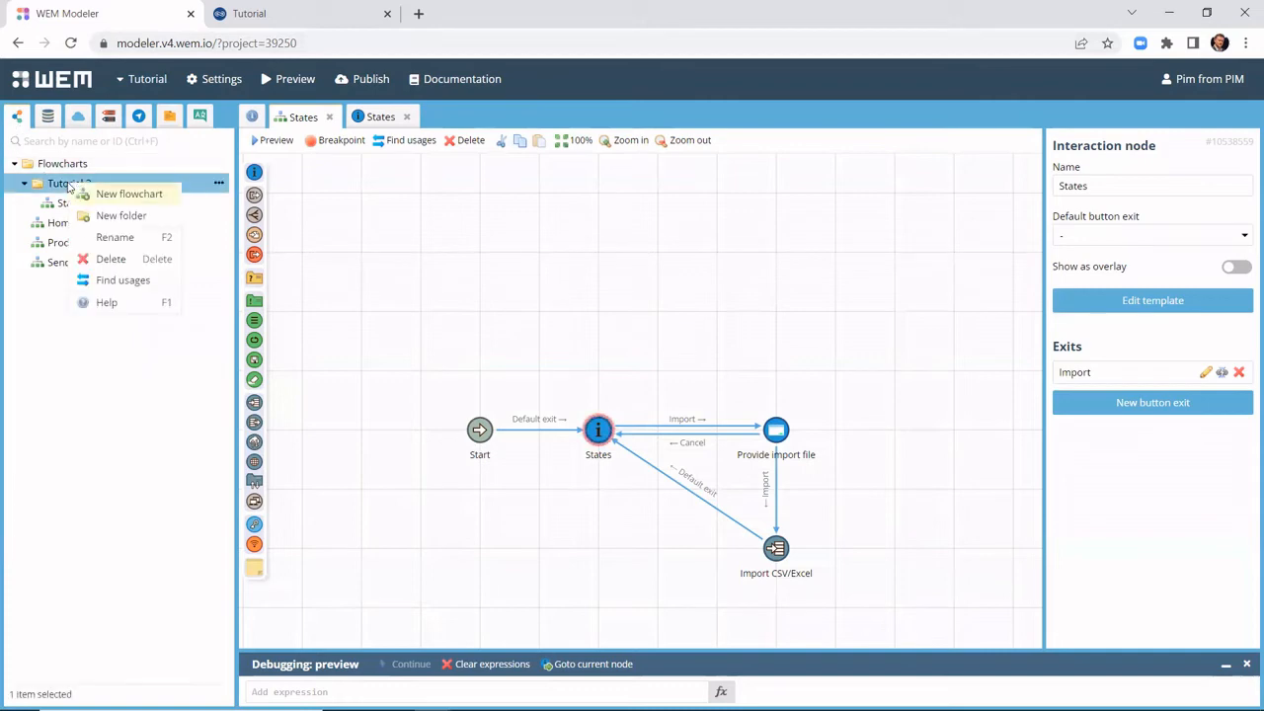
click(126, 194)
text(E)
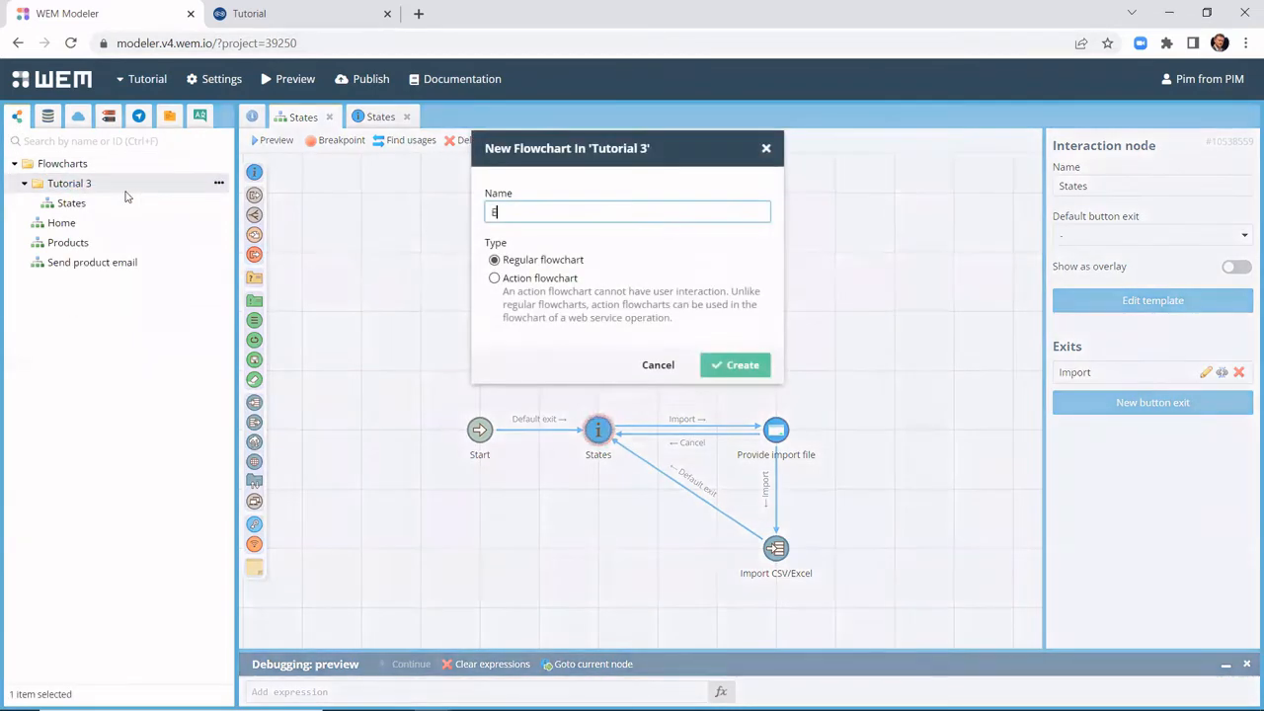
text(xport product list)
click(739, 365)
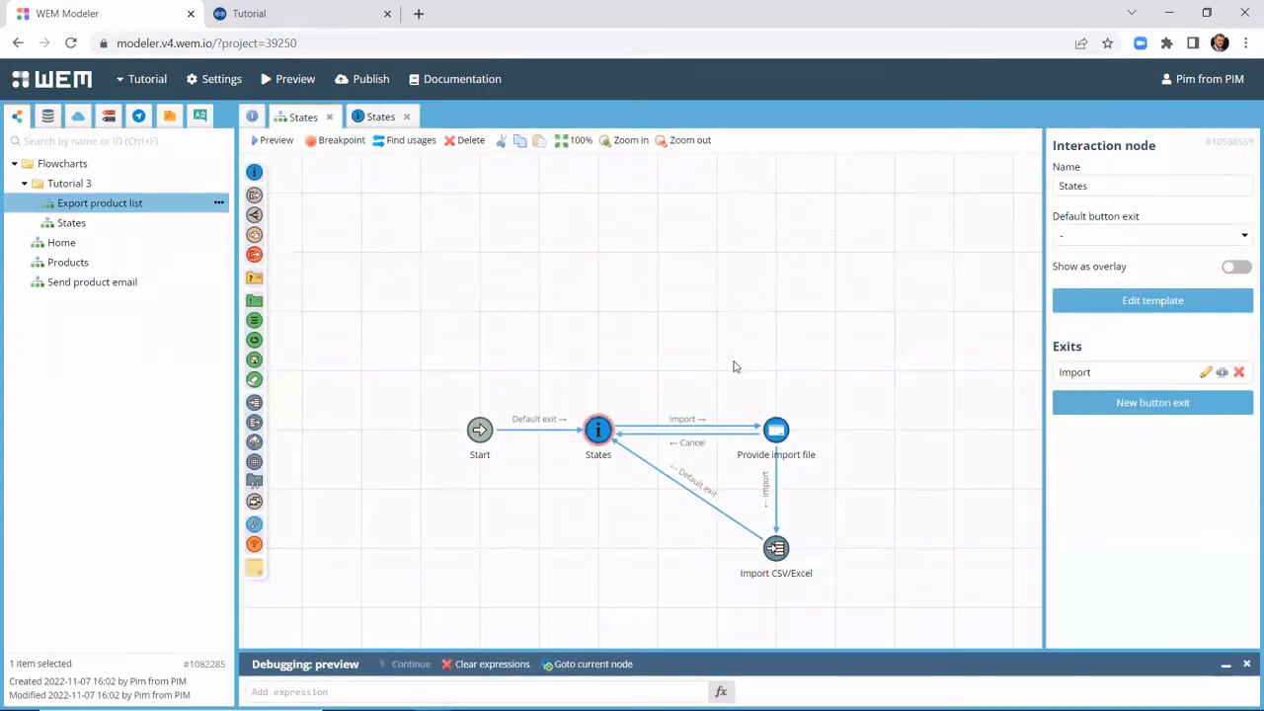
double_click(121, 206)
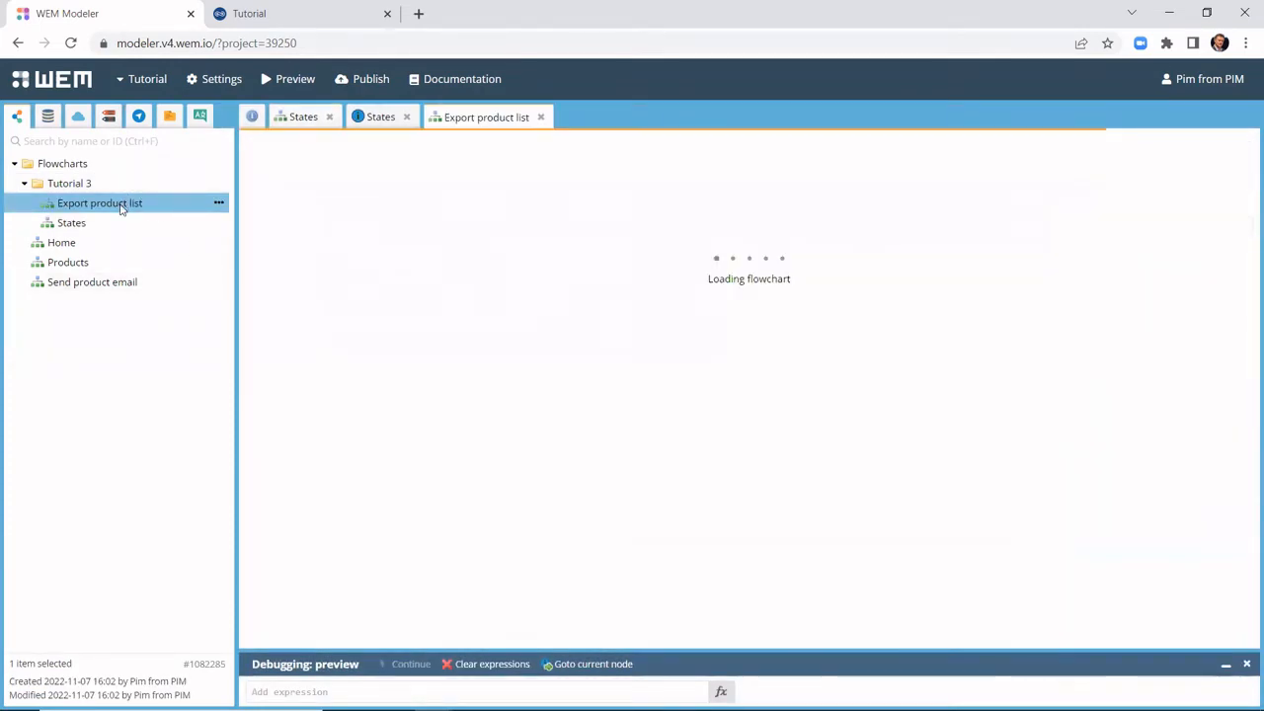
Step: Create a field named "Export file" of type File in the Tutorial 3 data model folder, allowing access when true
click(49, 119)
click(77, 206)
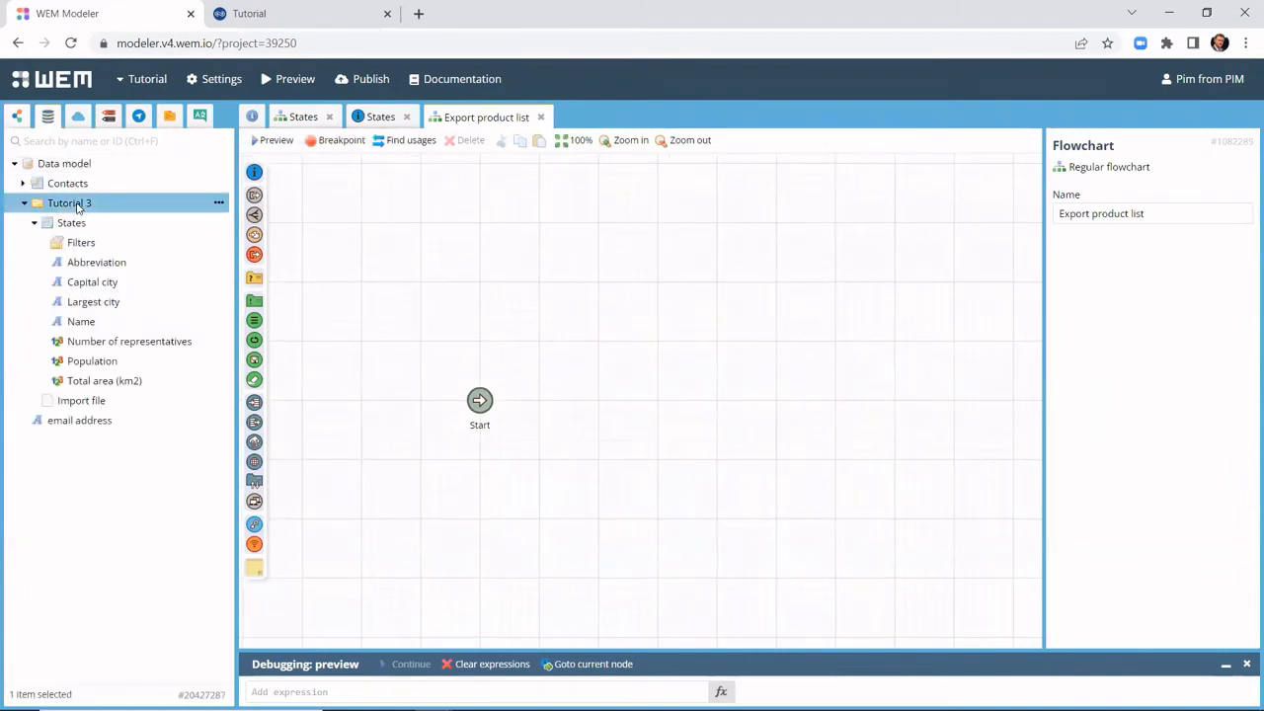
right_click(77, 205)
click(117, 213)
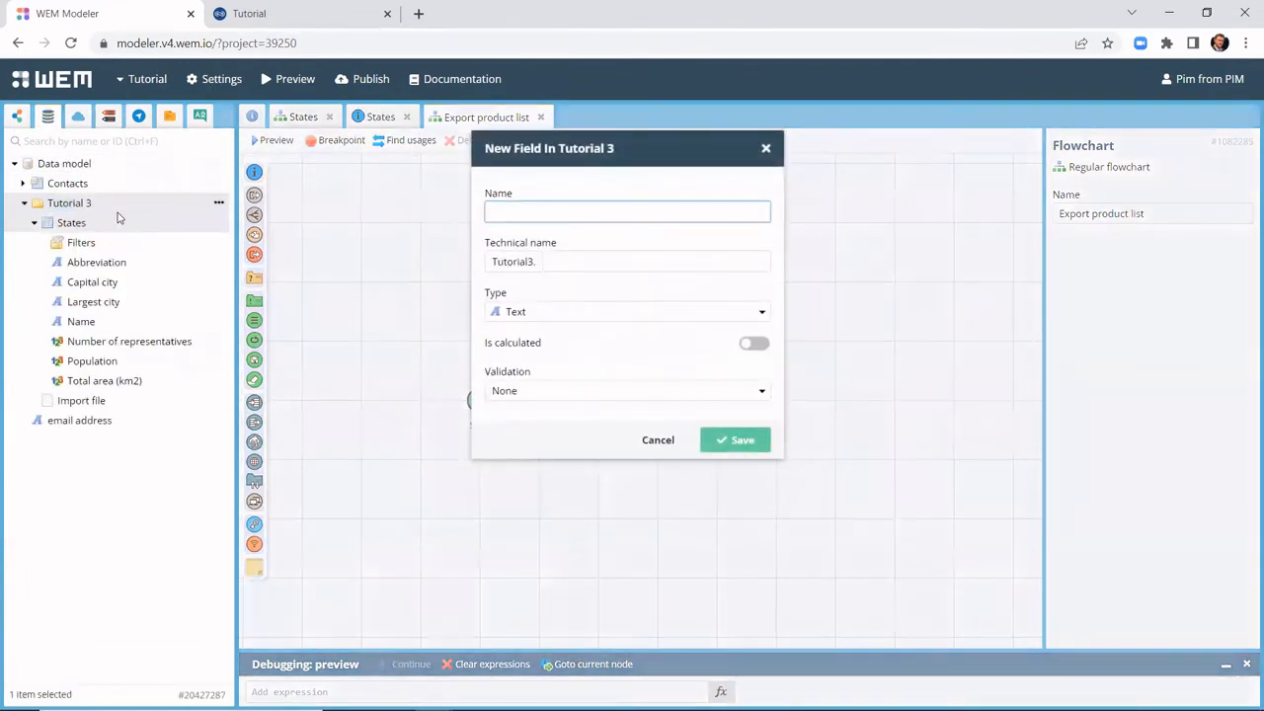
text(Export file)
click(532, 312)
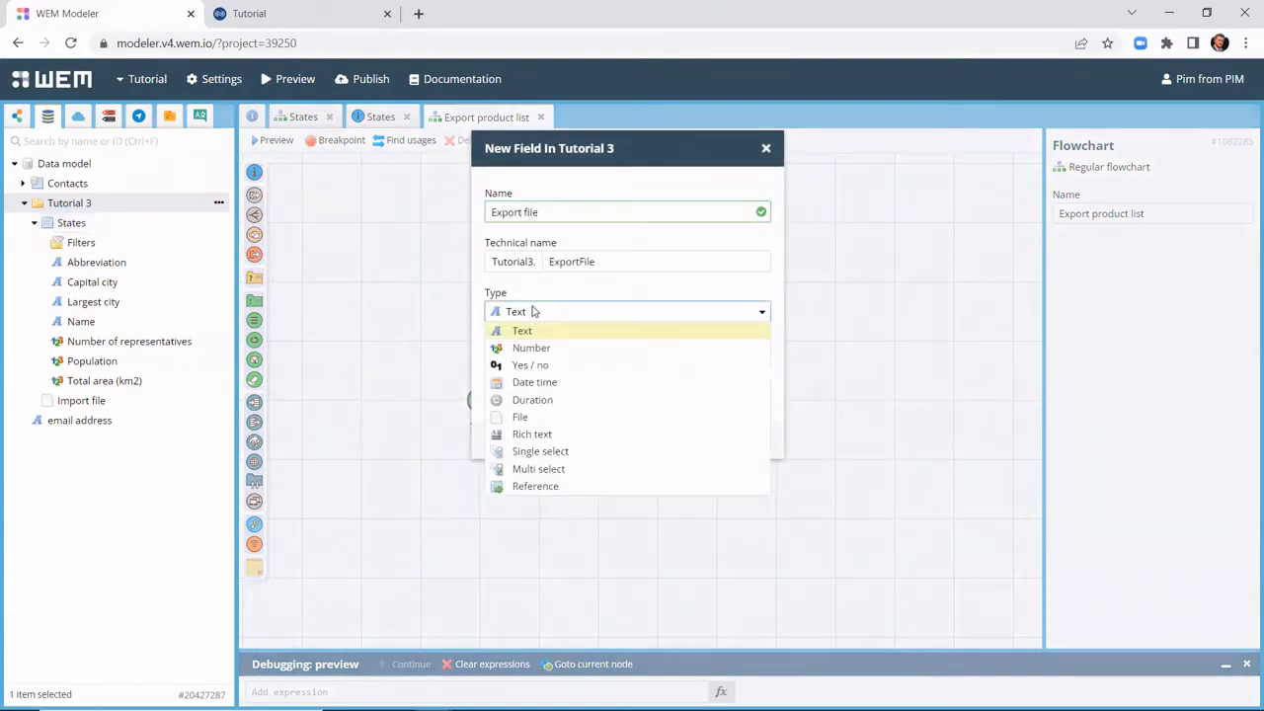
click(546, 417)
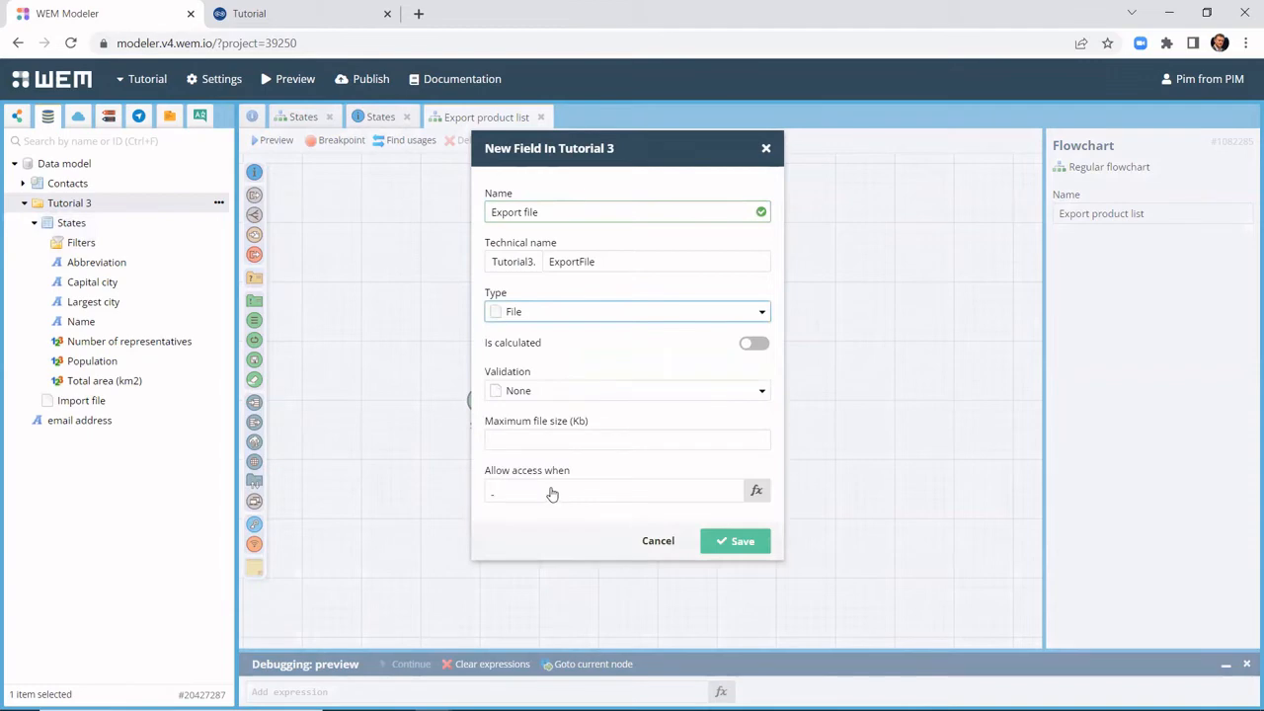
click(551, 492)
text(true)
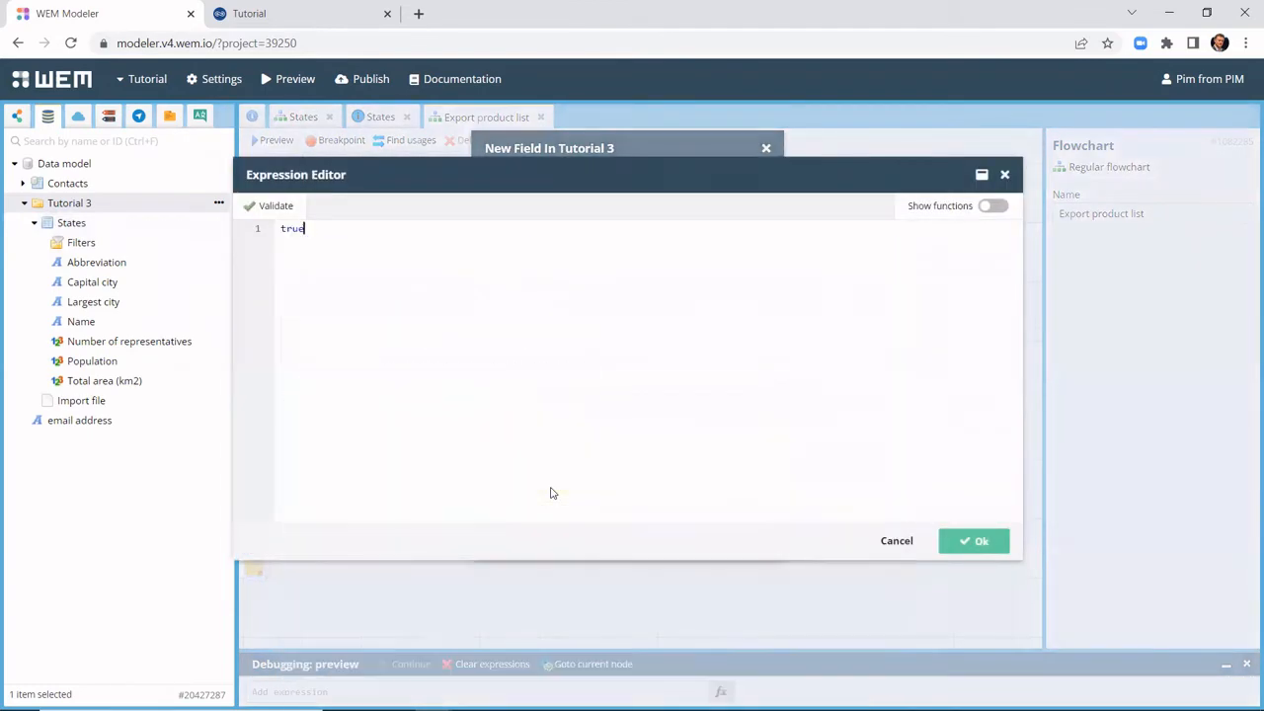
click(978, 541)
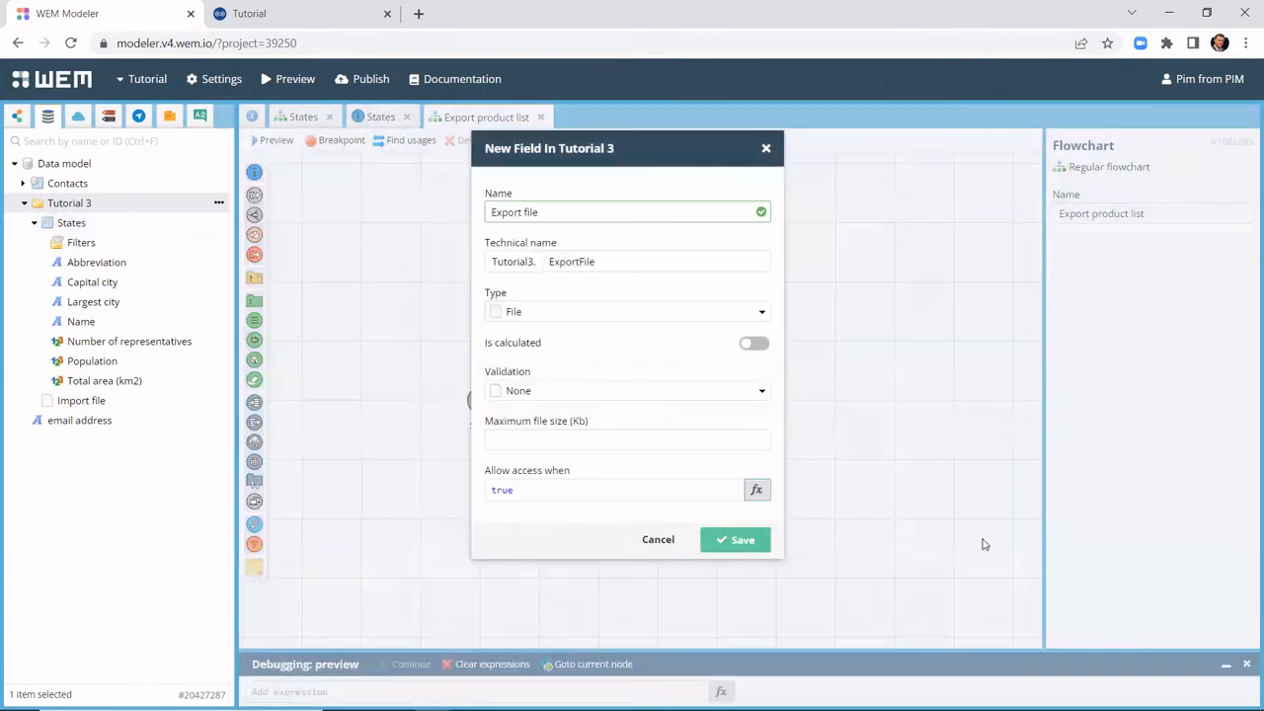
click(754, 540)
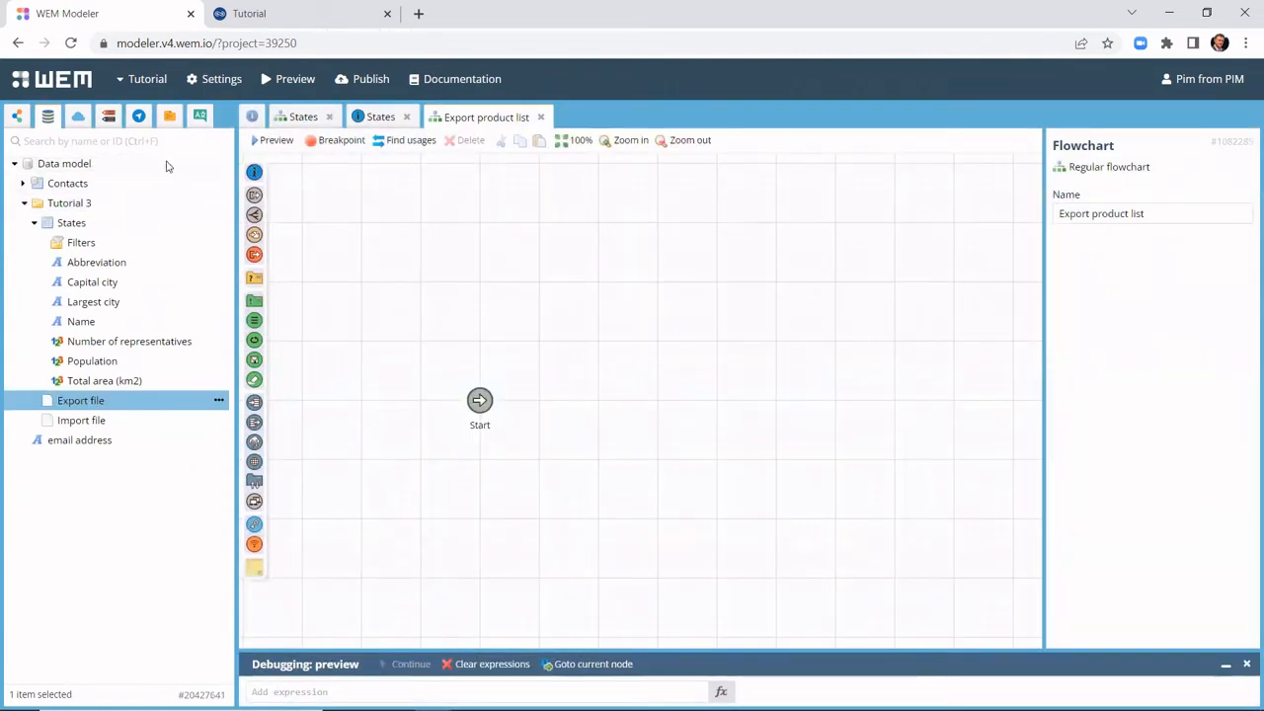
Step: Add an Excel data export node beside Start and set its data source to Products from the Northwind remote data source
drag(255, 423, 654, 403)
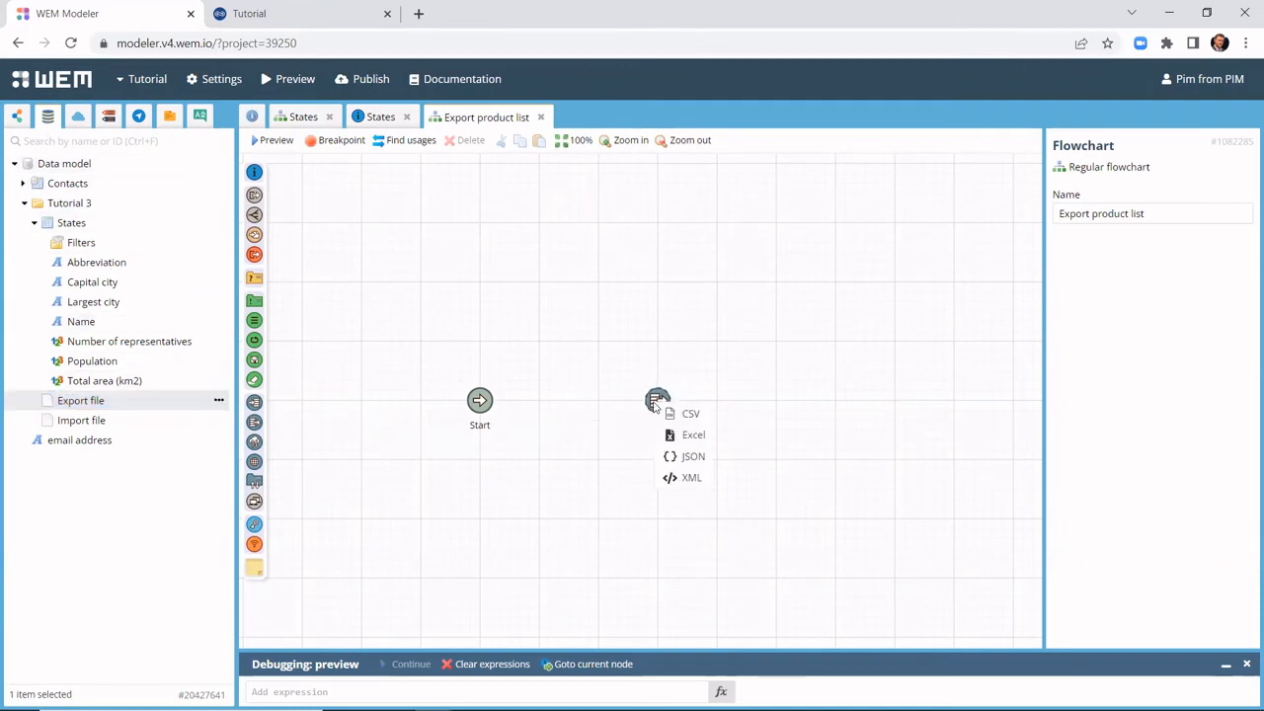
click(695, 435)
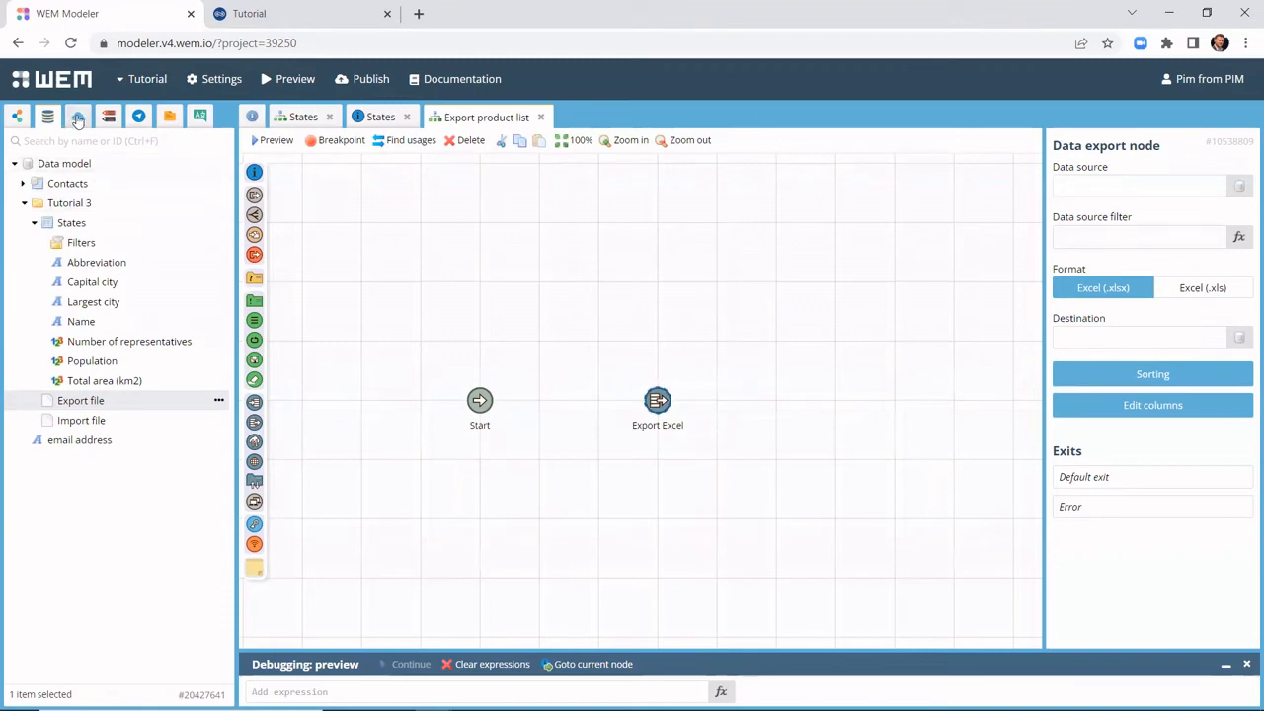
click(78, 118)
click(12, 203)
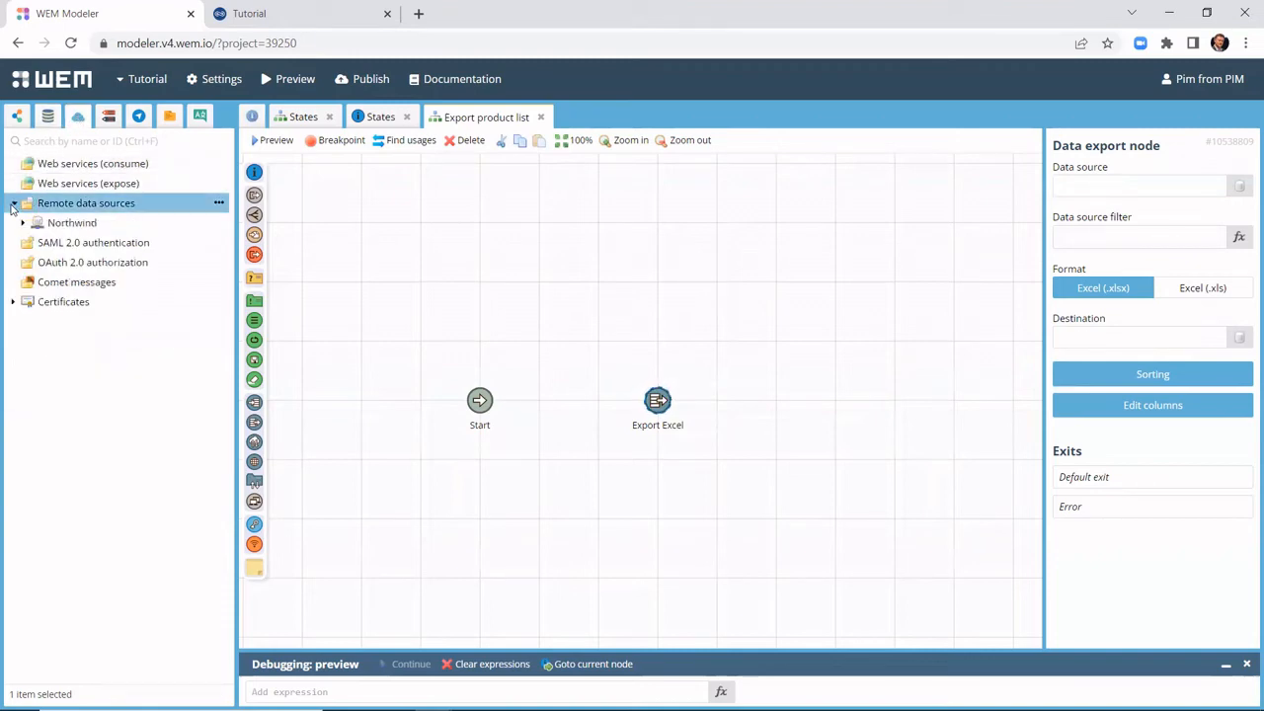
click(24, 223)
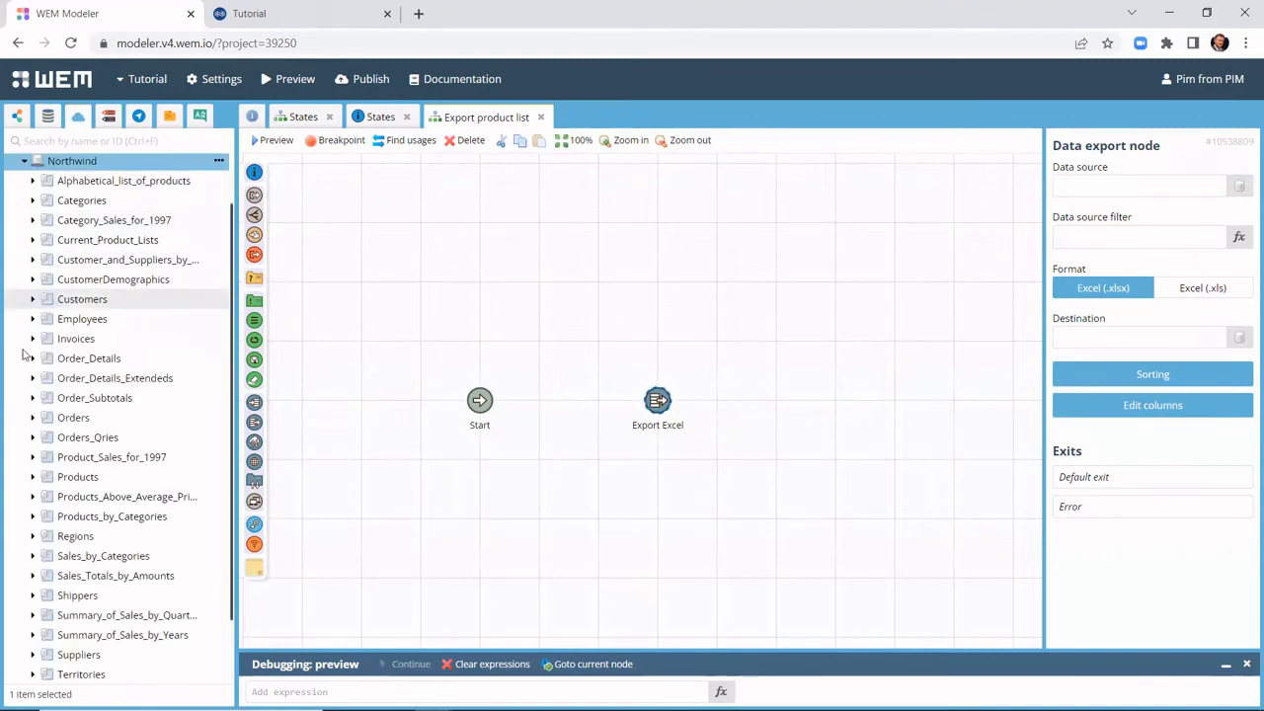
click(31, 478)
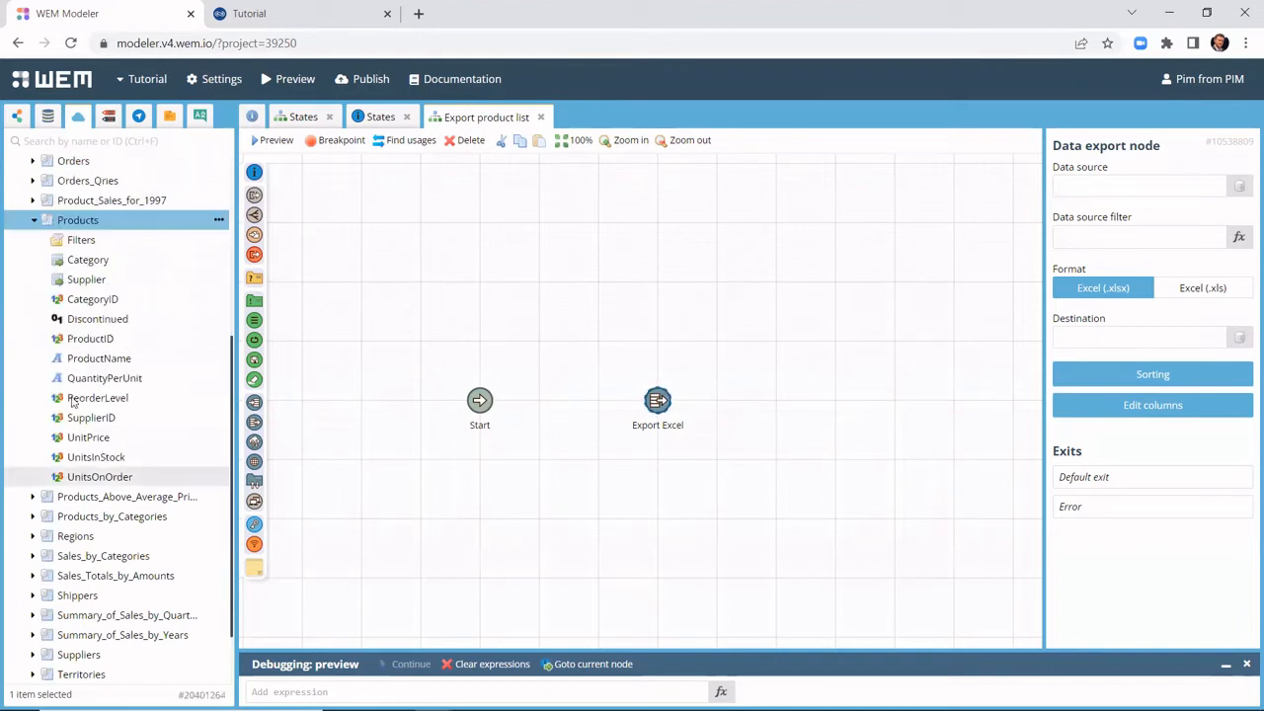
drag(84, 223, 1096, 187)
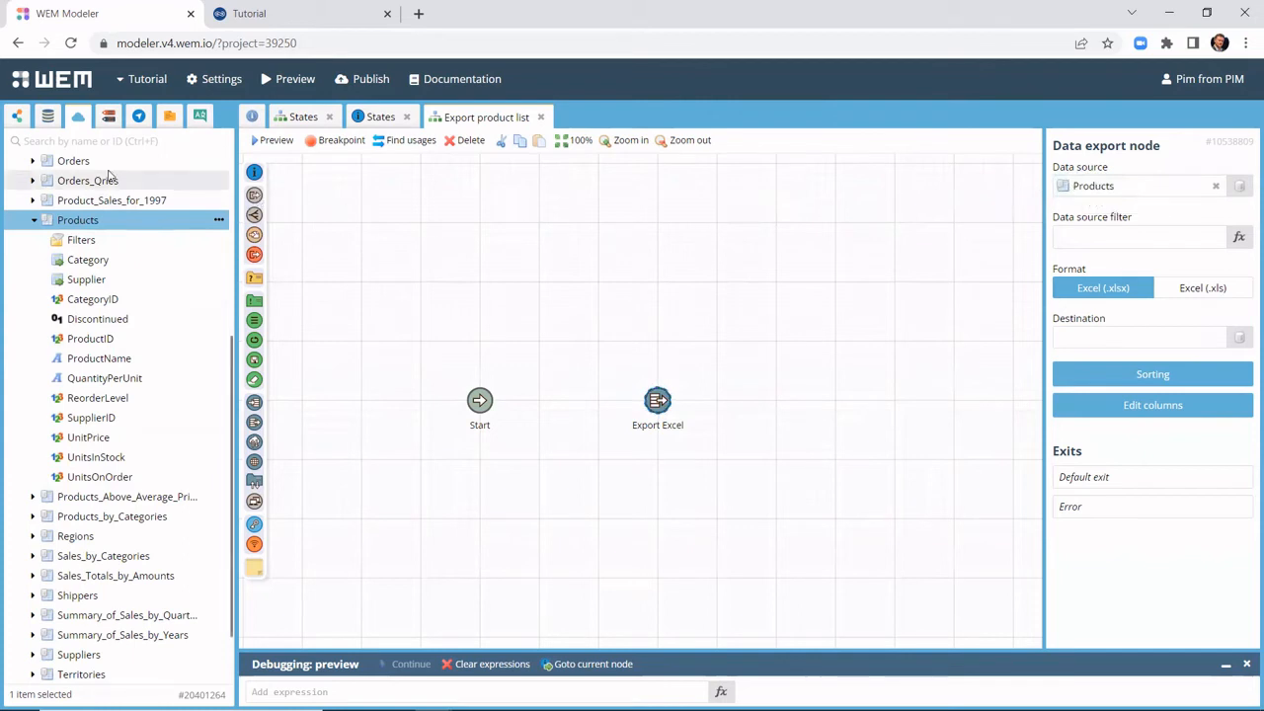
Step: Set the export node's destination to the Export file field and its filename to "Product list"
click(48, 116)
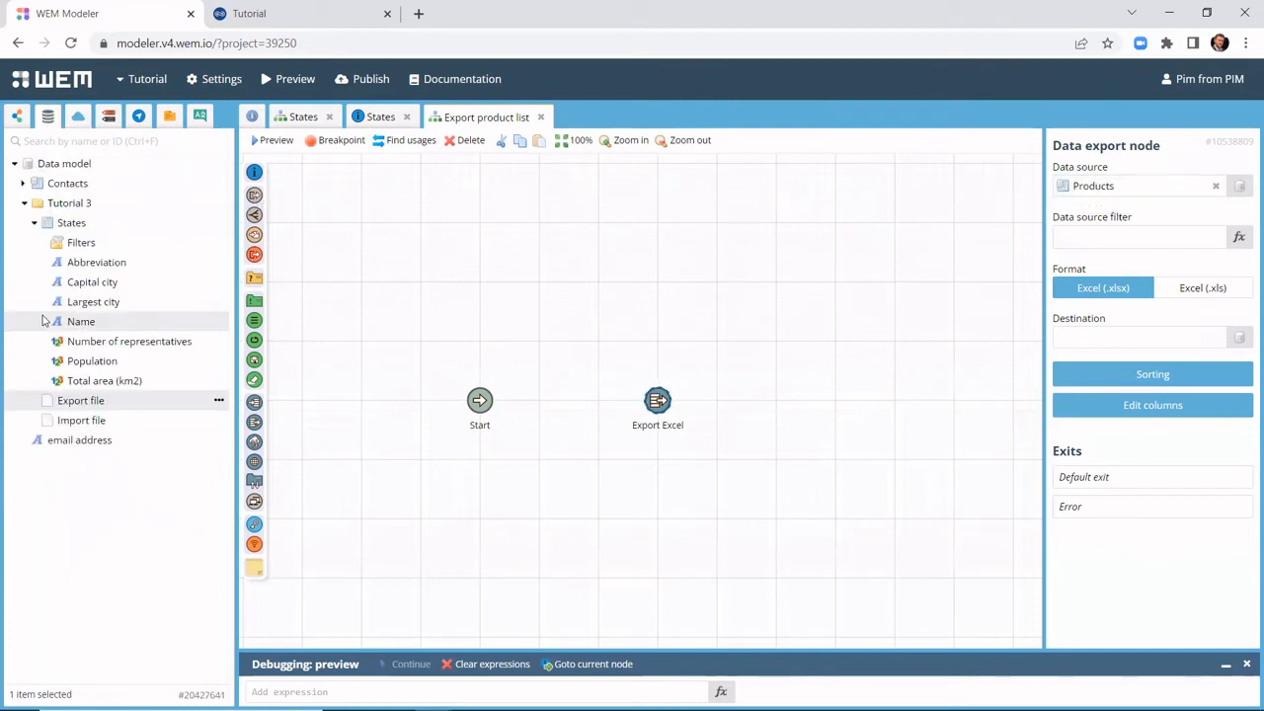
click(61, 401)
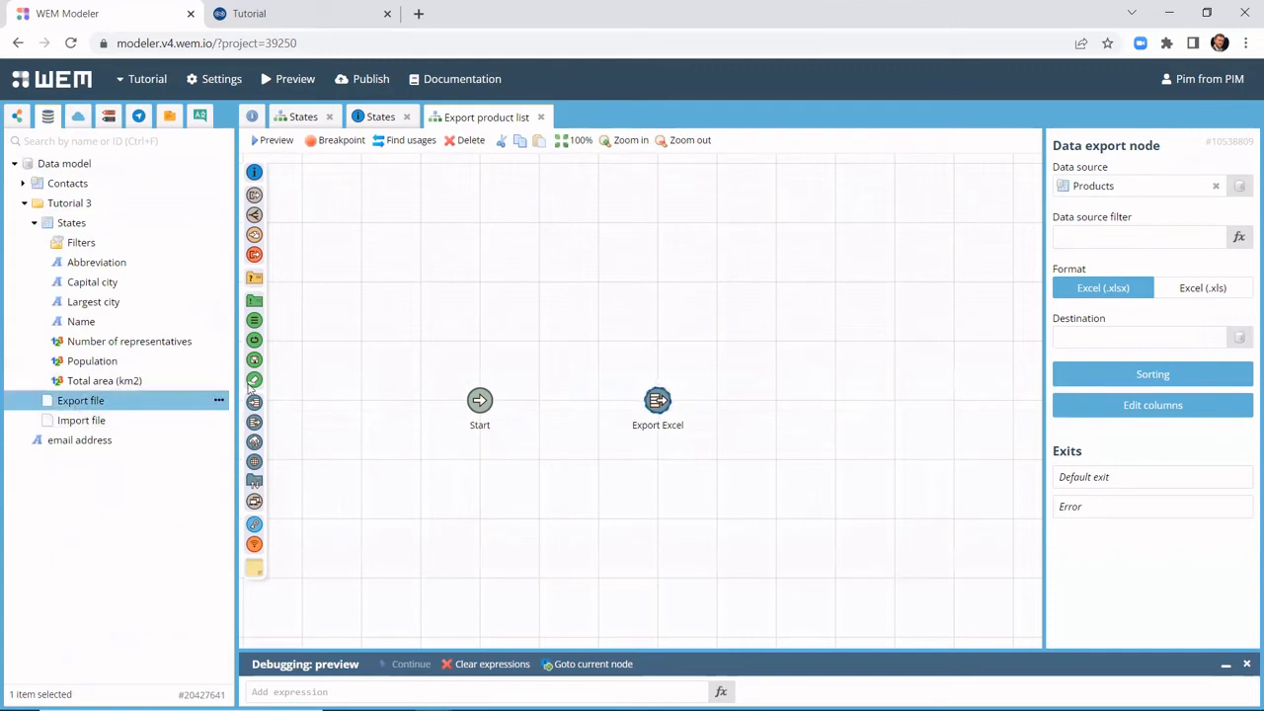
drag(252, 390, 1163, 337)
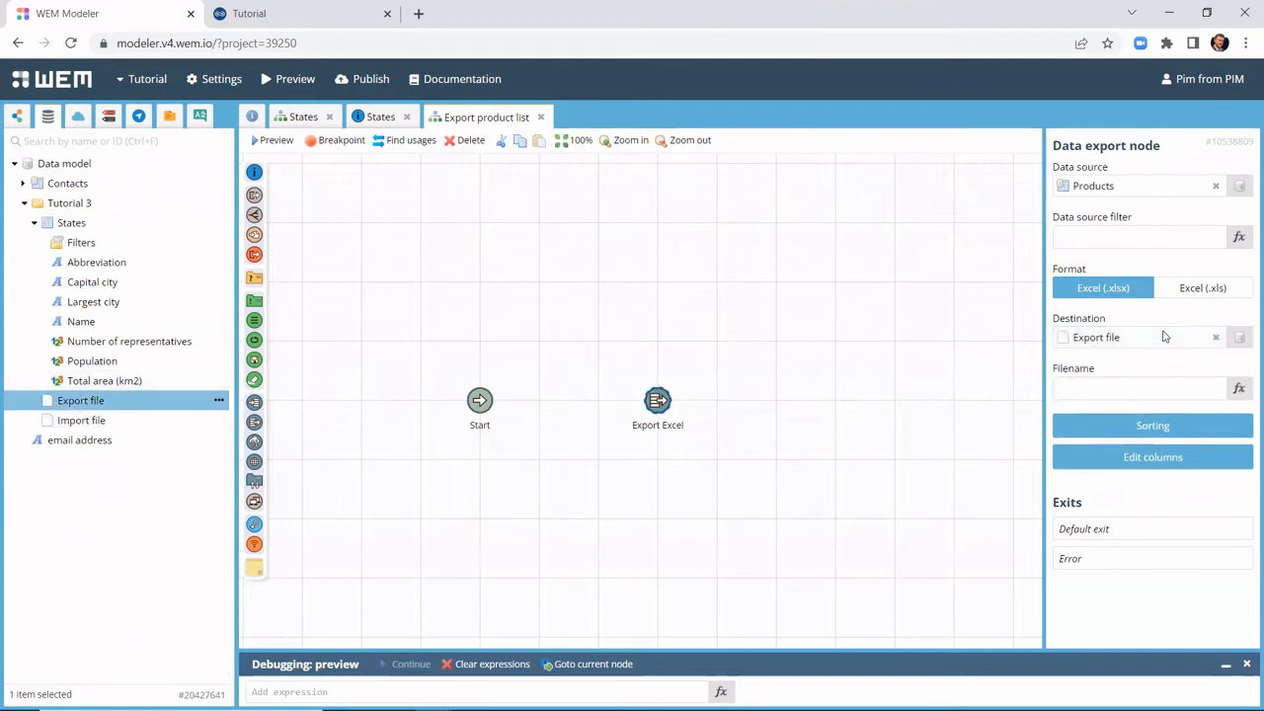
click(1132, 395)
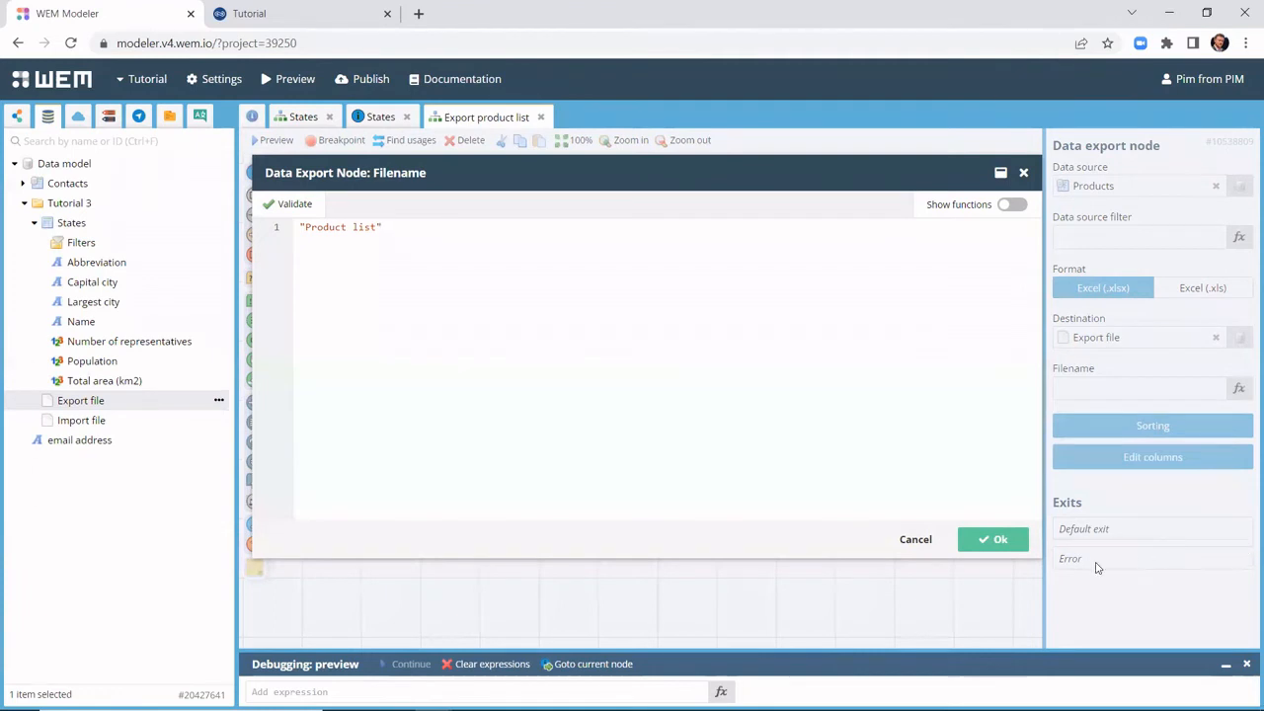
click(993, 540)
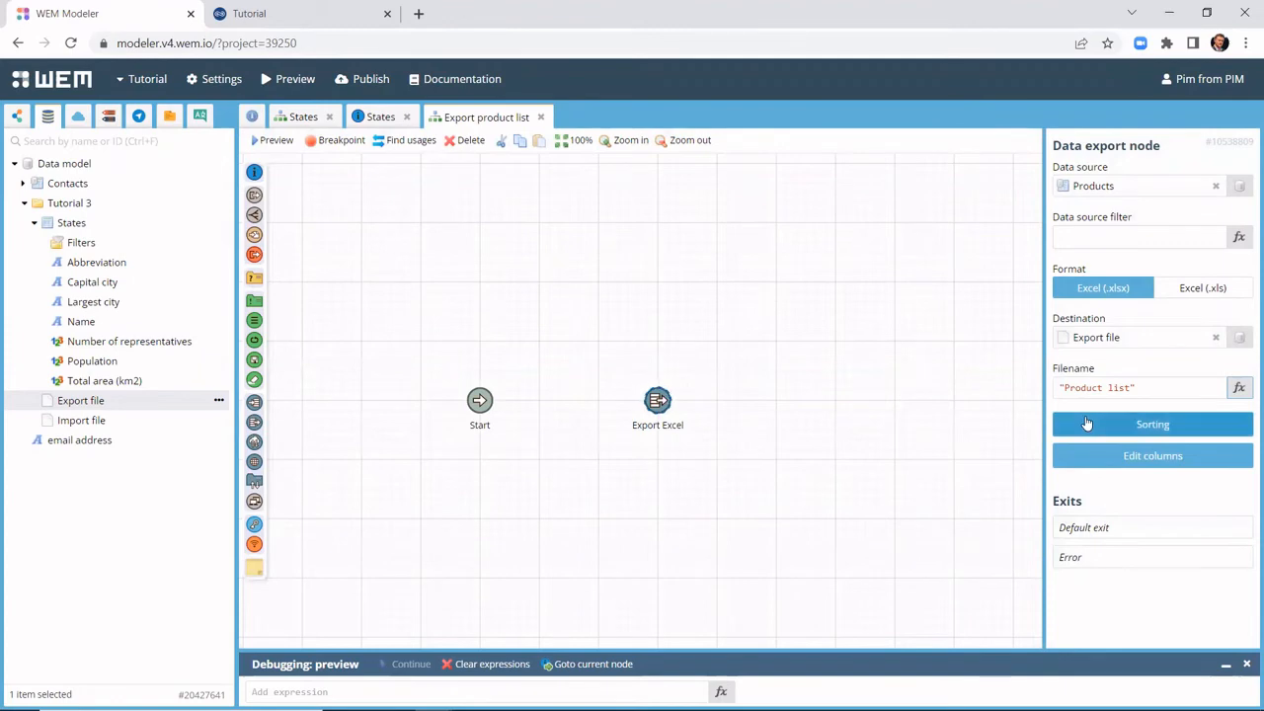
Step: Add an export column named "Product name" with the Products field ProductName as its expression
click(1095, 460)
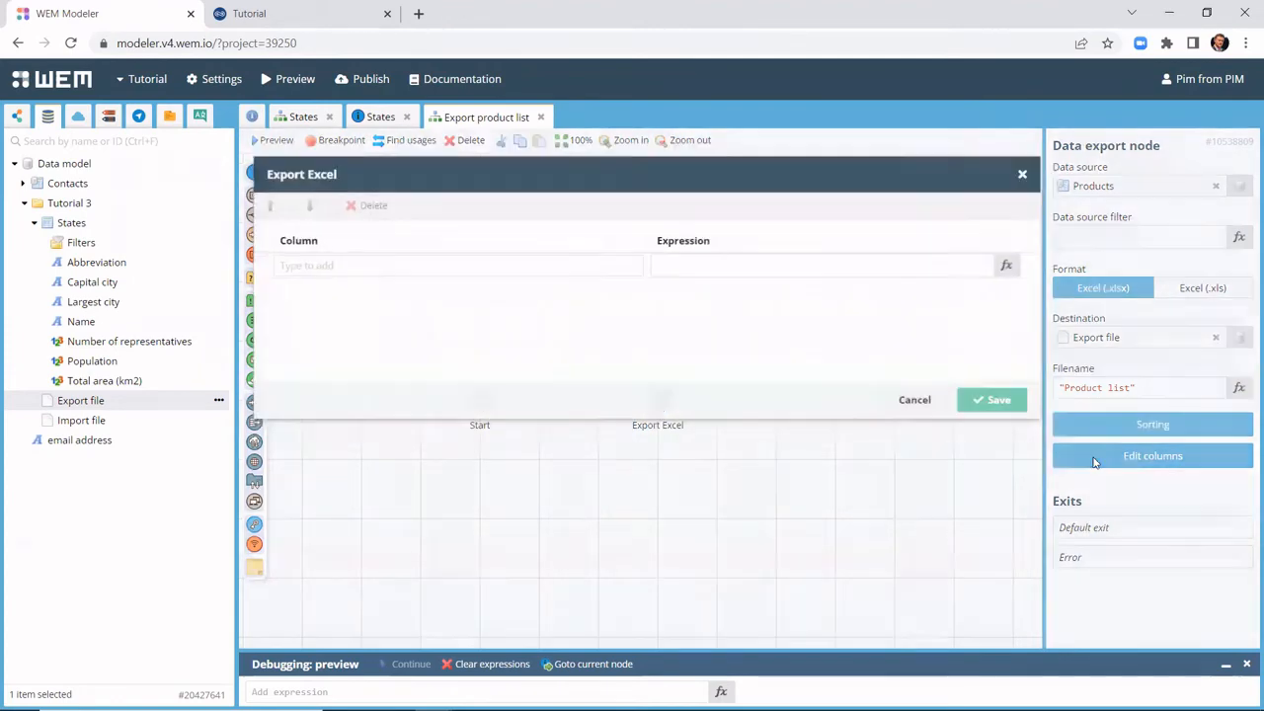
click(79, 116)
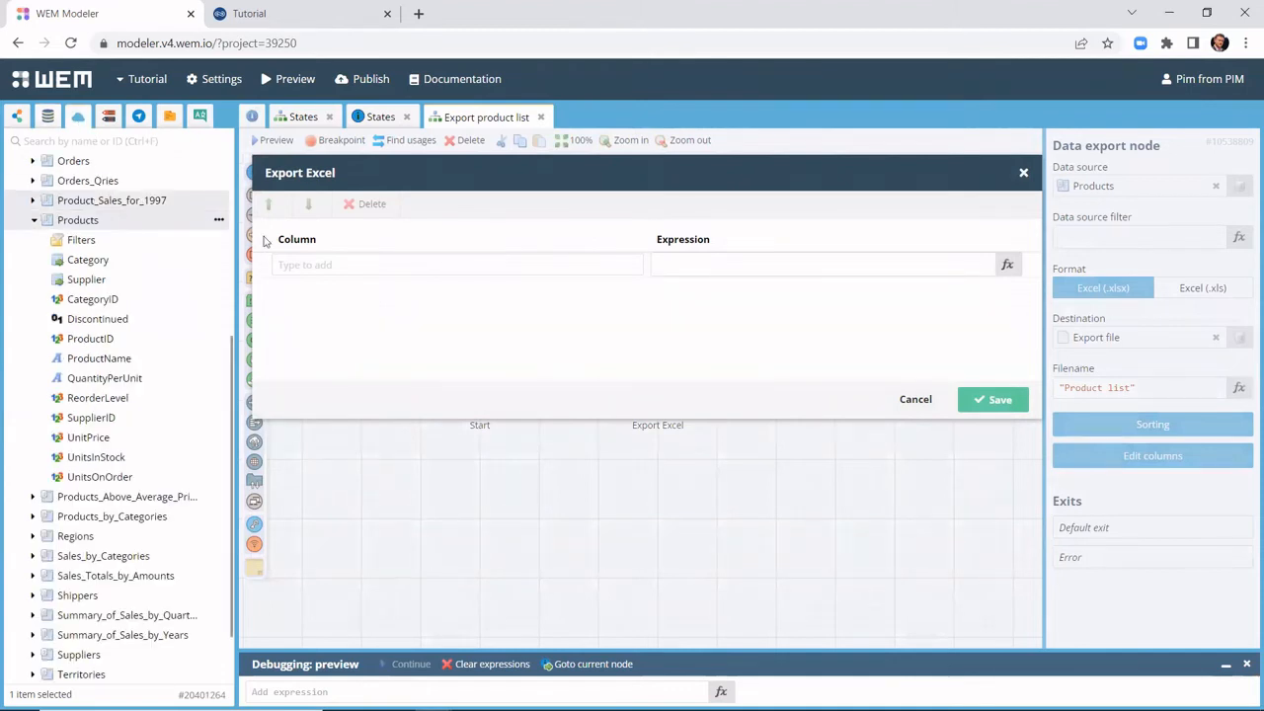
click(338, 263)
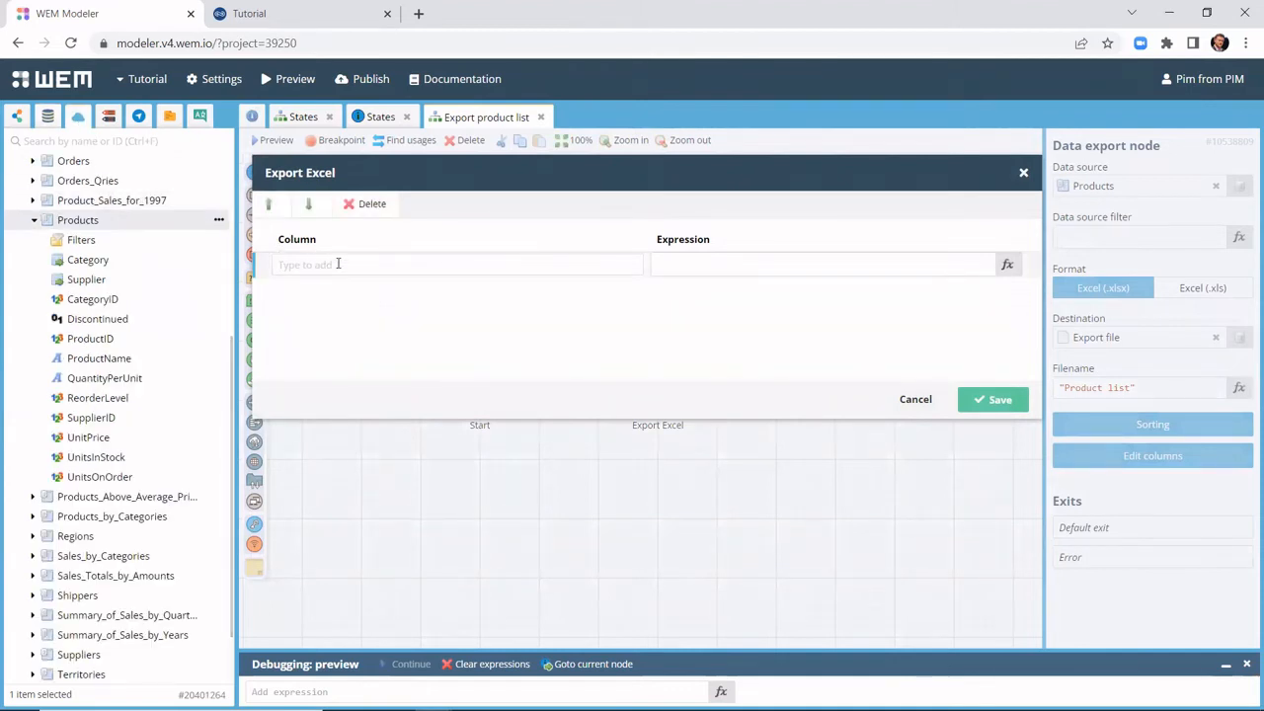
text(Product)
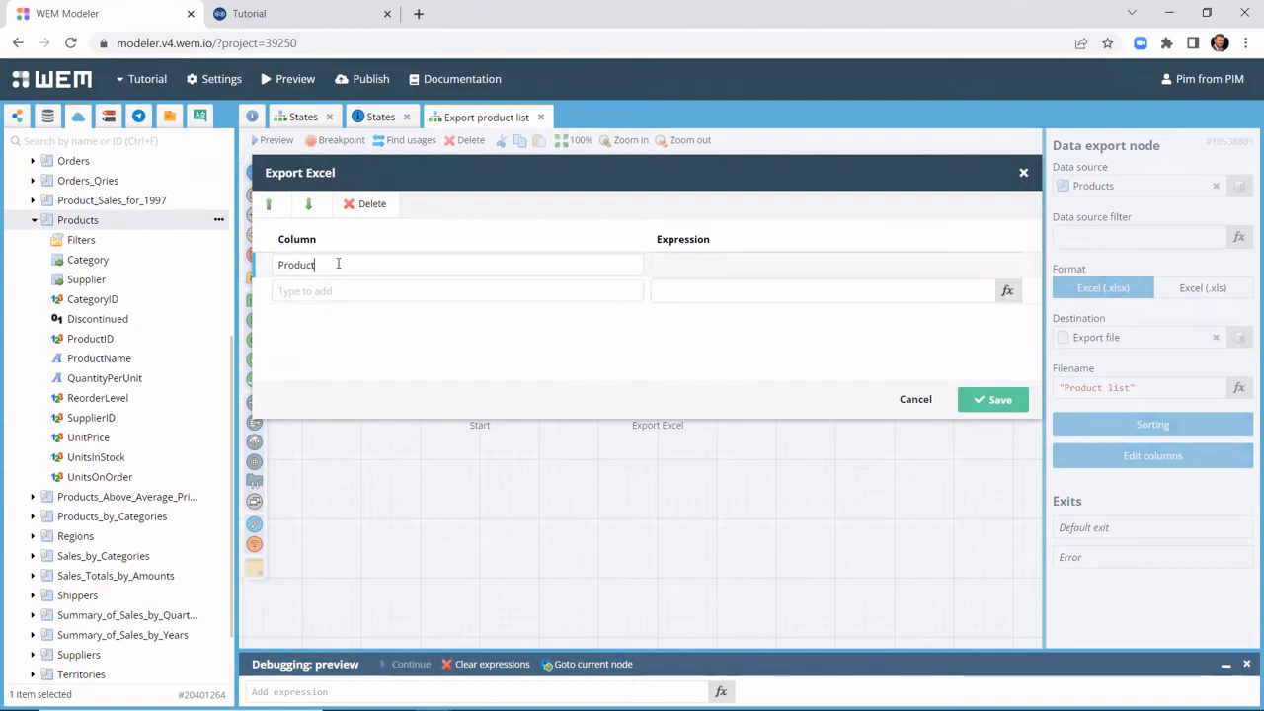
text( name)
drag(116, 359, 728, 262)
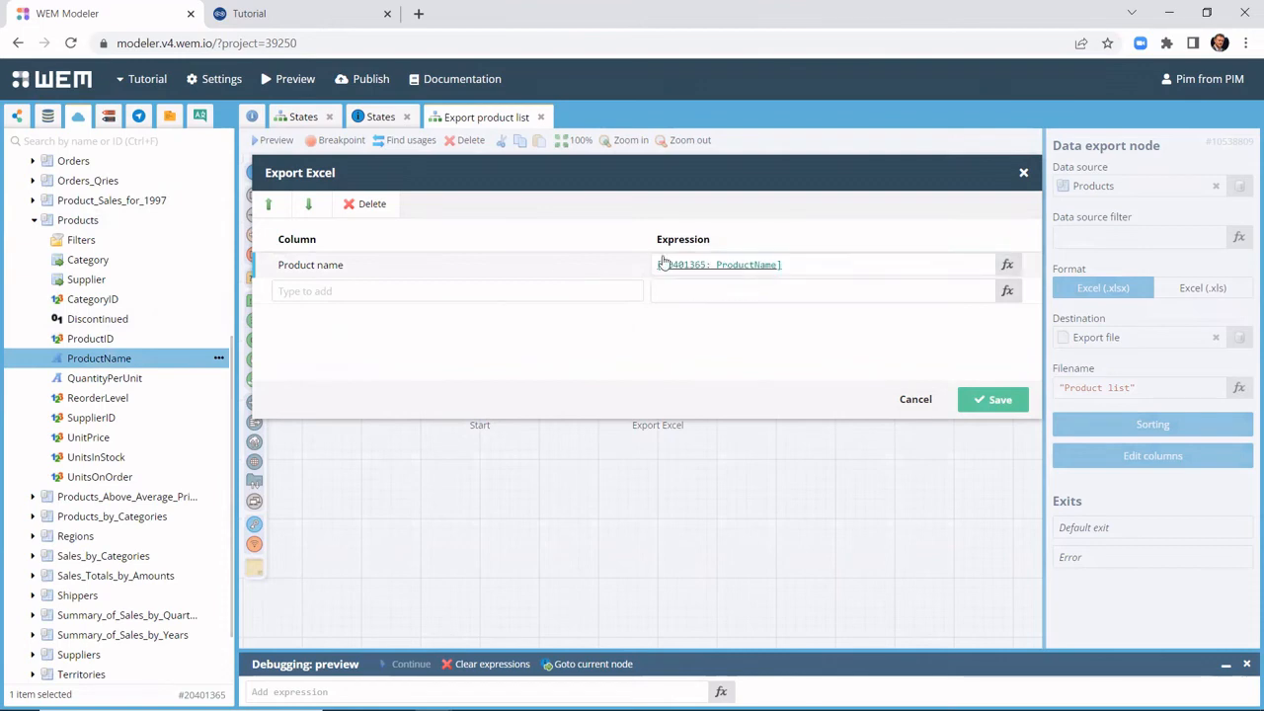
Step: Add a second export column named "Unit price" with UnitPrice as its expression, and save the columns
click(384, 293)
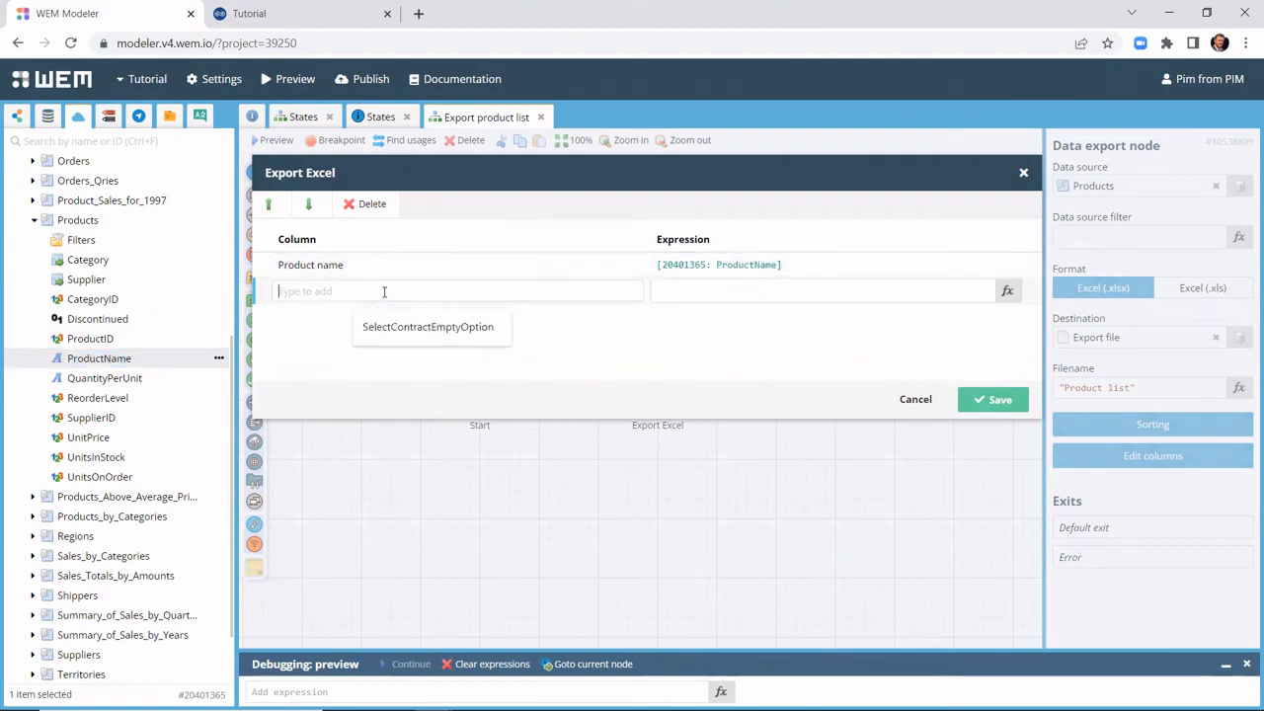
text(Unit price)
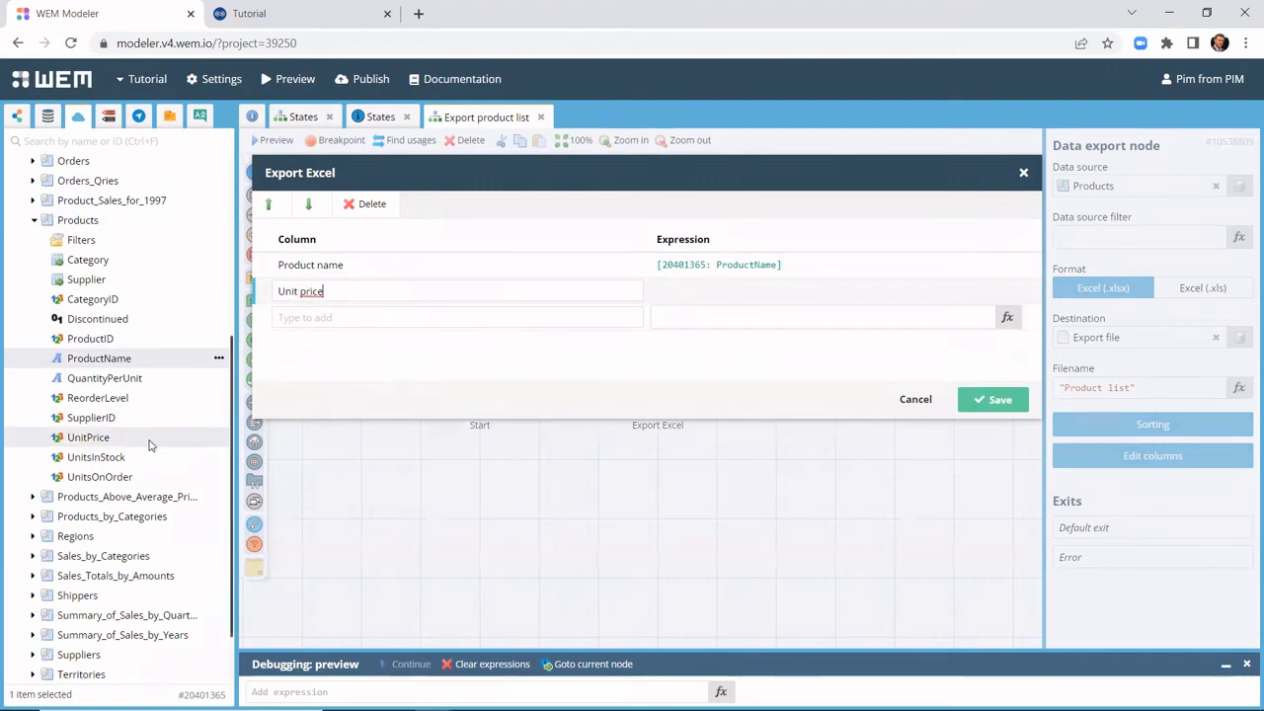
drag(116, 442, 696, 290)
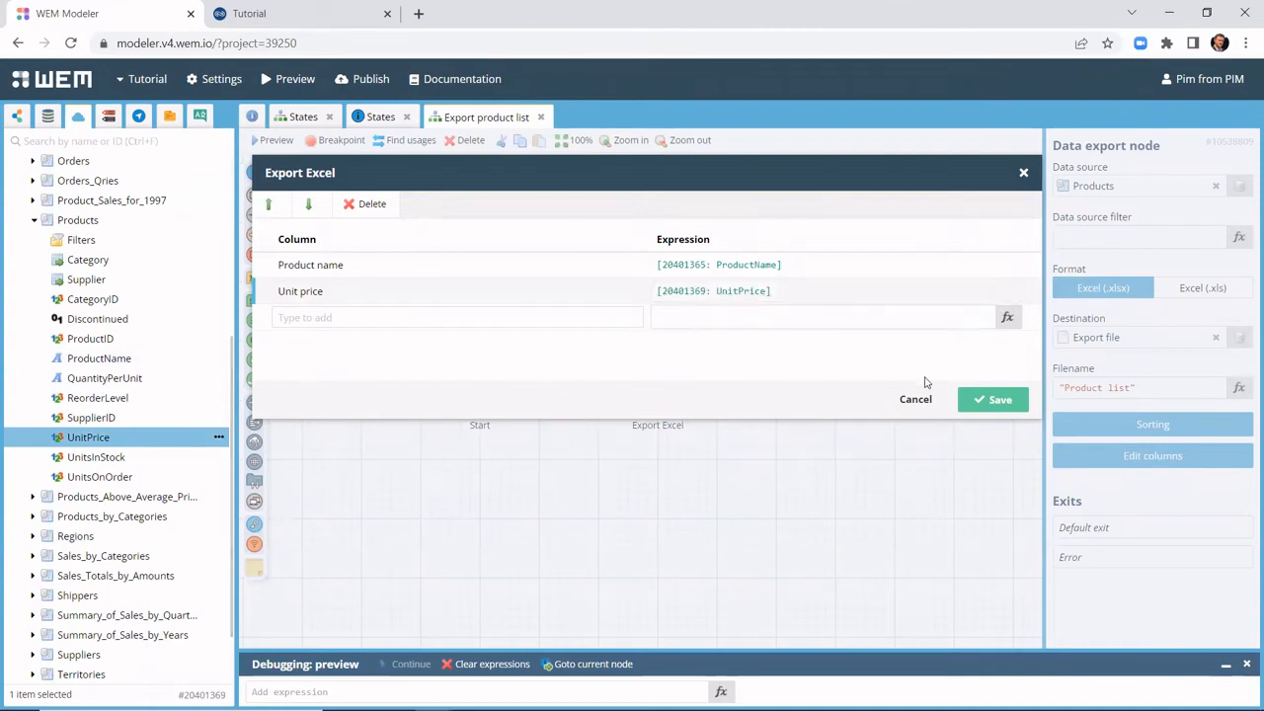
click(995, 397)
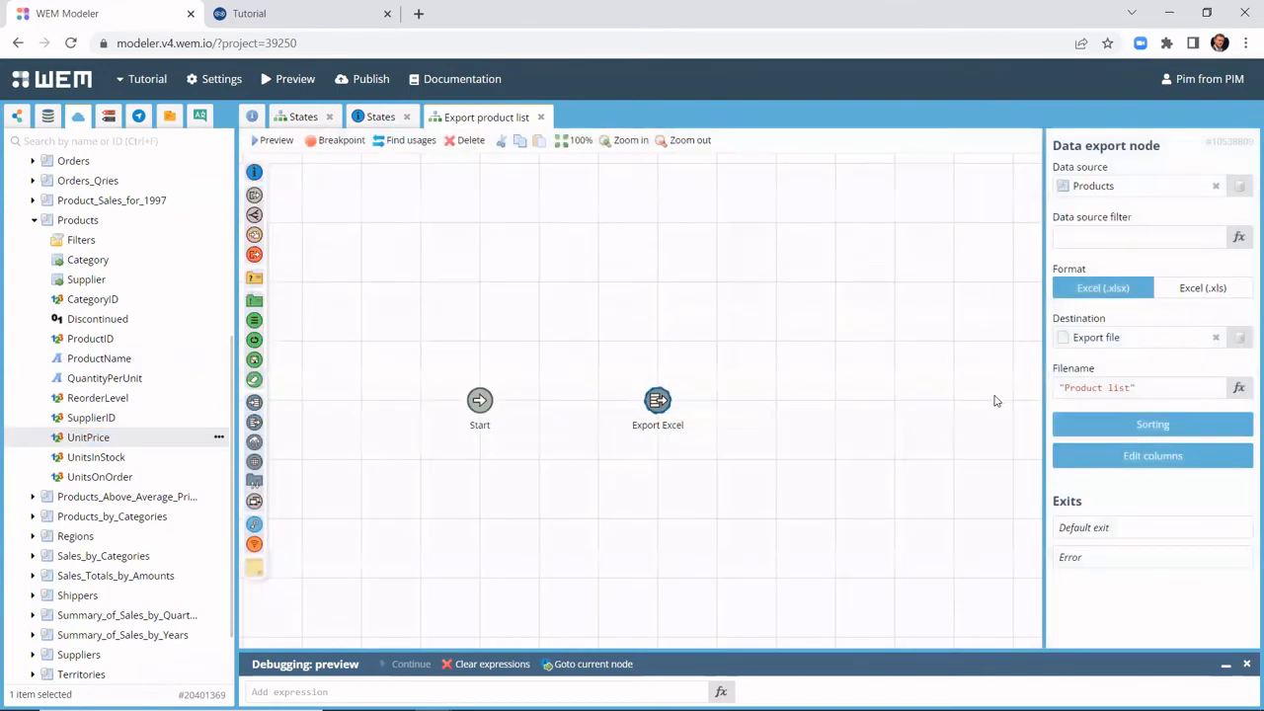
Step: Connect Start to Export Excel, and link Export Excel's default exit to a new interaction node named "Export file"
drag(484, 405, 652, 402)
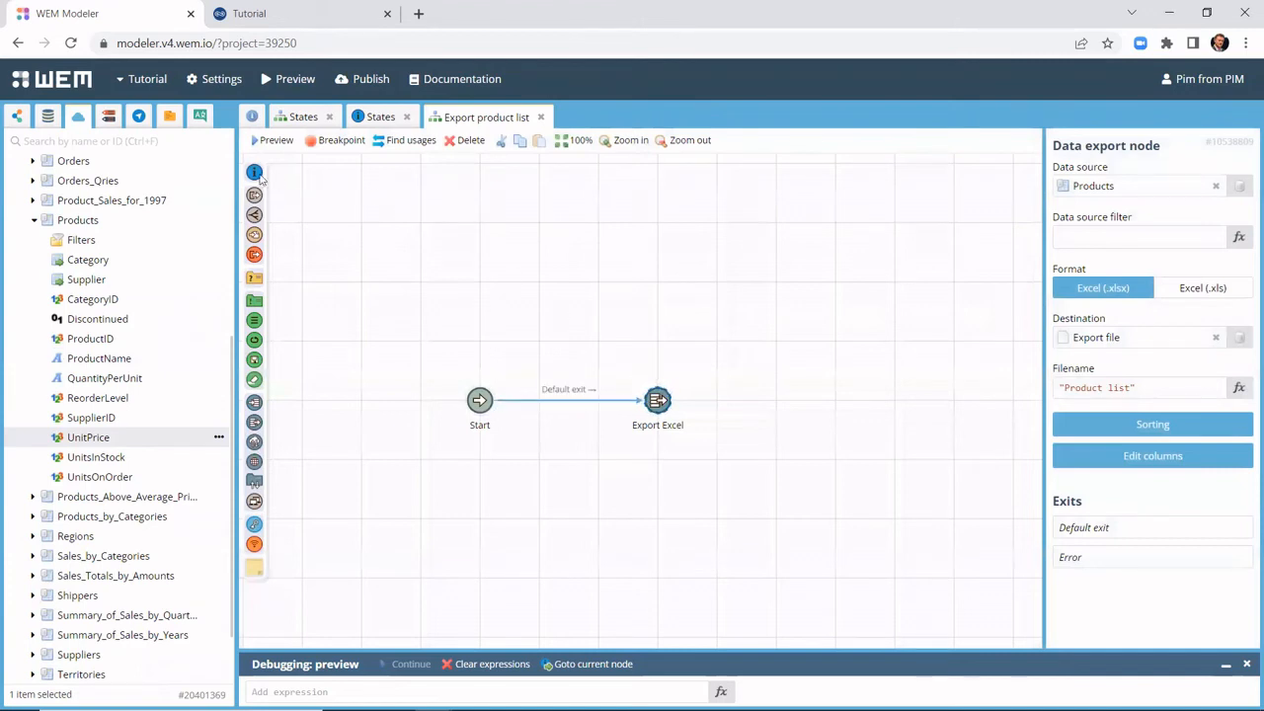
drag(253, 173, 834, 404)
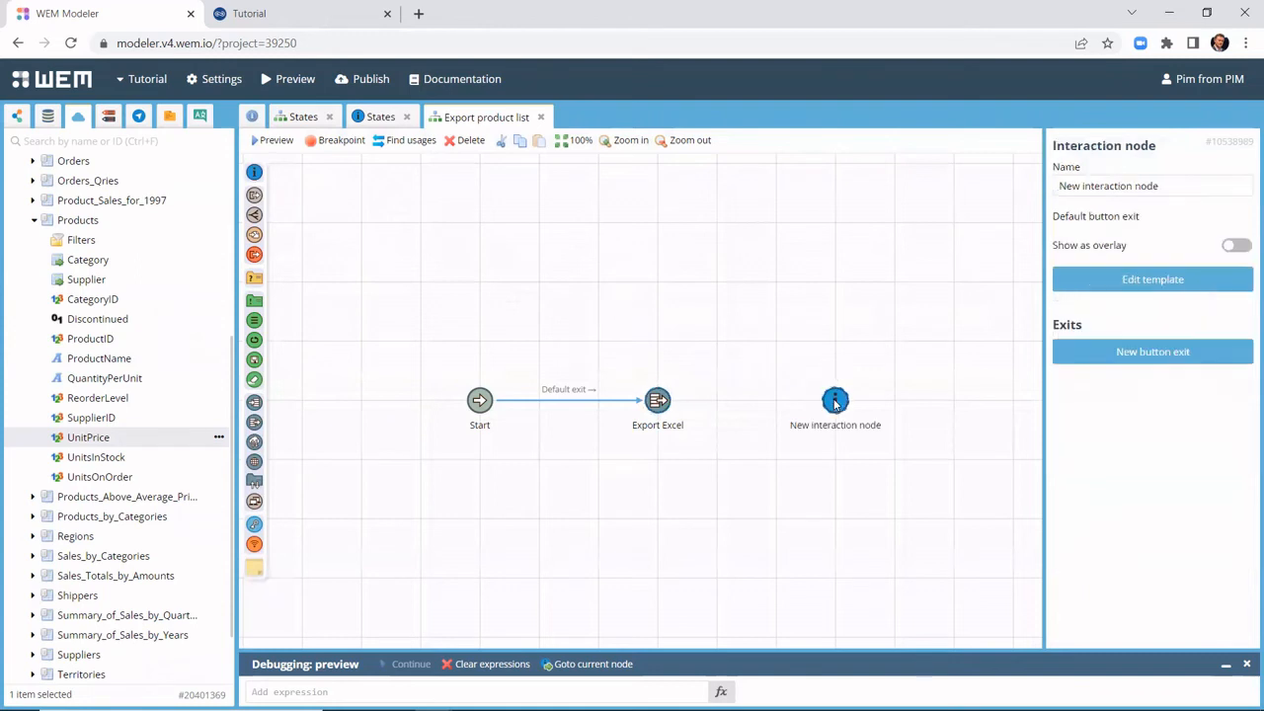
click(1192, 186)
drag(1159, 186, 1021, 191)
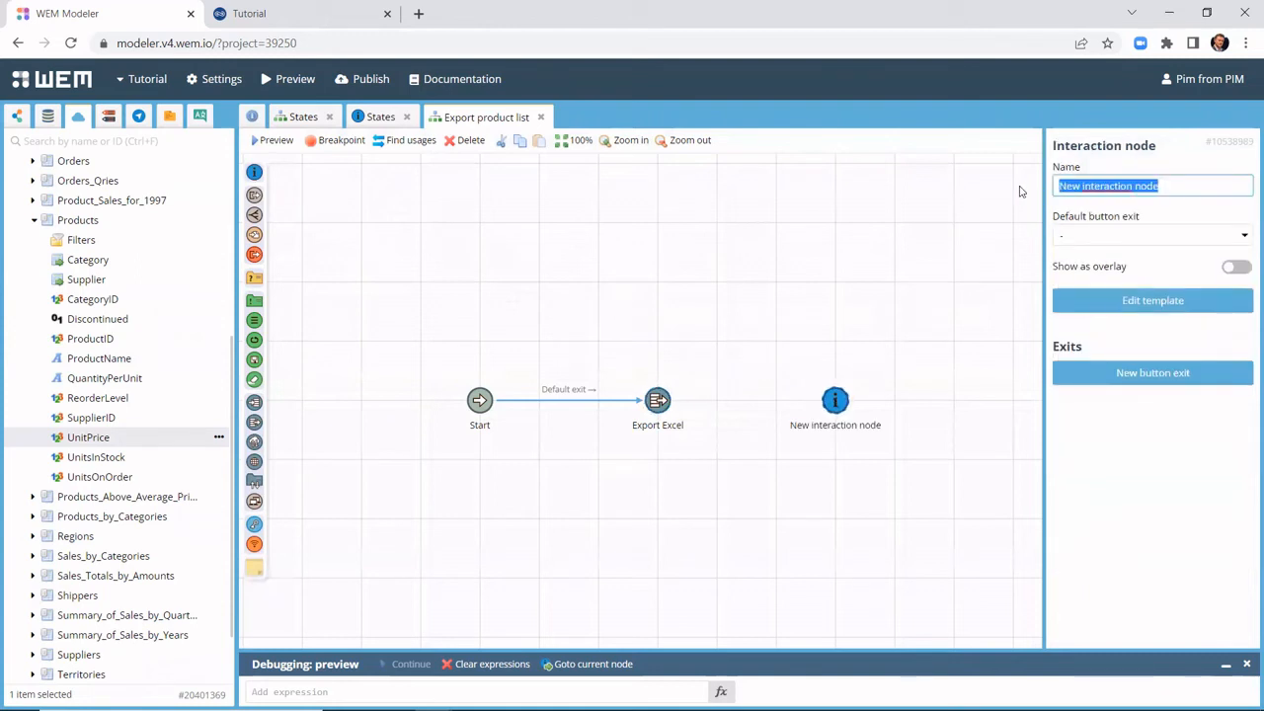
text(Export file)
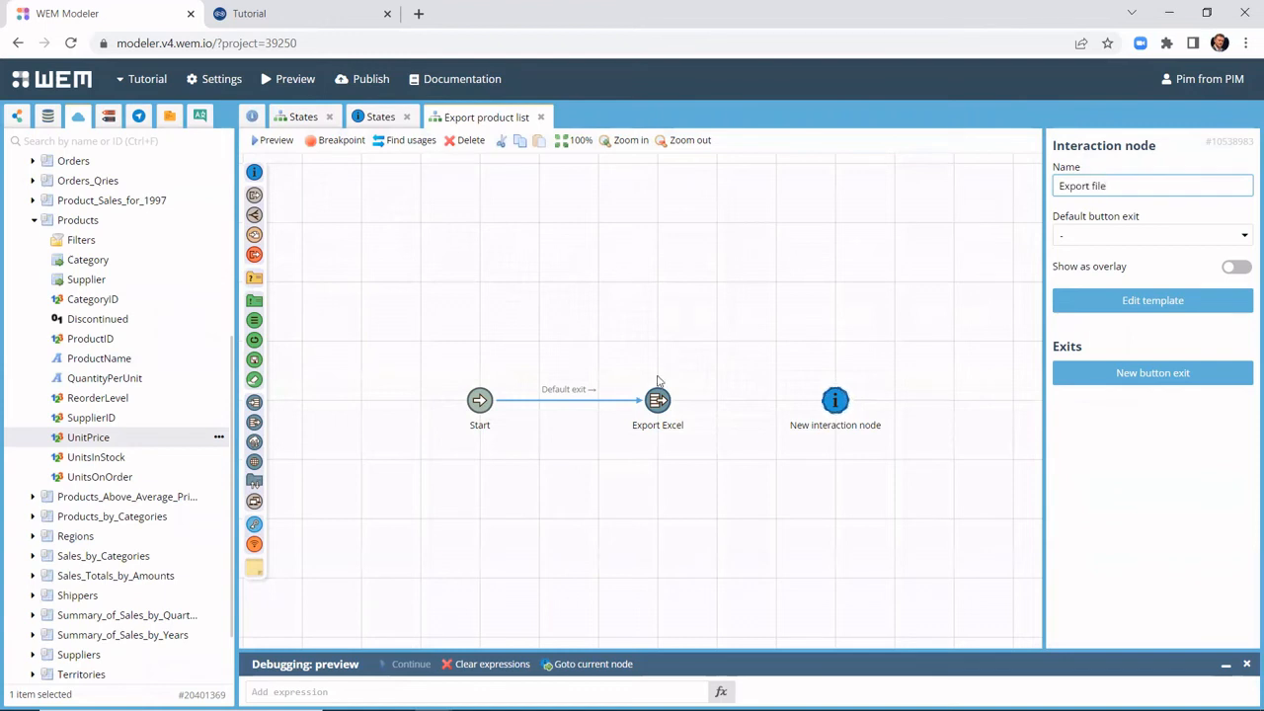
drag(671, 399, 835, 402)
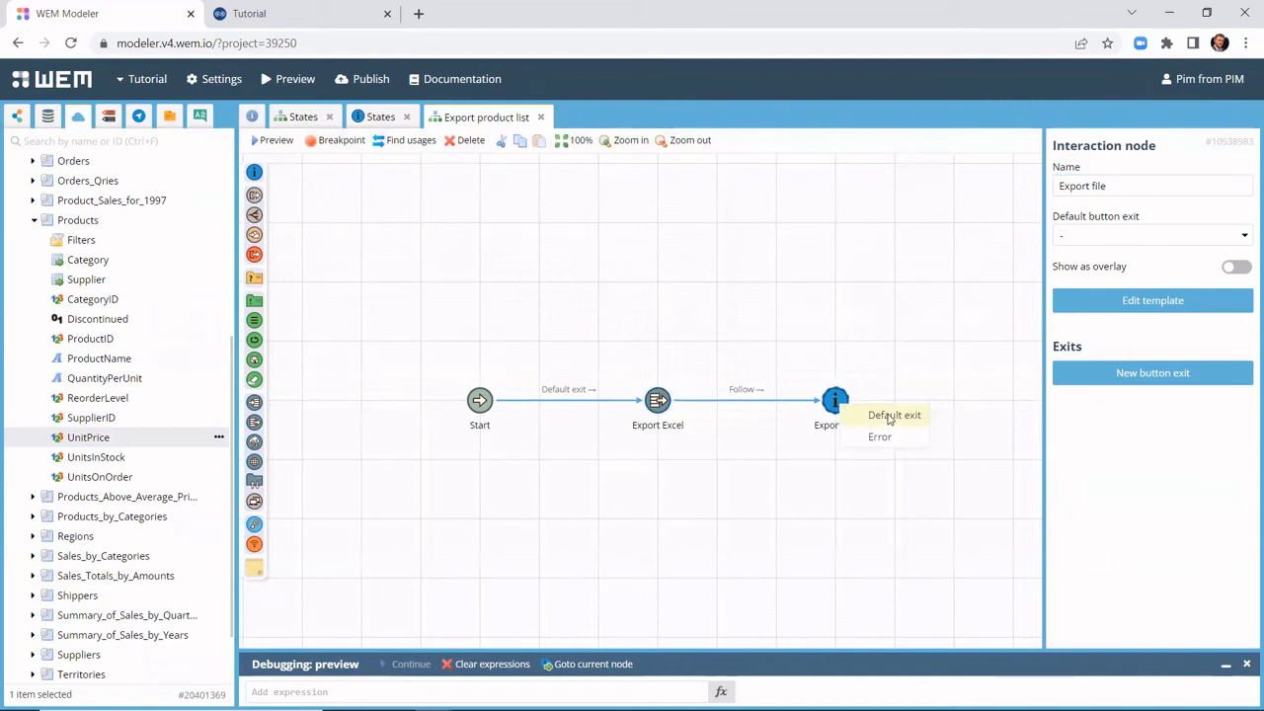
click(890, 416)
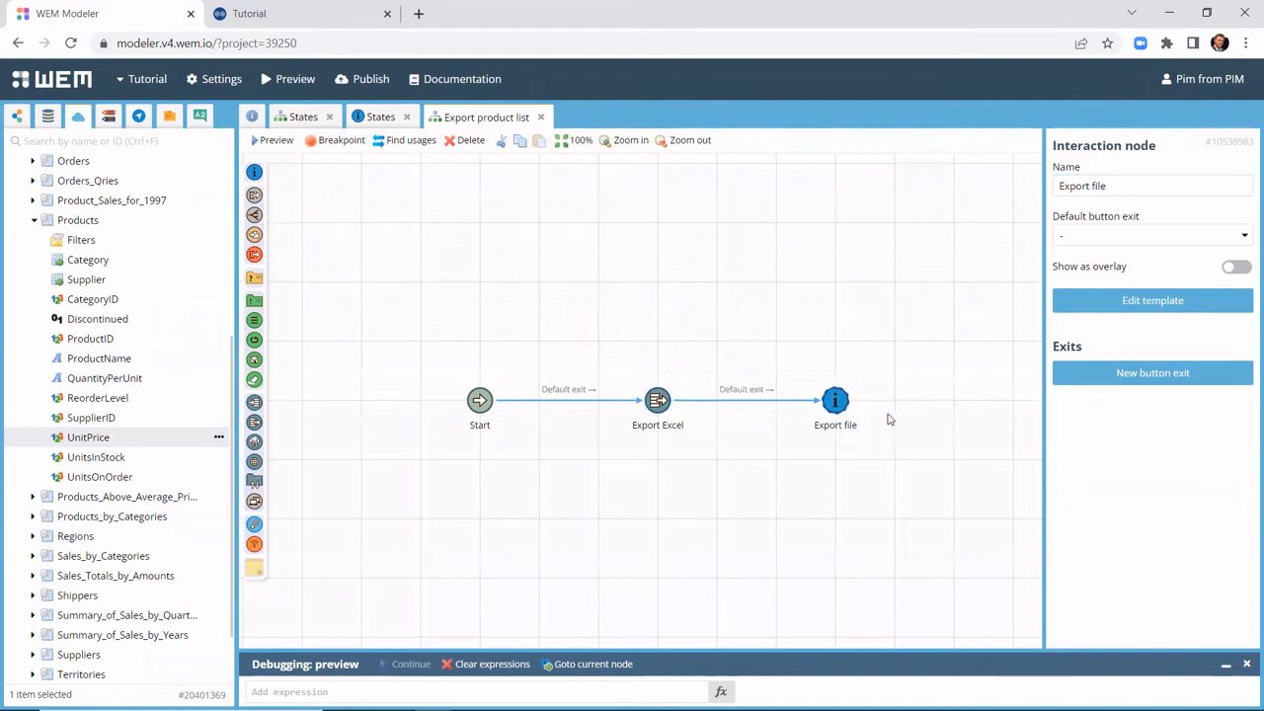
Step: Add a form to the Export file node's template and give it an empty form item labelled "Export file"
double_click(836, 400)
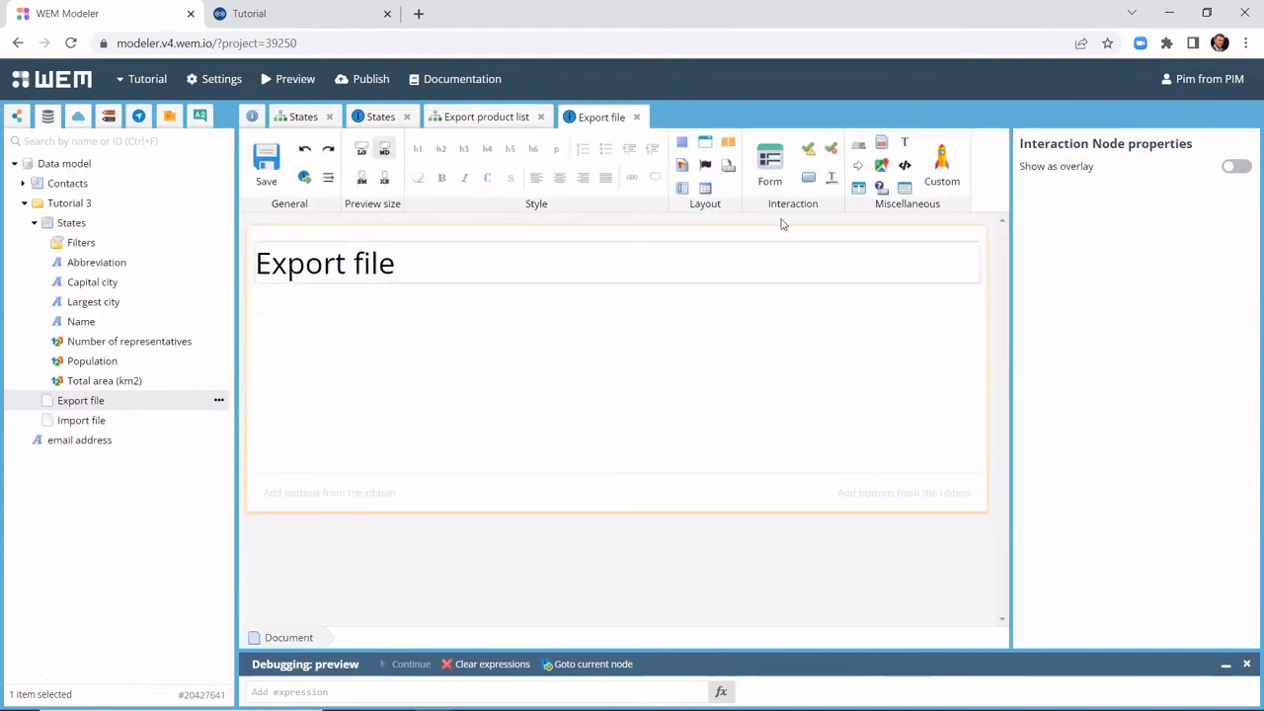
drag(770, 166, 550, 314)
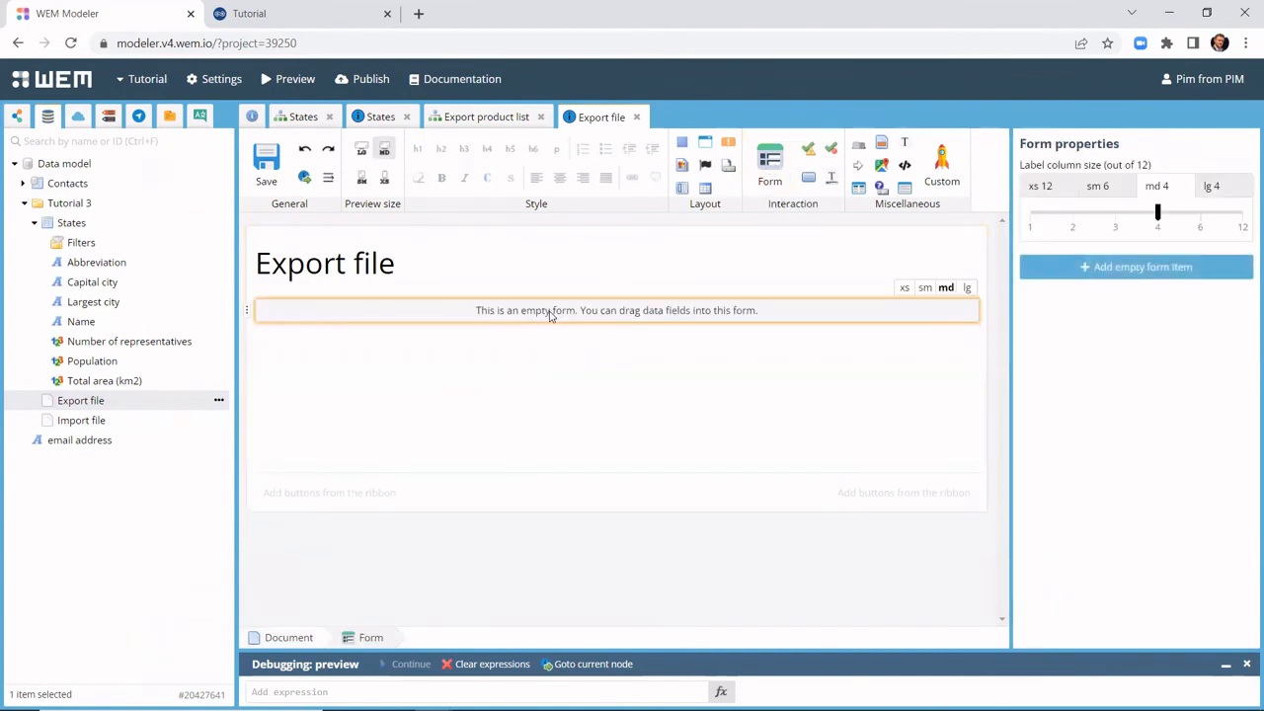
click(1066, 275)
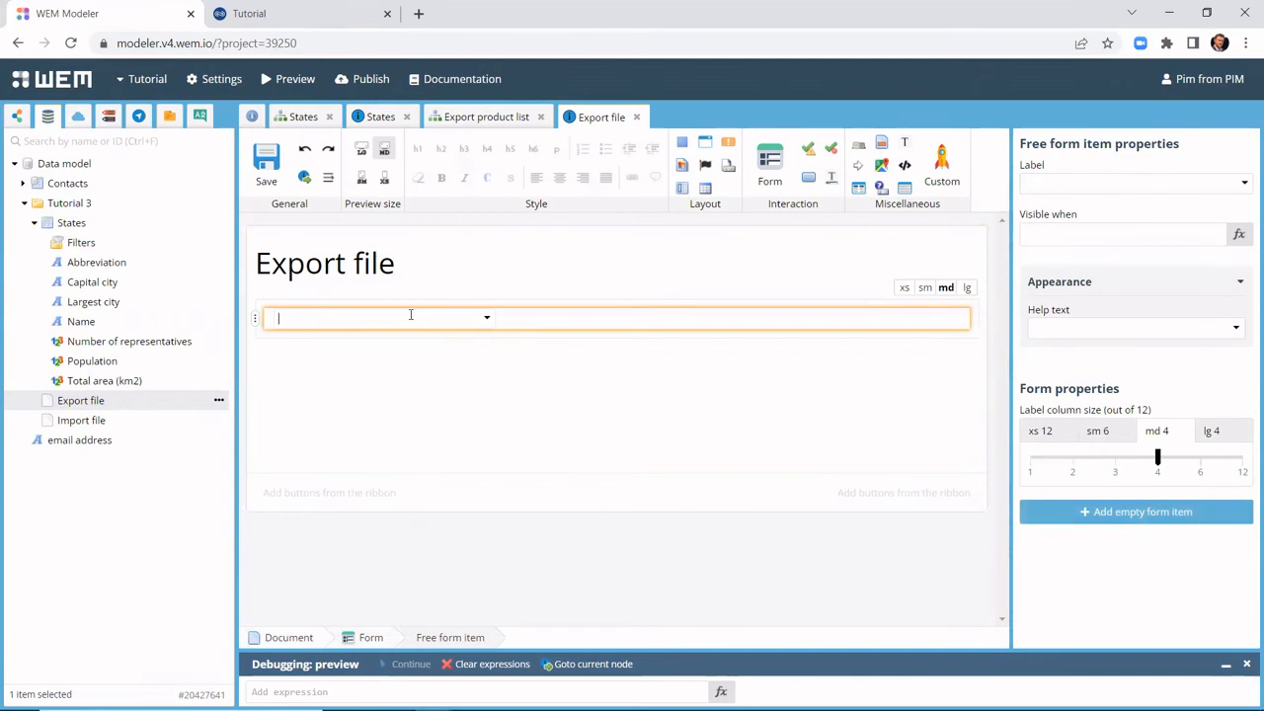
text(Export file)
Step: Insert the Export file data field into the form item as a label, and save the template
drag(116, 403, 548, 319)
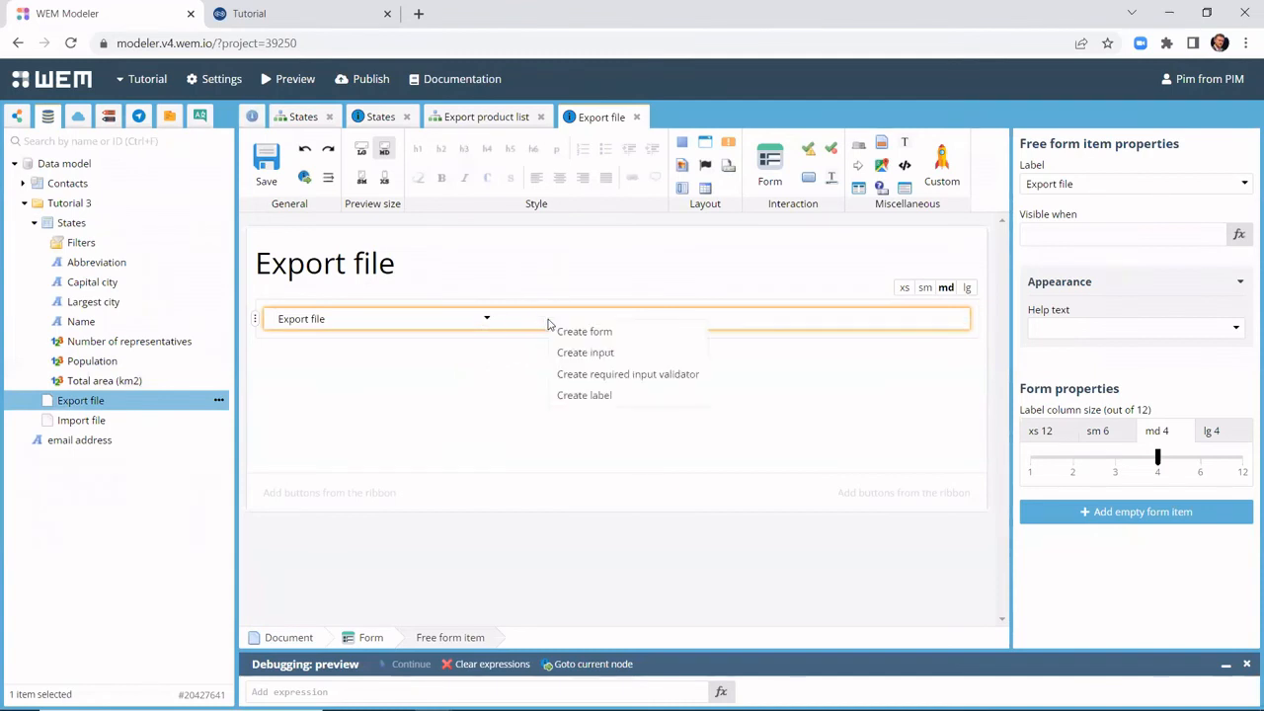
click(587, 397)
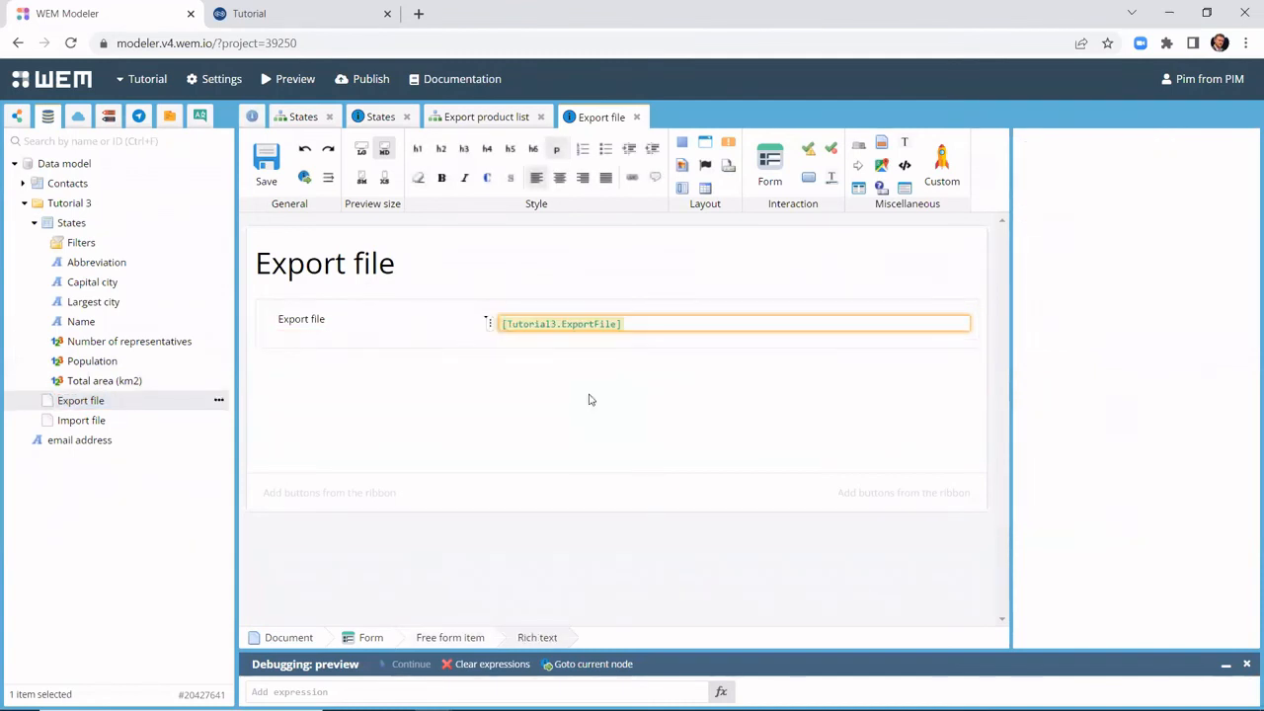
click(279, 164)
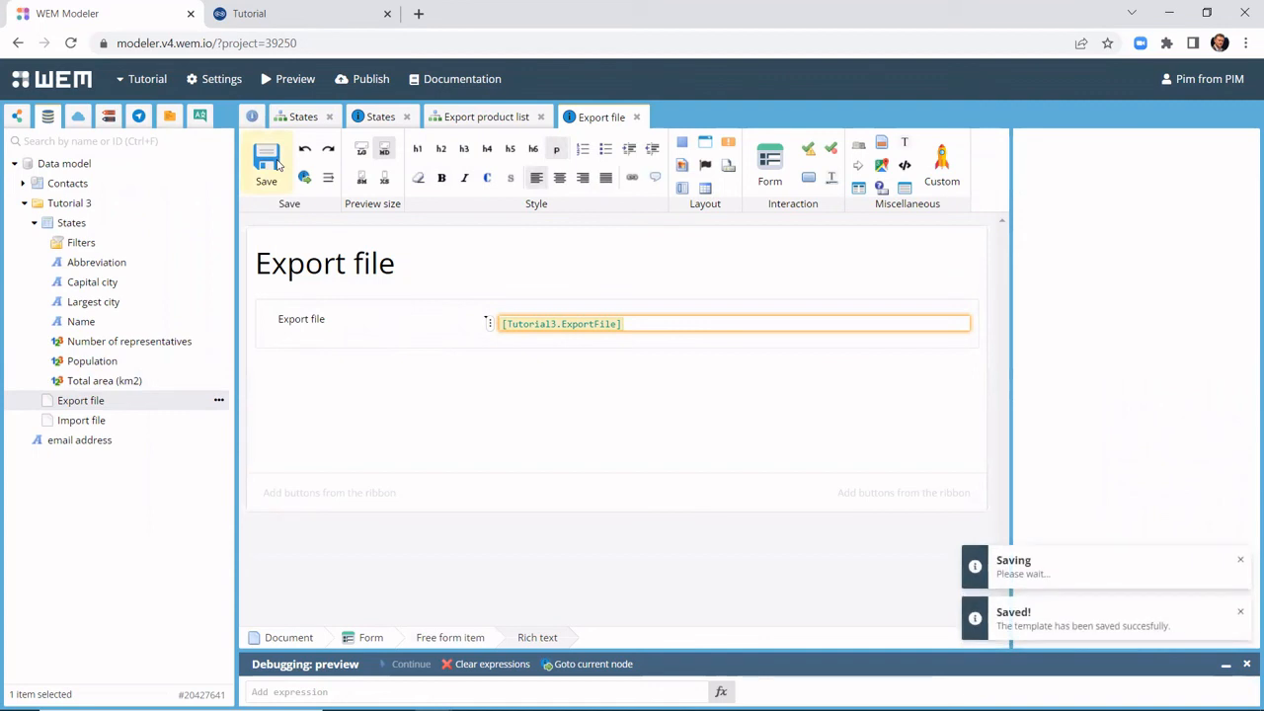
Step: Preview the Export product list flowchart and open the exported Product list.xlsx file from the page
click(486, 117)
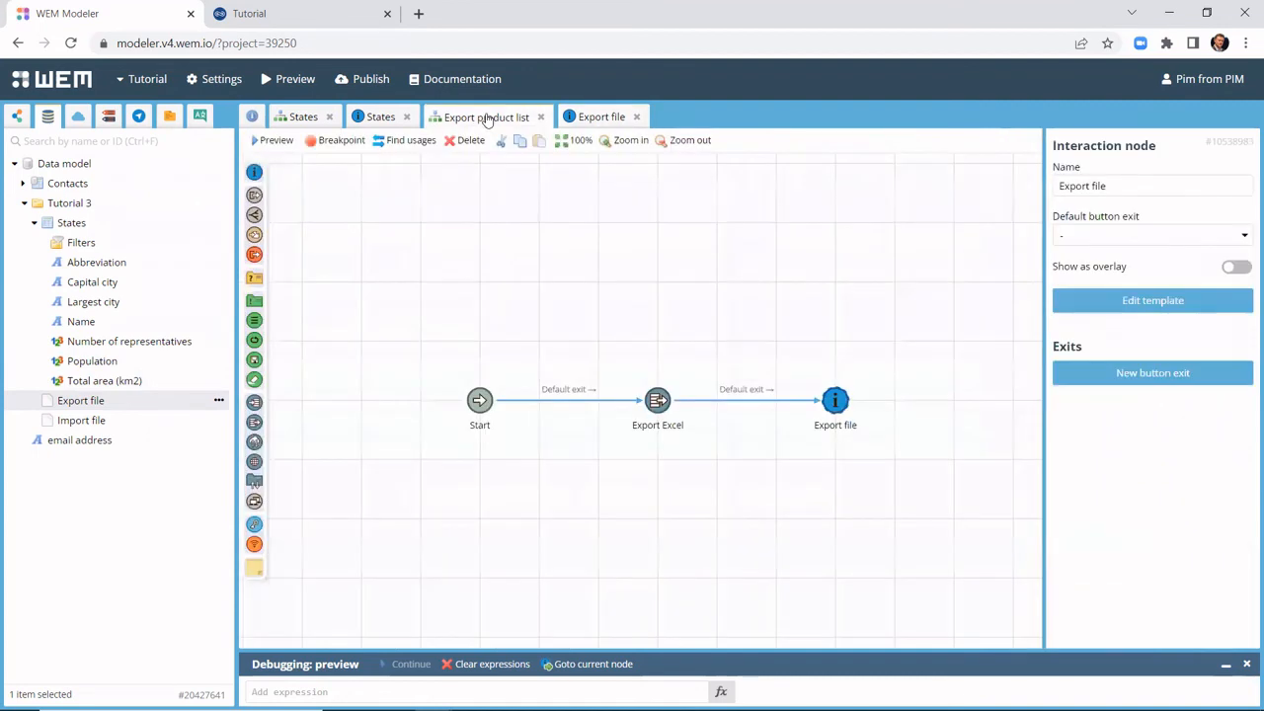
click(274, 143)
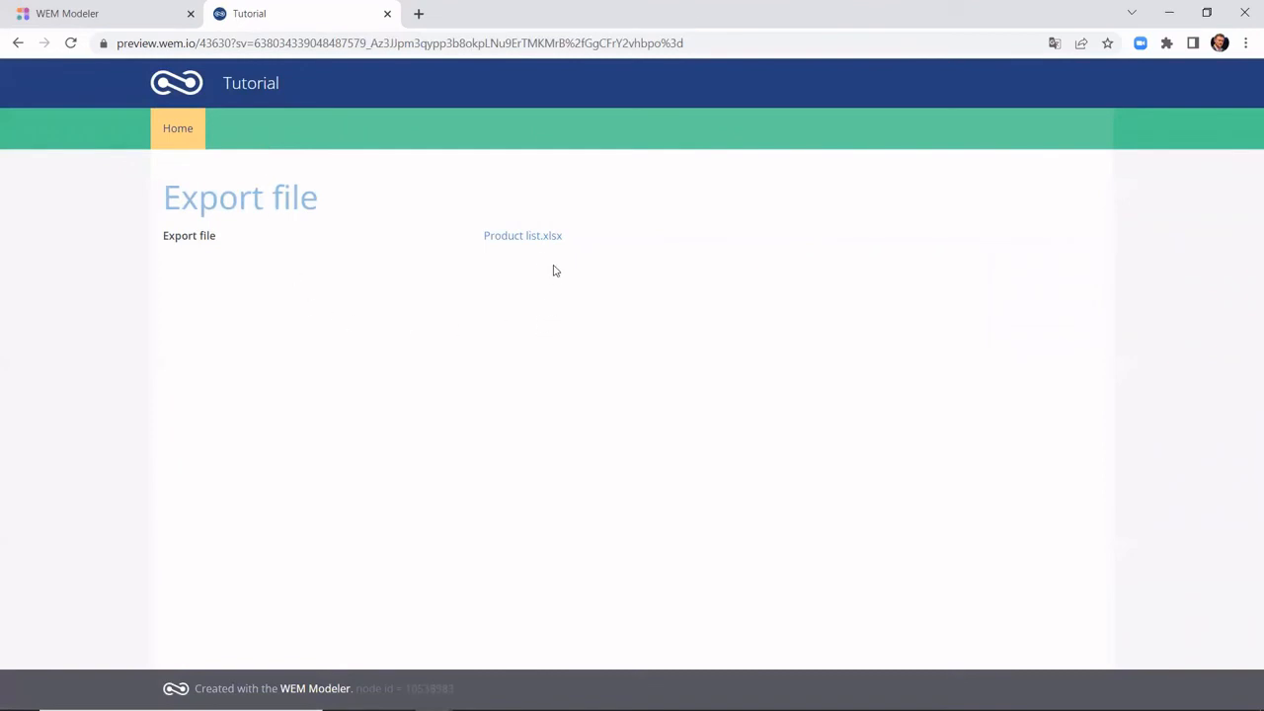
click(526, 236)
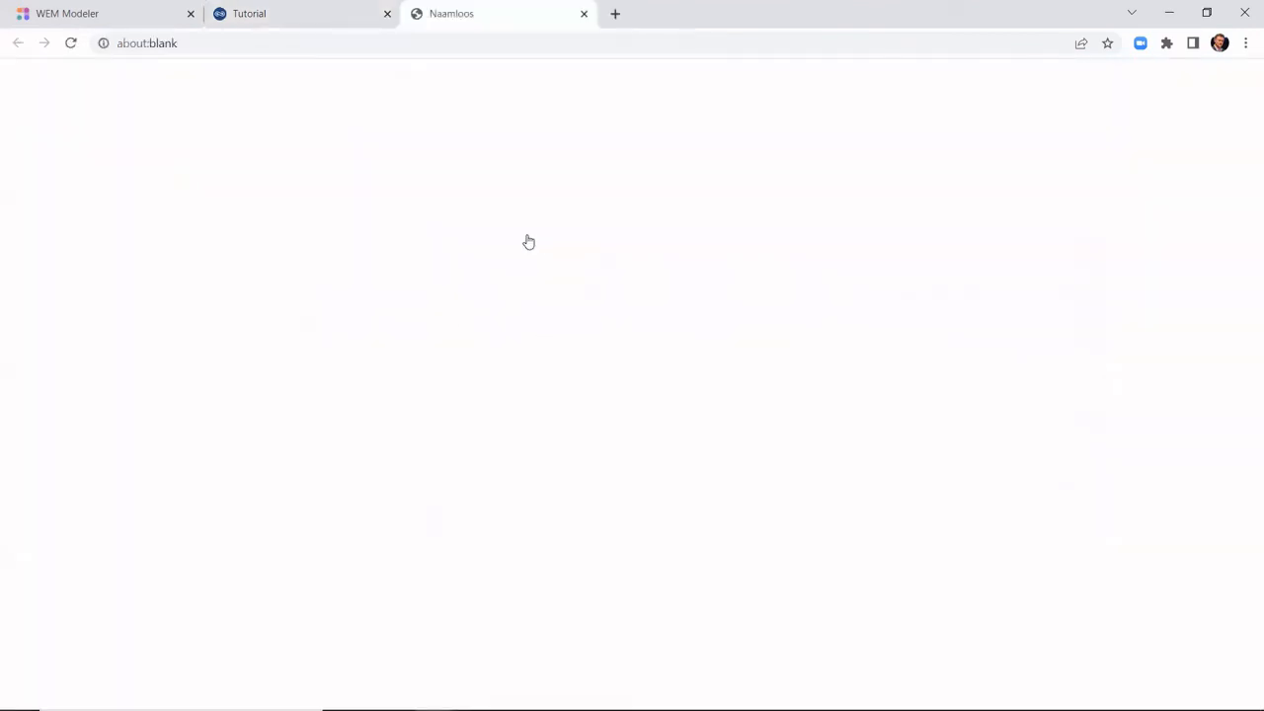